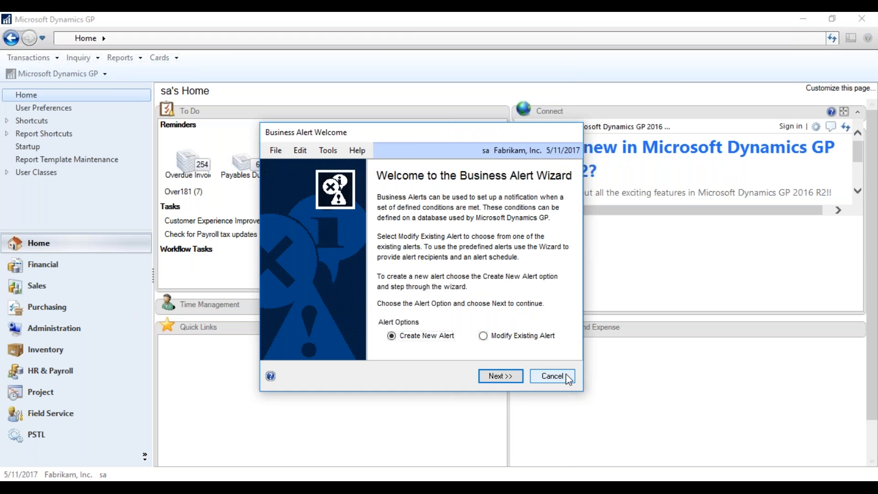
Open the Administration area page from the Navigation Pane.
{"action": "left_click", "coordinate": [44, 330]}
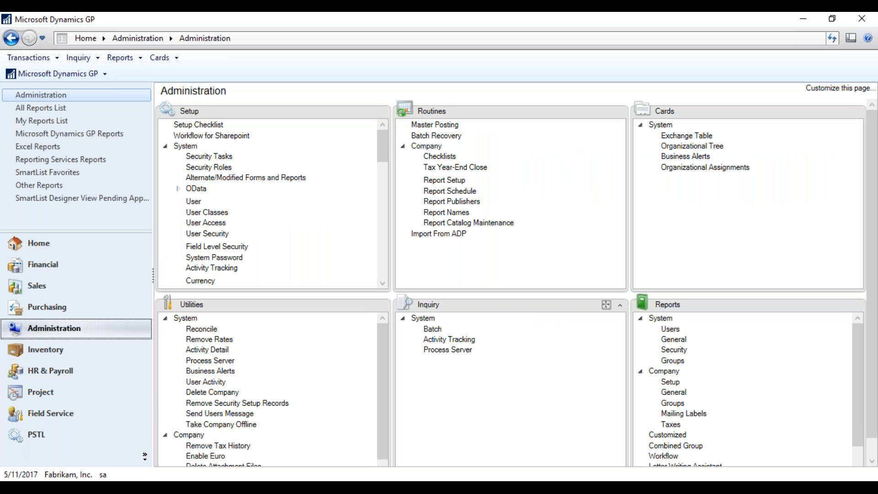
Open Business Alert Maintenance, then close it without changes.
{"action": "left_click", "coordinate": [696, 158]}
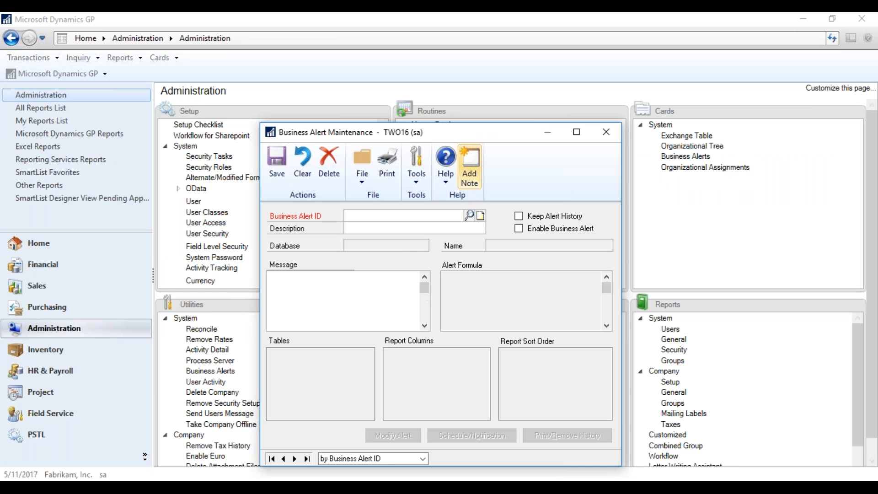
{"action": "left_click_drag", "start_coordinate": [517, 133], "coordinate": [505, 64]}
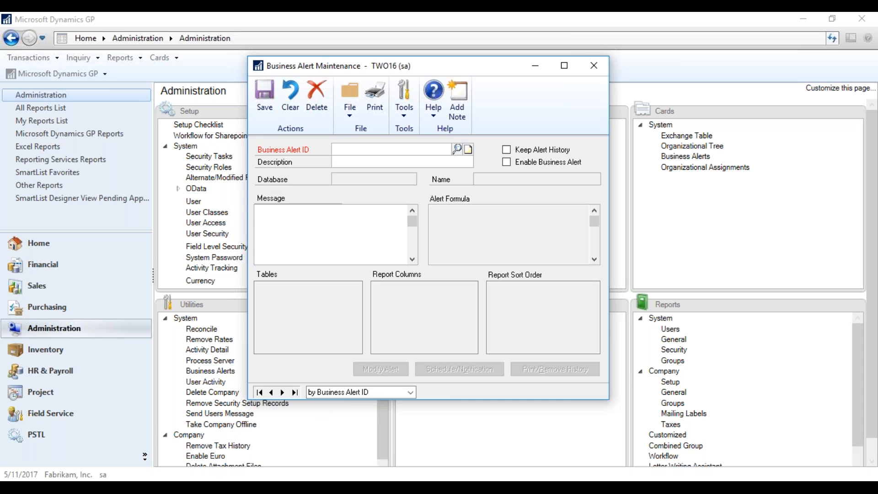
{"action": "left_click", "coordinate": [594, 65]}
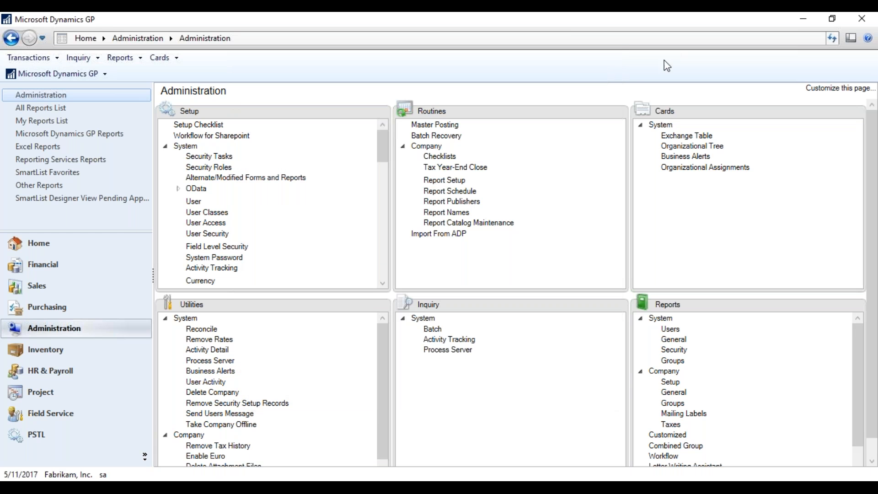
Bring up the Microsoft Dynamics GP > Tools > Setup > System submenu.
{"action": "left_click", "coordinate": [44, 72]}
{"action": "mouse_move", "coordinate": [44, 137]}
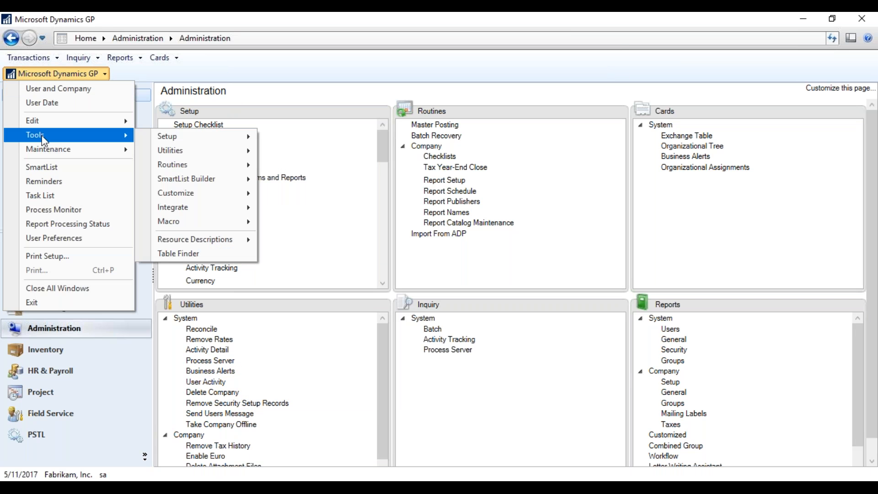
{"action": "mouse_move", "coordinate": [176, 138]}
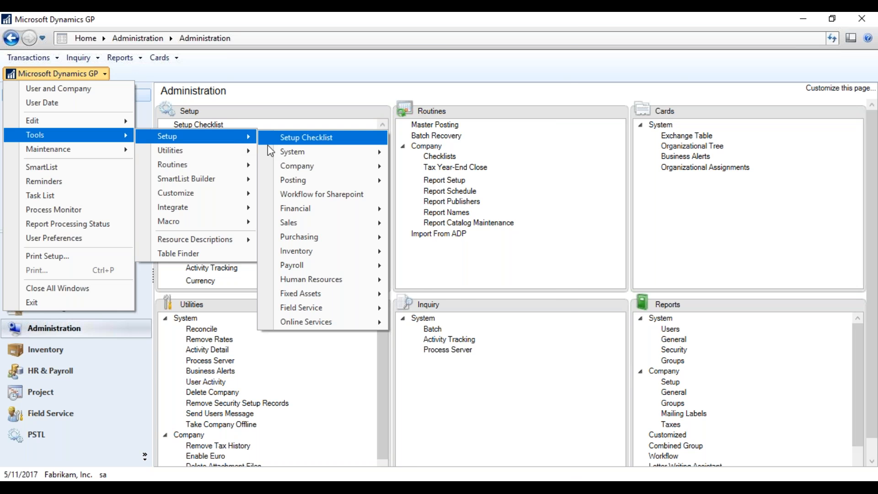
{"action": "mouse_move", "coordinate": [281, 153]}
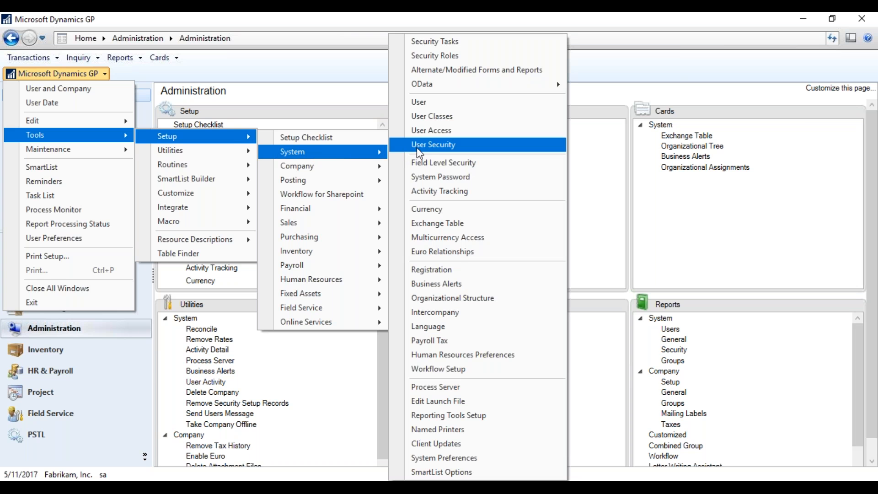
Launch the Business Alert Wizard and continue with Create New Alert selected.
{"action": "left_click", "coordinate": [435, 284]}
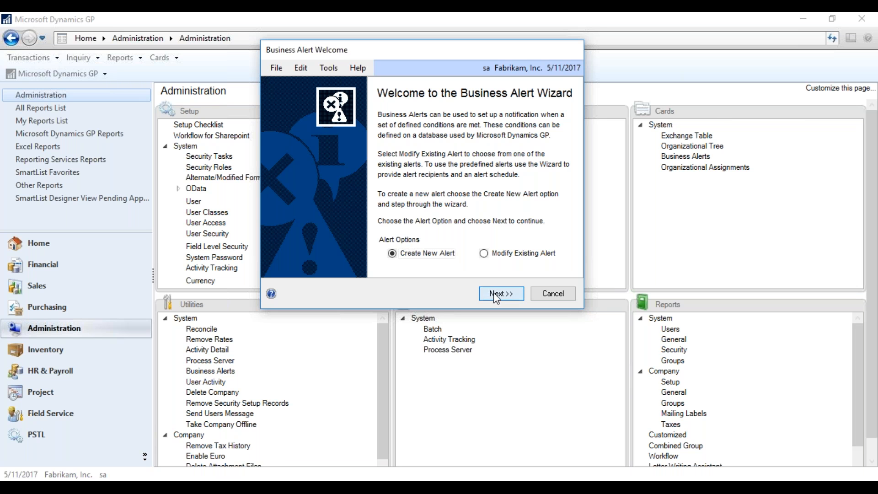
{"action": "left_click", "coordinate": [492, 293]}
Choose database TWO16 and enter alert ID CUSTOMERHOLDS with description 'Customer on Hold'.
{"action": "left_click_drag", "start_coordinate": [519, 125], "coordinate": [534, 24]}
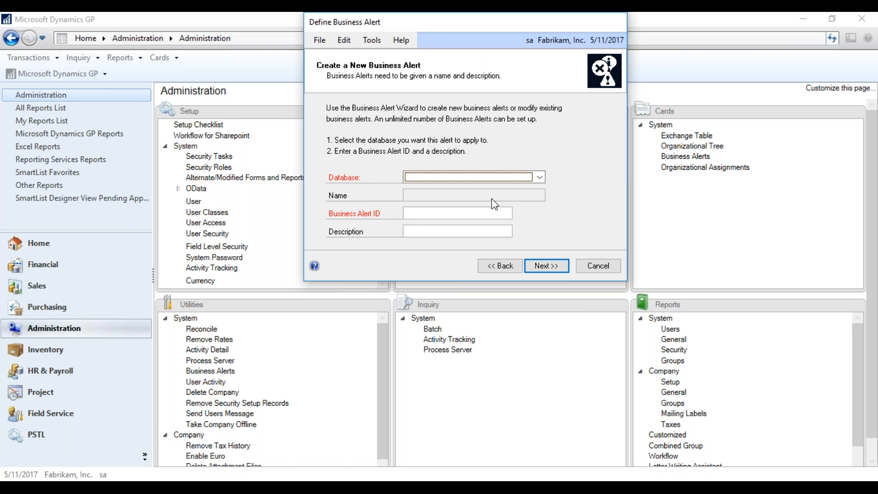
{"action": "left_click", "coordinate": [539, 178]}
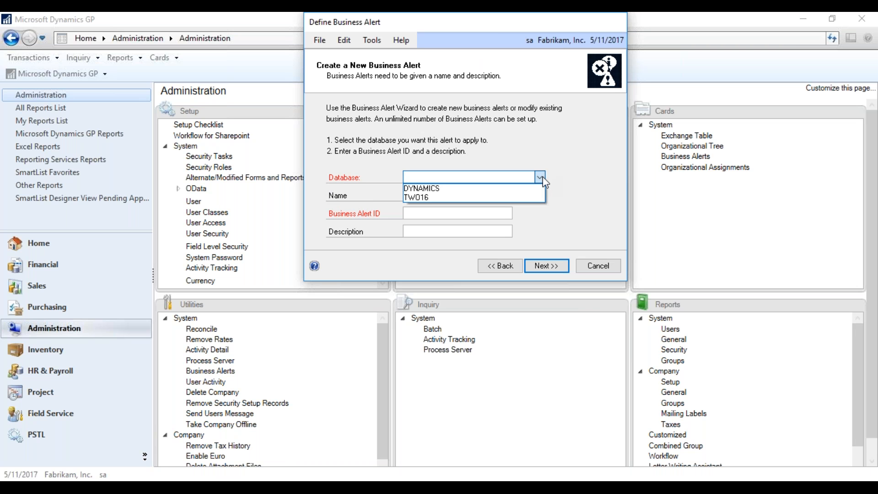
{"action": "left_click", "coordinate": [424, 202]}
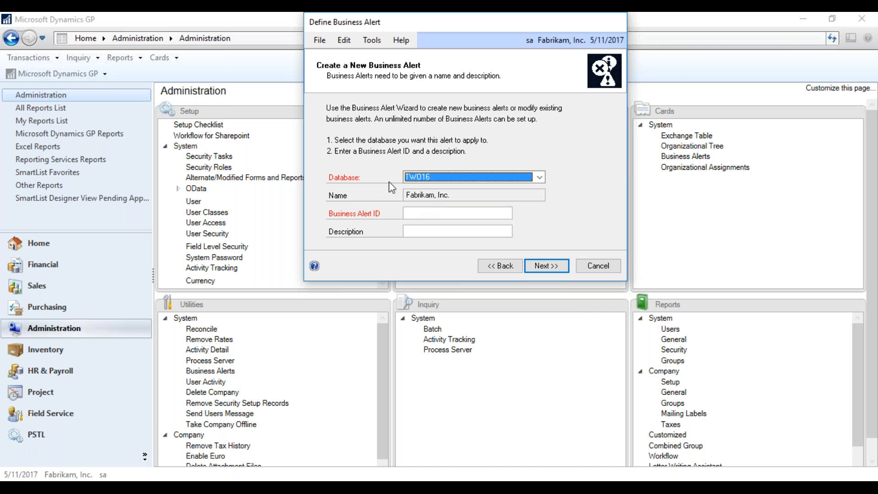
{"action": "left_click", "coordinate": [492, 214]}
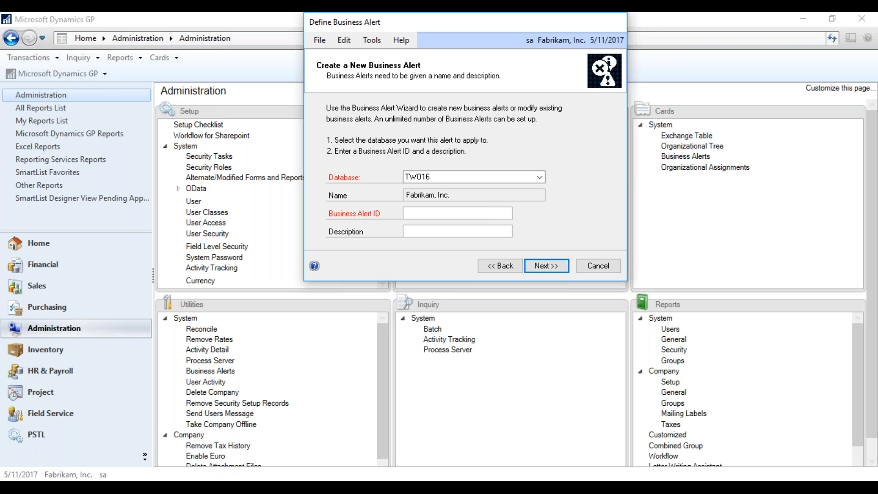
{"action": "type", "text": "CUSTOMERHOLDS"}
{"action": "key", "text": "Tab"}
{"action": "type", "text": "Custo"}
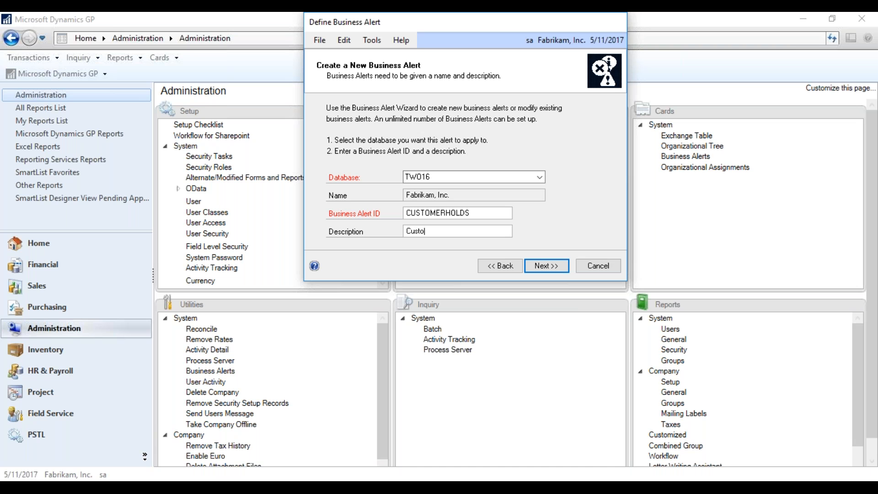
{"action": "type", "text": "mer on Hold"}
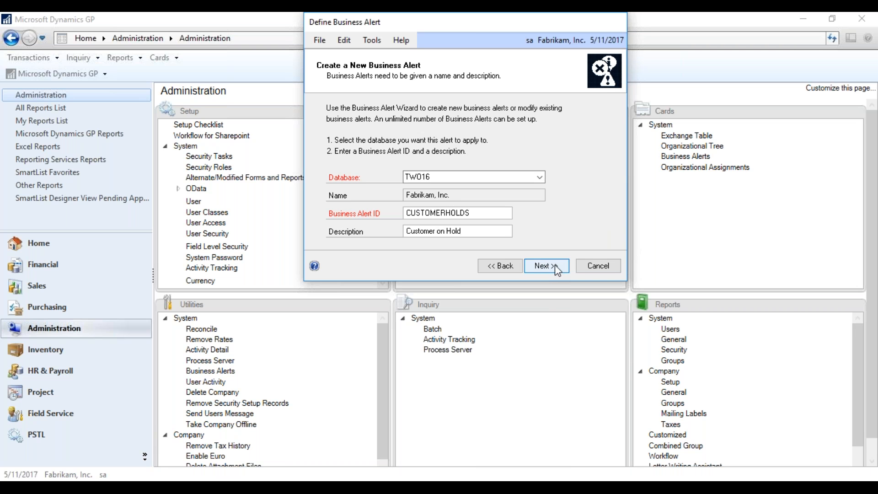
Confirm TWO16 as the alert's database and advance to Select Tables.
{"action": "left_click", "coordinate": [544, 181]}
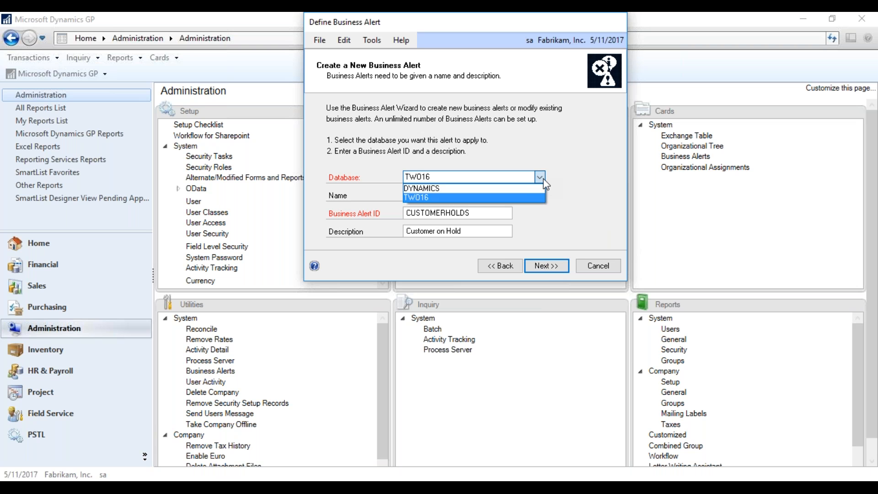
{"action": "left_click", "coordinate": [543, 181]}
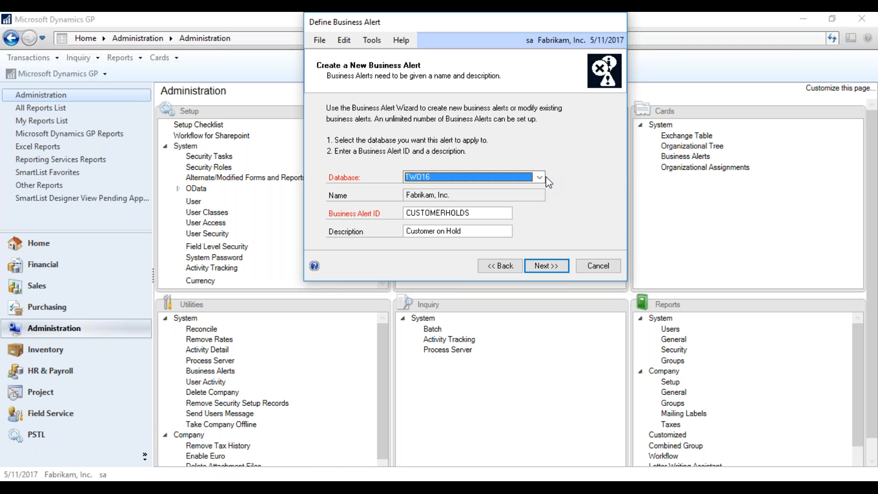
{"action": "left_click", "coordinate": [522, 181]}
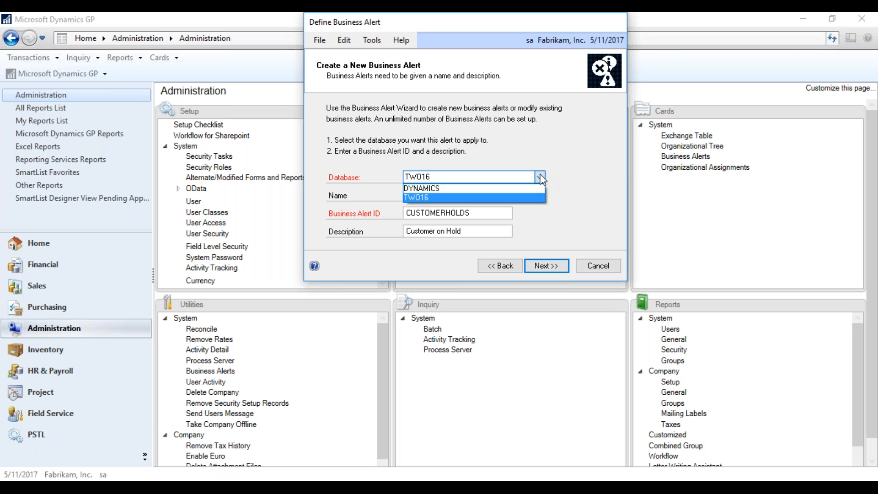
{"action": "left_click", "coordinate": [429, 197]}
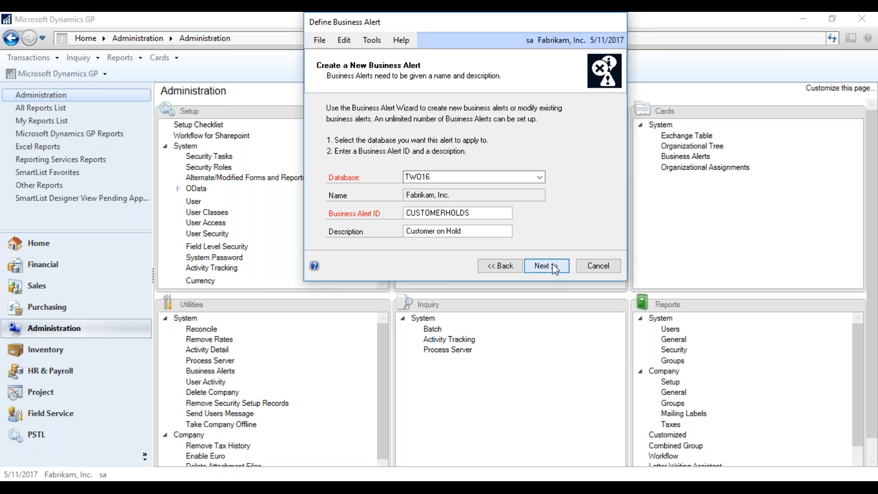
{"action": "left_click", "coordinate": [554, 267]}
{"action": "left_click_drag", "start_coordinate": [486, 133], "coordinate": [541, 34]}
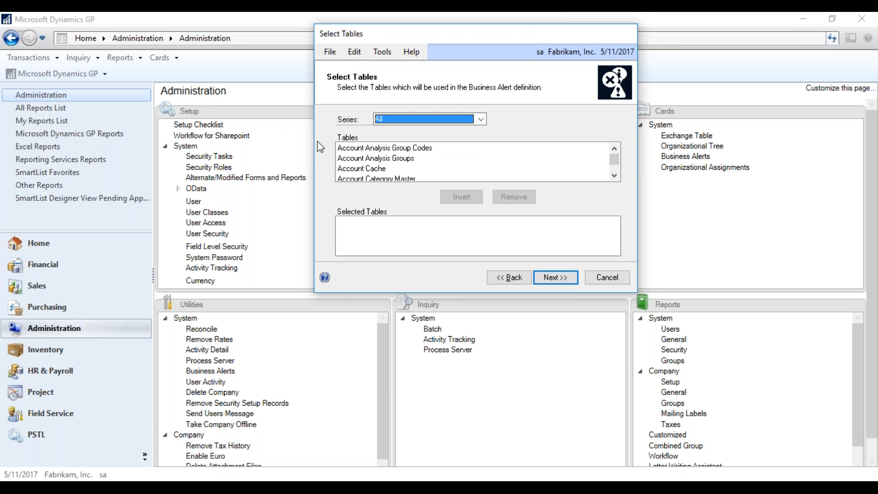
Filter the available tables to the Sales series.
{"action": "left_click", "coordinate": [482, 119]}
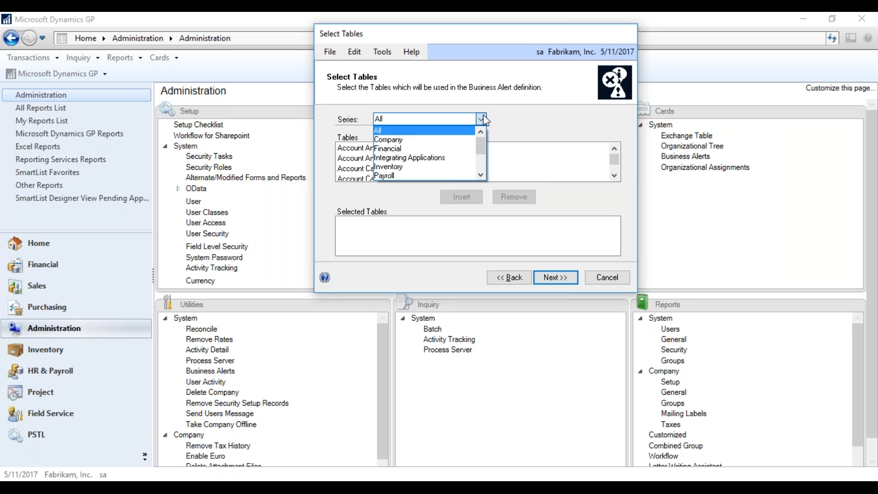
{"action": "left_click_drag", "start_coordinate": [482, 138], "coordinate": [481, 155]}
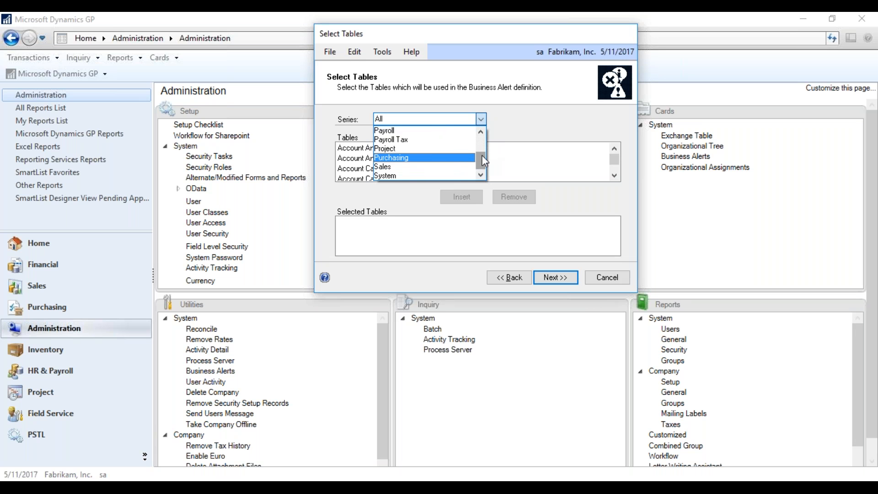
{"action": "left_click_drag", "start_coordinate": [481, 154], "coordinate": [467, 165]}
{"action": "left_click", "coordinate": [428, 159]}
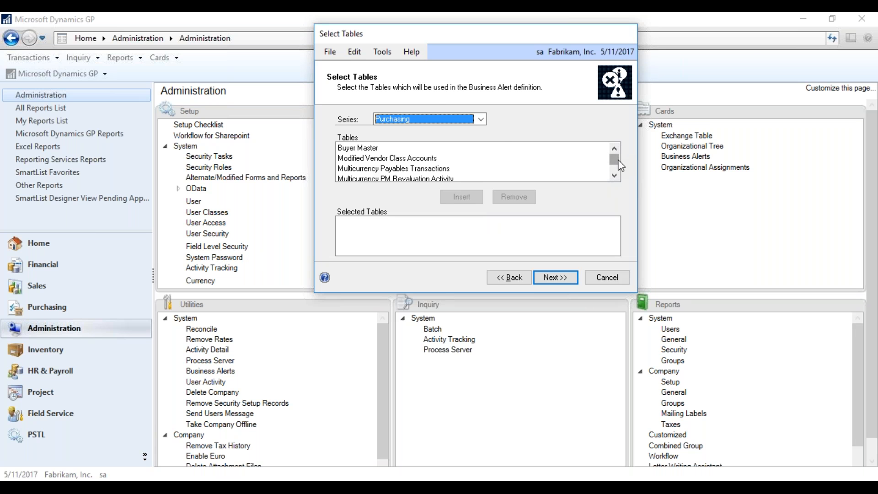
{"action": "left_click", "coordinate": [481, 118]}
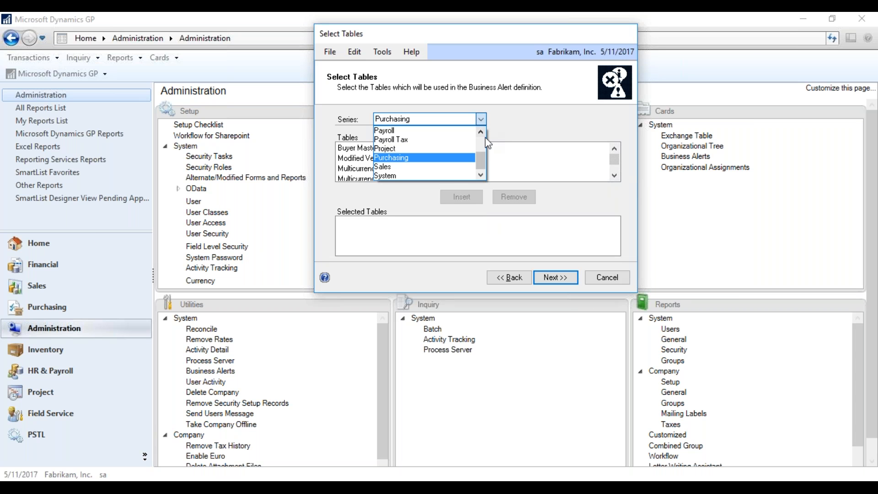
{"action": "left_click", "coordinate": [446, 165]}
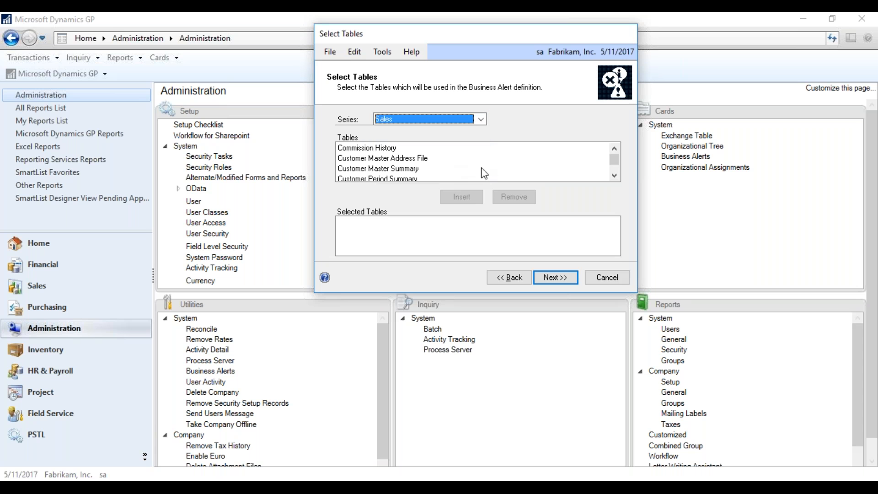
Insert the RM Customer MSTR table (RM00101_T1) into Selected Tables.
{"action": "left_click_drag", "start_coordinate": [613, 160], "coordinate": [615, 163]}
{"action": "left_click", "coordinate": [614, 176]}
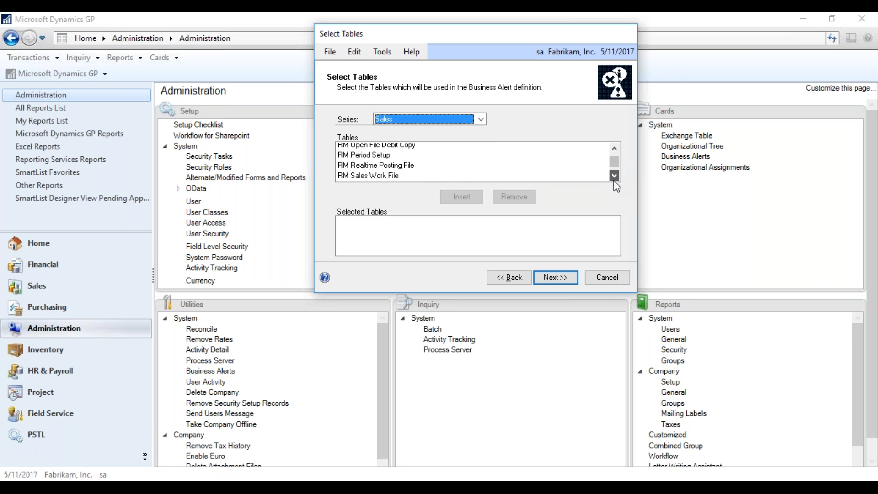
{"action": "left_click", "coordinate": [614, 175]}
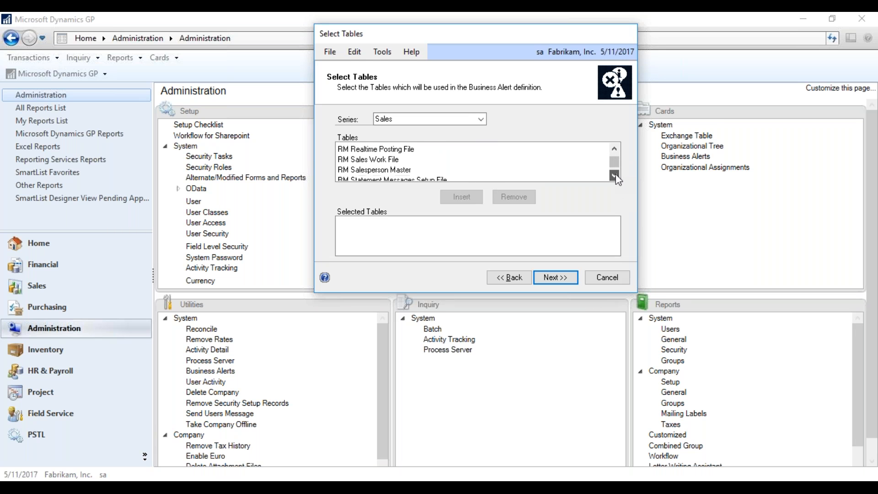
{"action": "left_click", "coordinate": [614, 176]}
{"action": "left_click", "coordinate": [614, 176]}
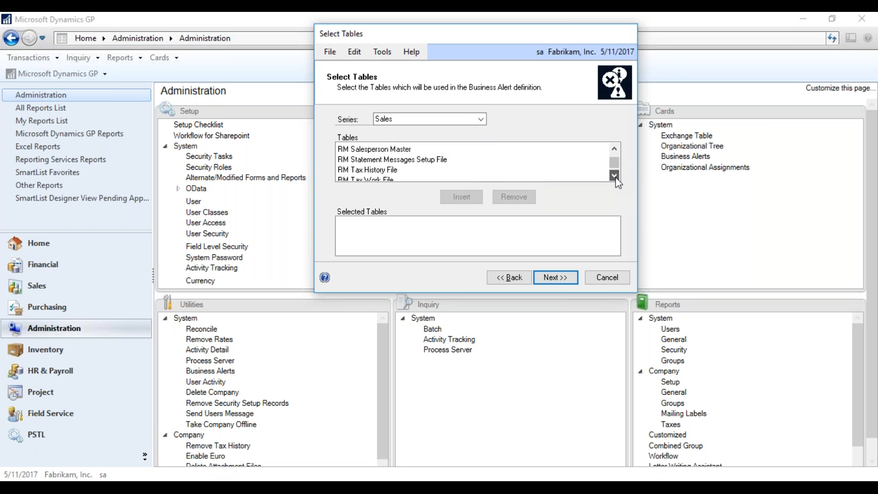
{"action": "left_click", "coordinate": [613, 149]}
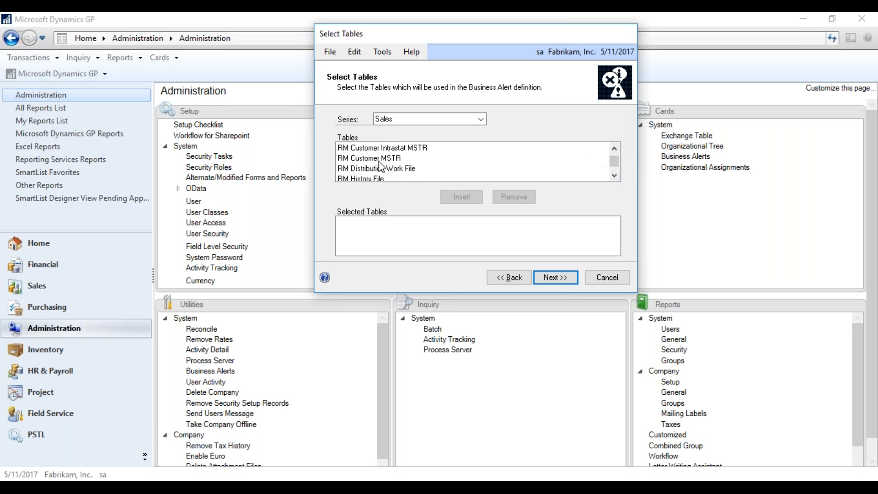
{"action": "left_click", "coordinate": [381, 158]}
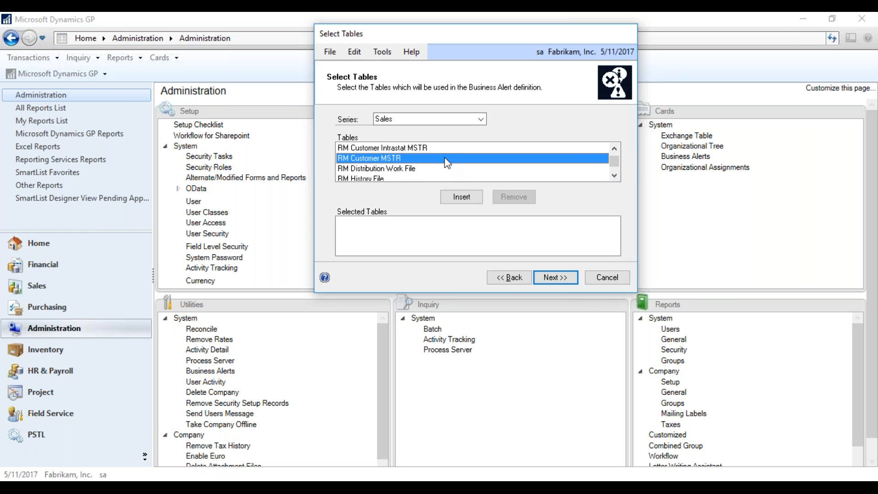
{"action": "left_click", "coordinate": [465, 197]}
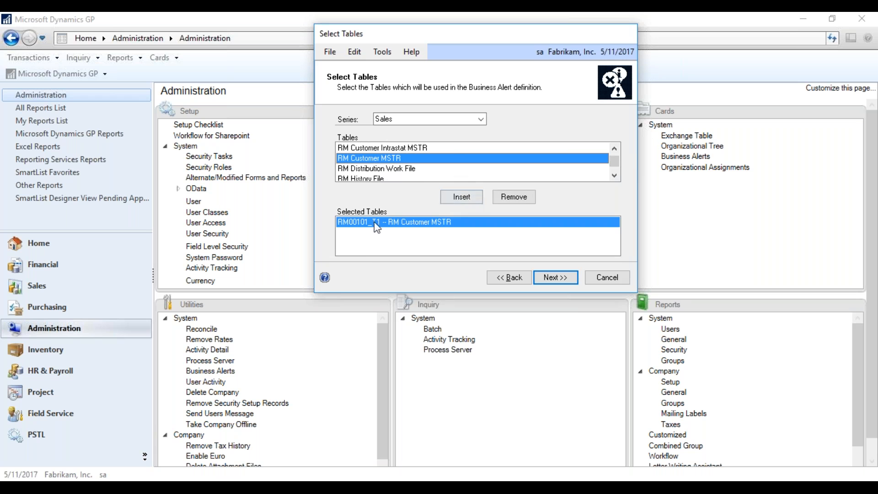
Advance to Define Alert Formula and pick table RM00101_T1 – RM Customer MSTR.
{"action": "left_click", "coordinate": [563, 279]}
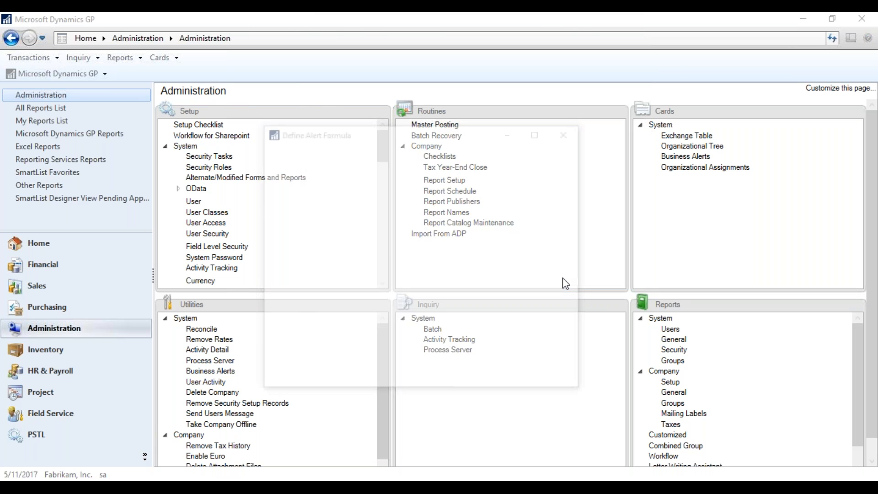
{"action": "left_click_drag", "start_coordinate": [448, 132], "coordinate": [457, 41]}
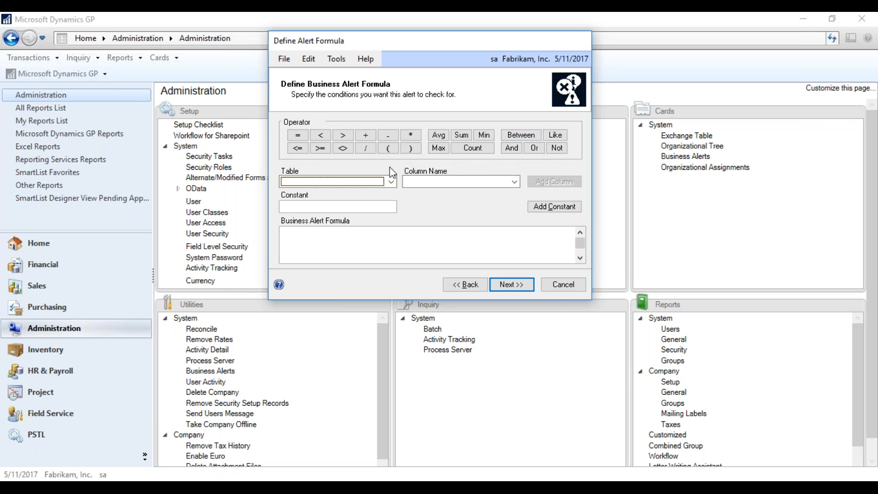
{"action": "left_click", "coordinate": [391, 182]}
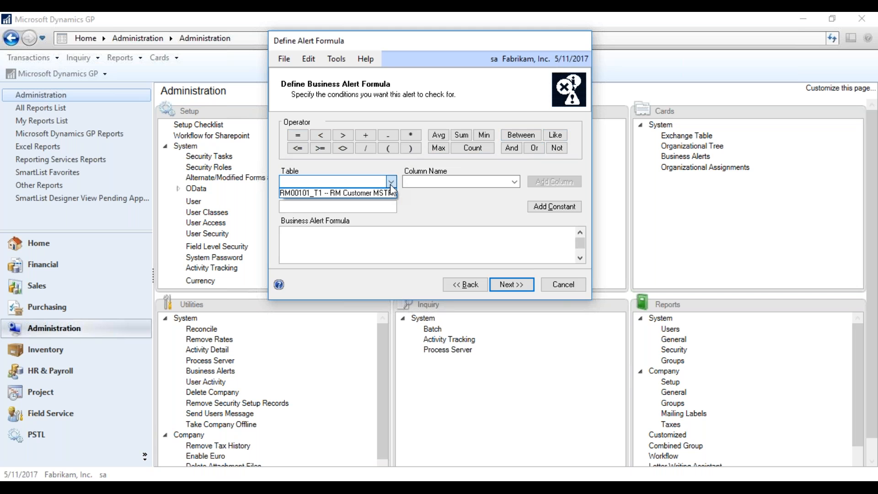
{"action": "left_click", "coordinate": [390, 190]}
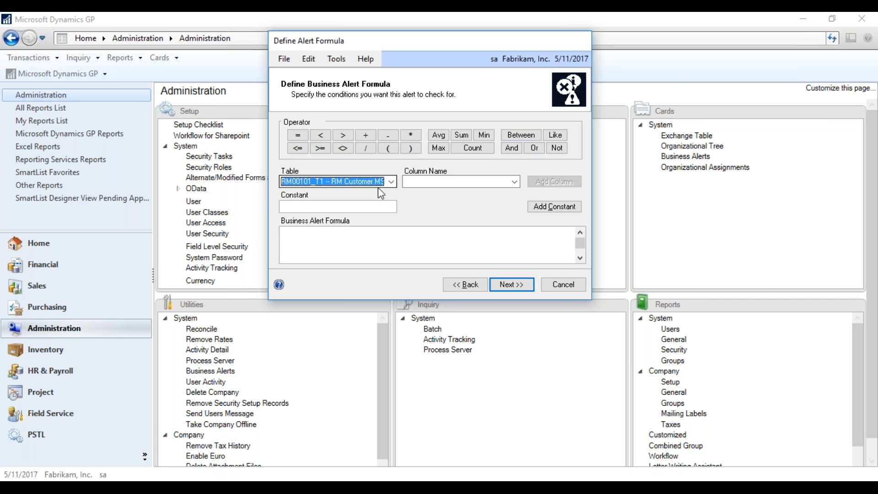
{"action": "left_click", "coordinate": [513, 183]}
{"action": "left_click", "coordinate": [512, 181]}
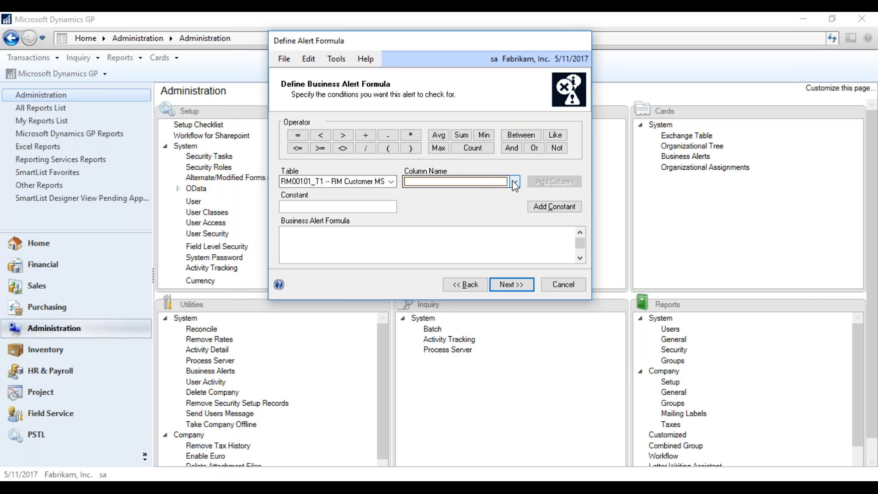
{"action": "left_click", "coordinate": [342, 182]}
{"action": "left_click", "coordinate": [342, 192]}
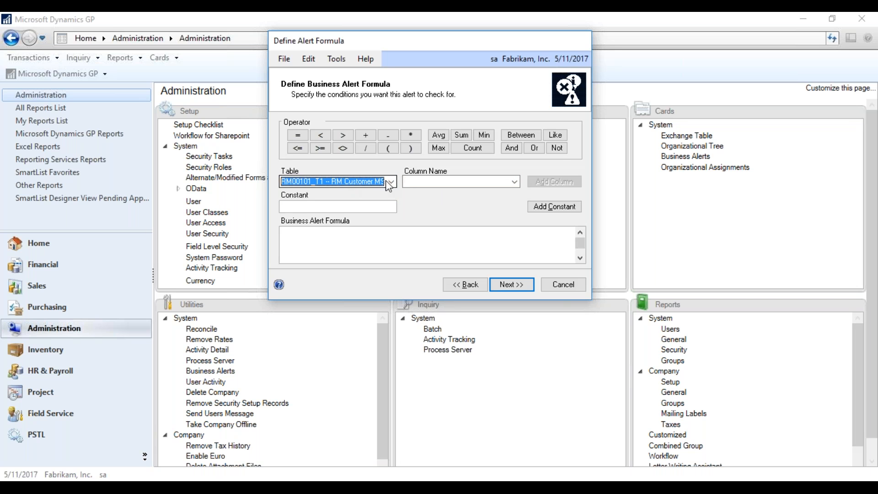
Add the Hold column, giving the formula RM00101_T1.HOLD.
{"action": "left_click", "coordinate": [515, 182]}
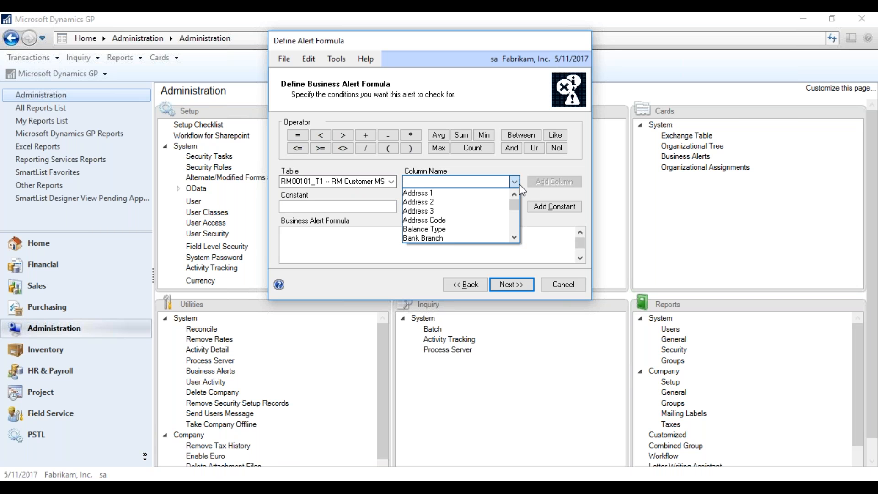
{"action": "left_click_drag", "start_coordinate": [517, 201], "coordinate": [518, 211]}
{"action": "left_click", "coordinate": [514, 192]}
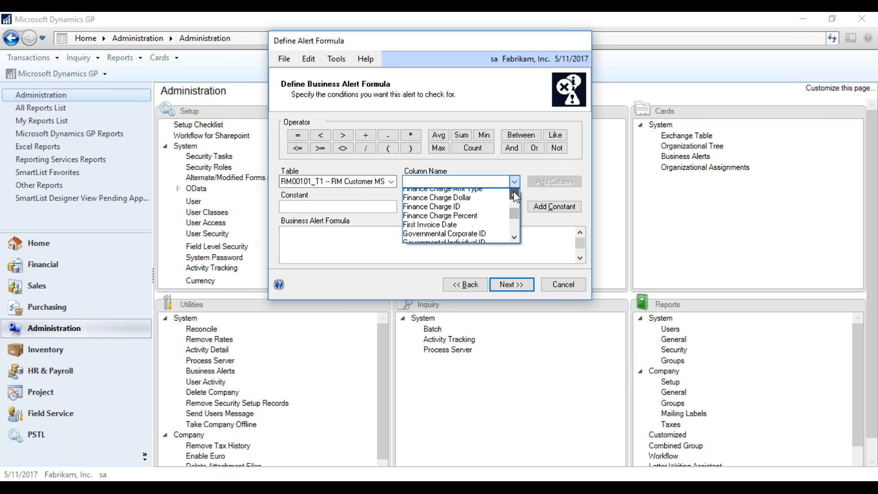
{"action": "left_click", "coordinate": [514, 193]}
{"action": "left_click", "coordinate": [514, 194]}
{"action": "left_click", "coordinate": [514, 237]}
{"action": "left_click", "coordinate": [514, 238]}
{"action": "left_click", "coordinate": [491, 239]}
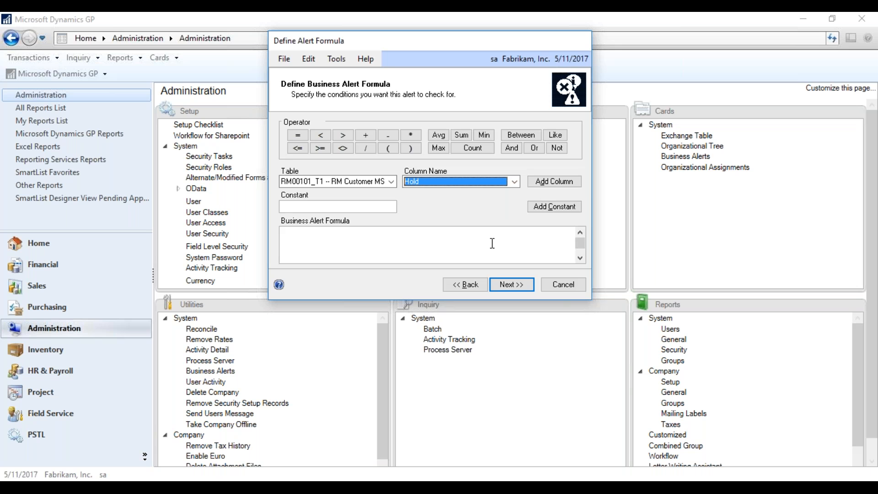
{"action": "left_click", "coordinate": [544, 181]}
{"action": "left_click", "coordinate": [533, 209]}
Append the = operator and constant 1 to the formula, then proceed to Alert Notification.
{"action": "left_click", "coordinate": [367, 206]}
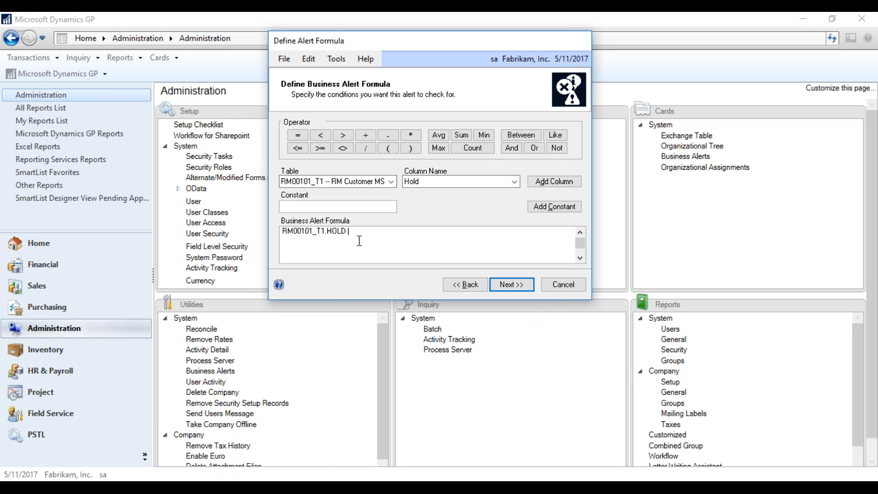
{"action": "left_click", "coordinate": [297, 136]}
{"action": "left_click", "coordinate": [380, 208]}
{"action": "type", "text": "1"}
{"action": "key", "text": "Tab"}
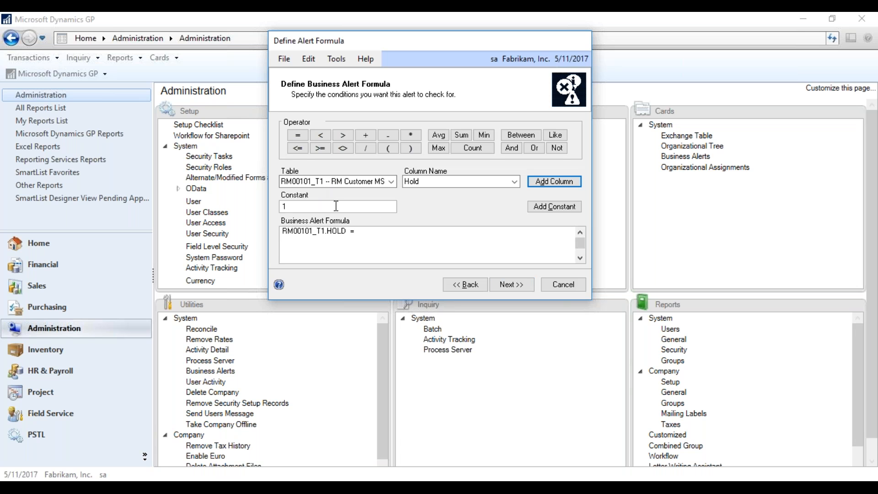
{"action": "left_click", "coordinate": [562, 210]}
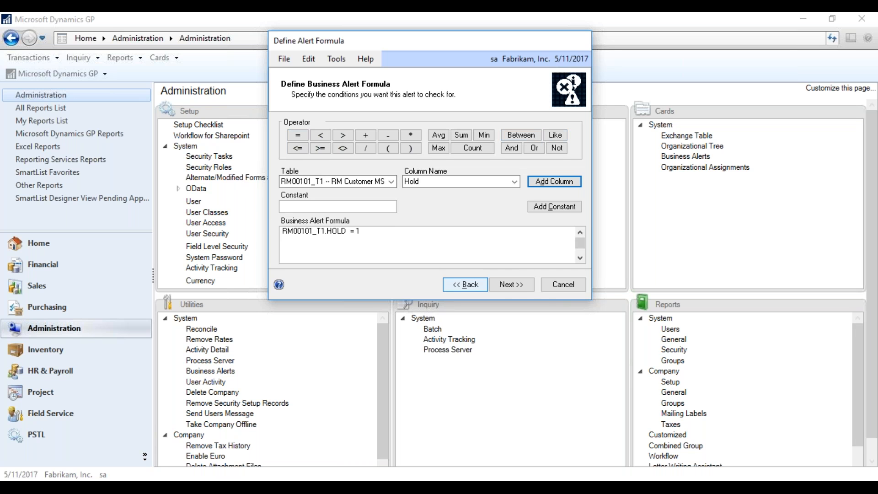
{"action": "left_click", "coordinate": [508, 284]}
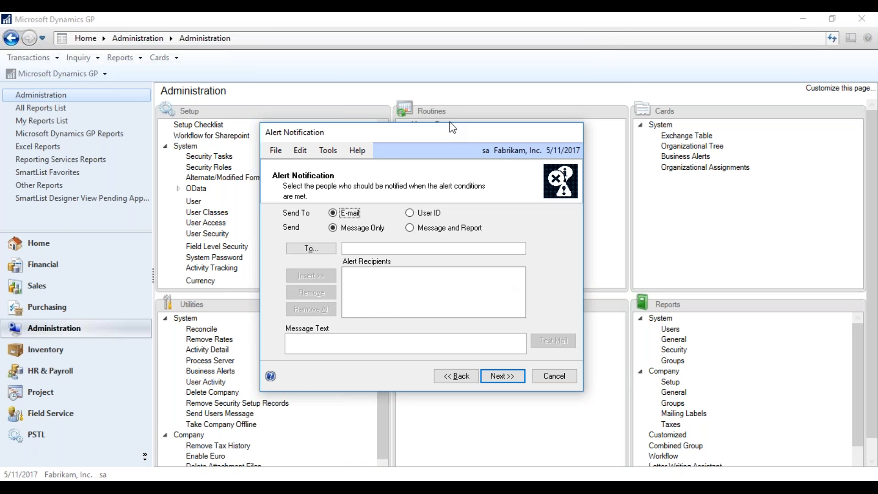
Set the alert to notify by User ID with Message Only.
{"action": "left_click_drag", "start_coordinate": [448, 133], "coordinate": [465, 39]}
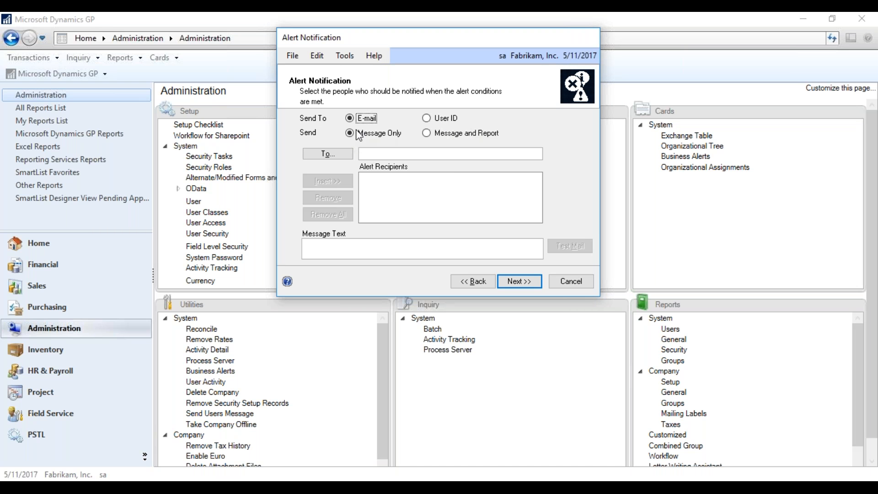
{"action": "left_click", "coordinate": [349, 118]}
{"action": "left_click", "coordinate": [426, 133]}
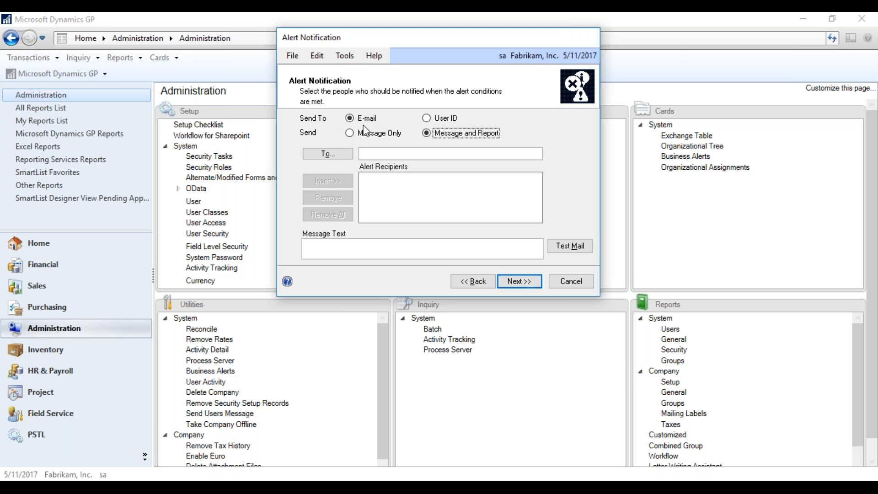
{"action": "left_click", "coordinate": [427, 118]}
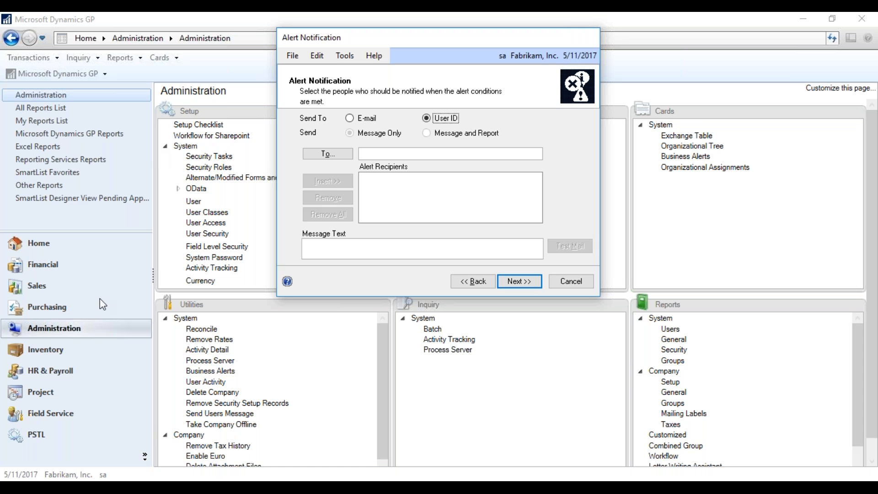
Add user sa and a second user to Alert Recipients.
{"action": "left_click", "coordinate": [322, 155]}
{"action": "left_click_drag", "start_coordinate": [373, 168], "coordinate": [524, 30]}
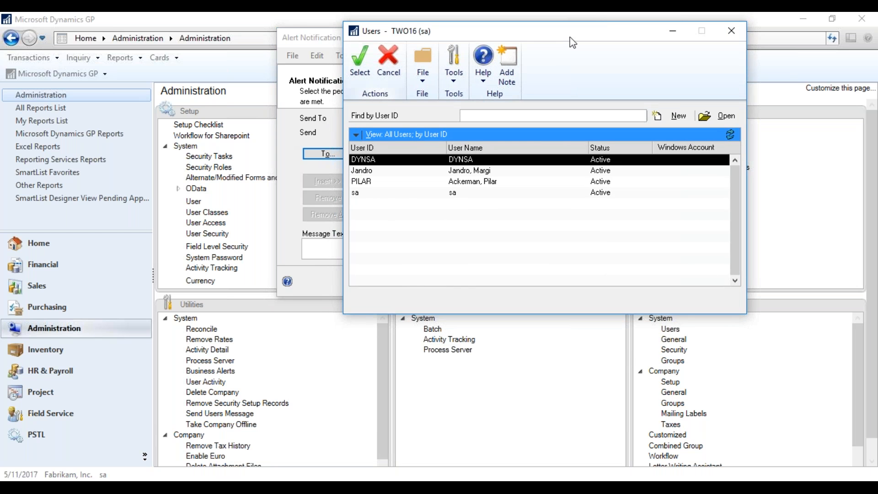
{"action": "left_click", "coordinate": [369, 194]}
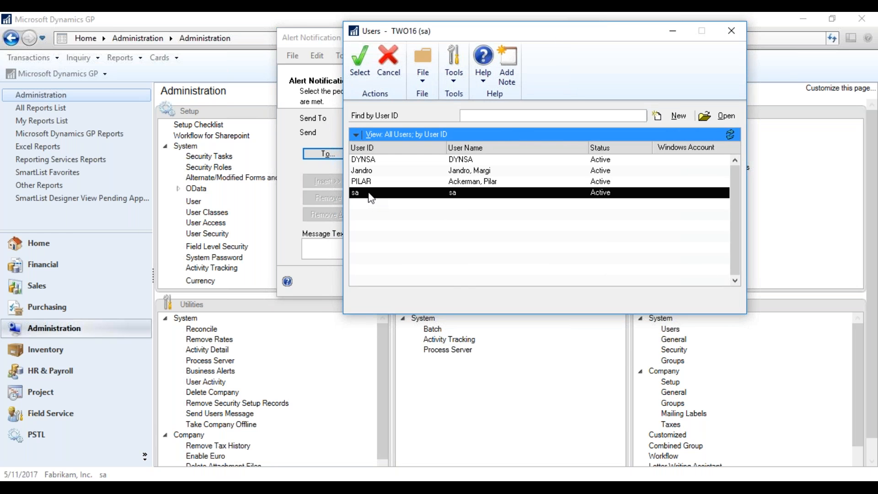
{"action": "left_click", "coordinate": [361, 64]}
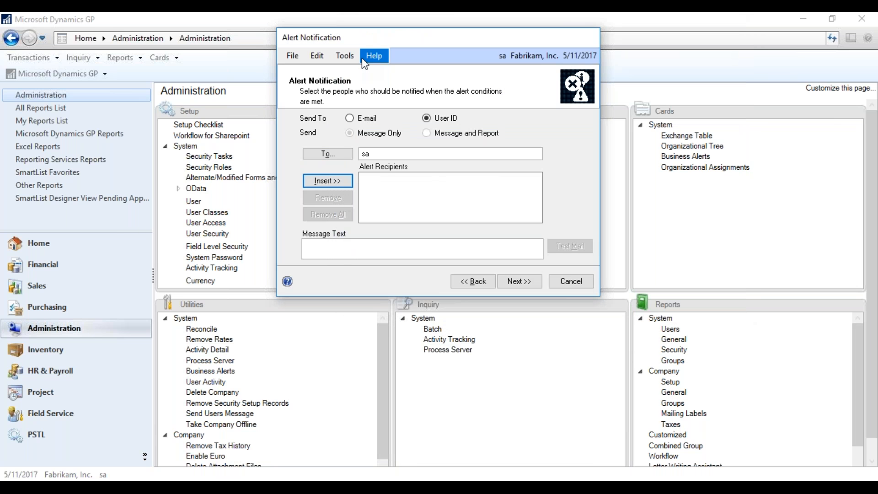
{"action": "left_click", "coordinate": [328, 181]}
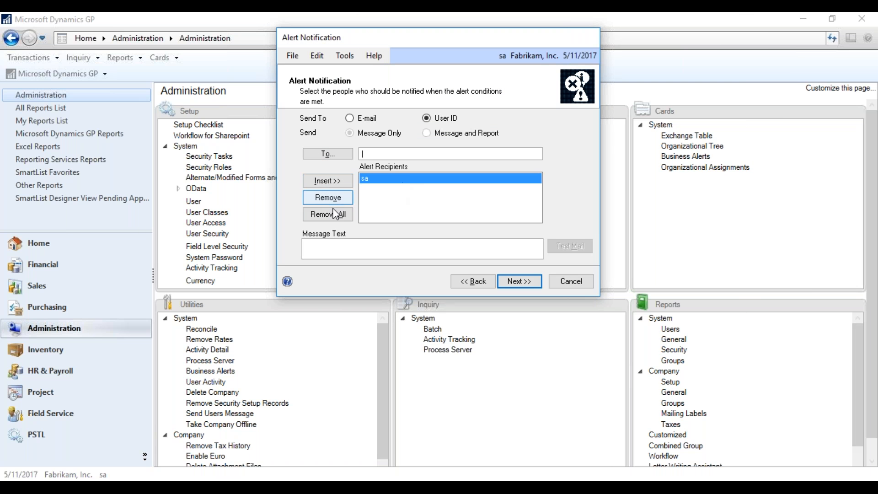
{"action": "left_click", "coordinate": [344, 151]}
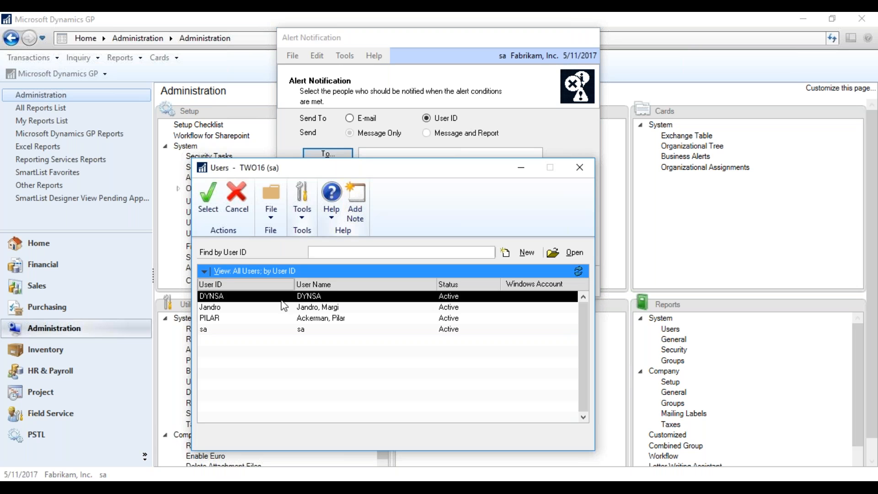
{"action": "left_click", "coordinate": [250, 306]}
{"action": "left_click", "coordinate": [208, 198]}
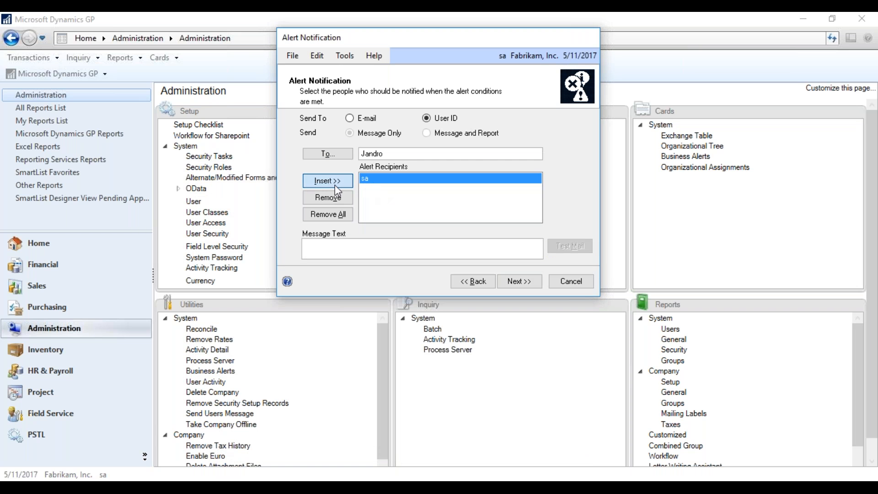
{"action": "left_click", "coordinate": [334, 183]}
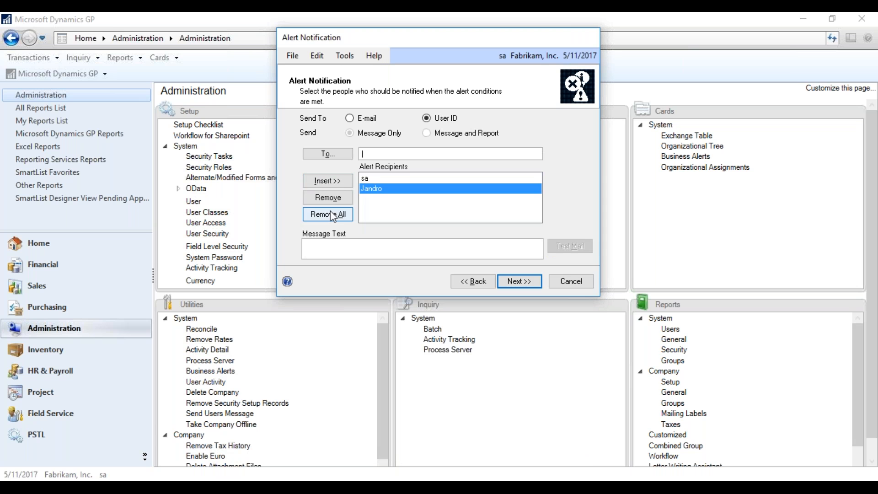
{"action": "left_click", "coordinate": [322, 249]}
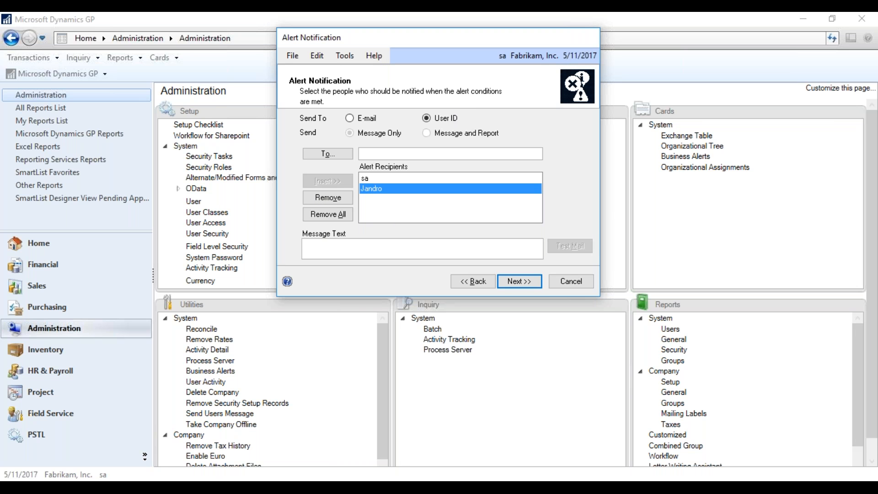
Enter the message text 'Customer Hold Alert - Please review Smartlist "Customers on Hold"'.
{"action": "type", "text": "Customer"}
{"action": "type", "text": " Hold"}
{"action": "type", "text": " R"}
{"action": "type", "text": "ler"}
{"action": "type", "text": "t - Please "}
{"action": "type", "text": "revie"}
{"action": "type", "text": "w Sma"}
{"action": "type", "text": "rtlist \"Cus"}
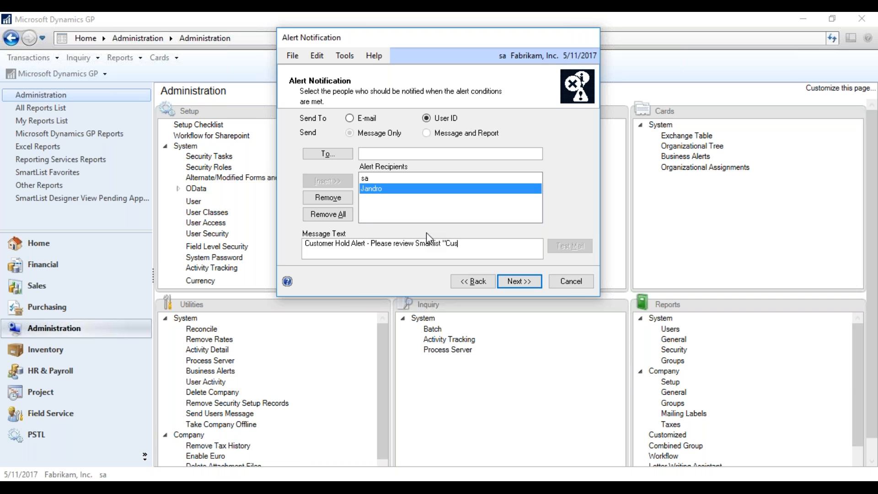
{"action": "type", "text": "tomers on Hold\""}
Advance to scheduling and set the alert to run Monthly.
{"action": "left_click", "coordinate": [527, 281]}
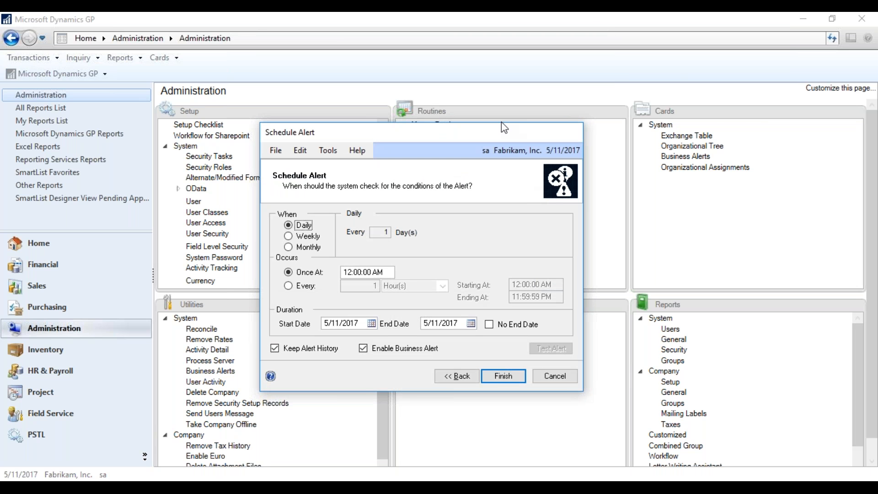
{"action": "left_click_drag", "start_coordinate": [501, 130], "coordinate": [501, 39]}
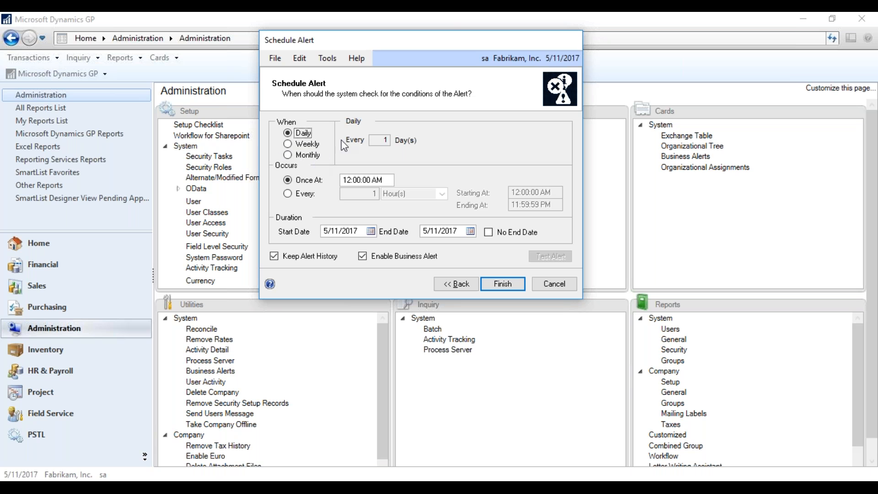
{"action": "left_click", "coordinate": [307, 144]}
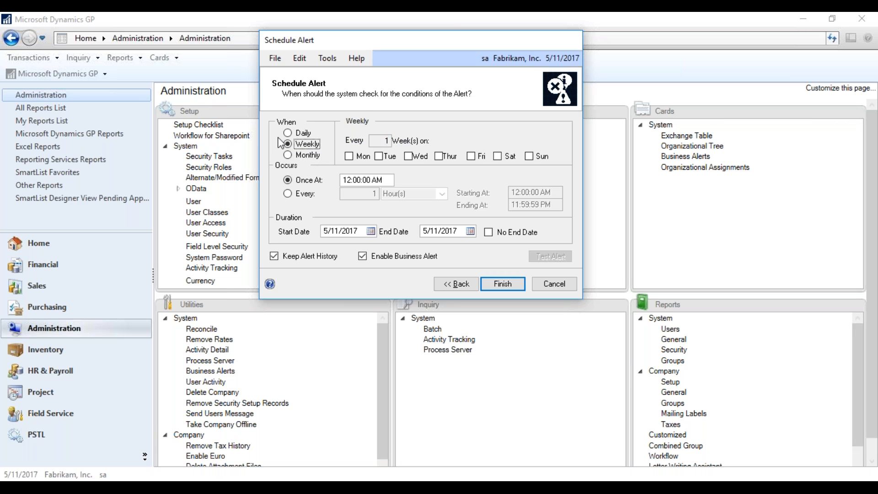
{"action": "left_click", "coordinate": [294, 157]}
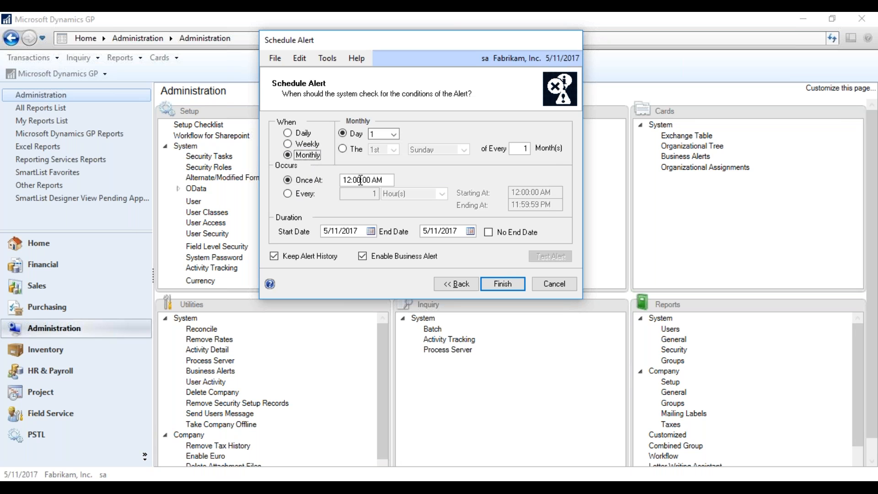
Make the alert check every 1 hour with no end date, and finish the wizard.
{"action": "left_click", "coordinate": [287, 193]}
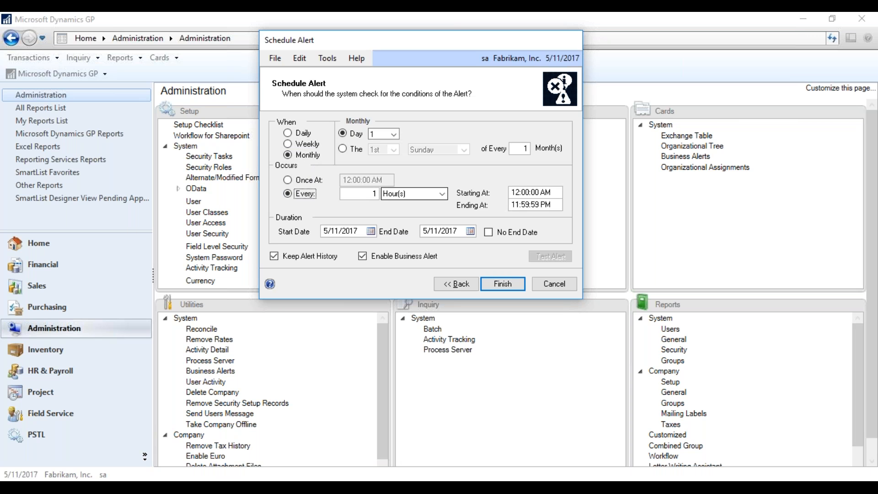
{"action": "left_click", "coordinate": [442, 194]}
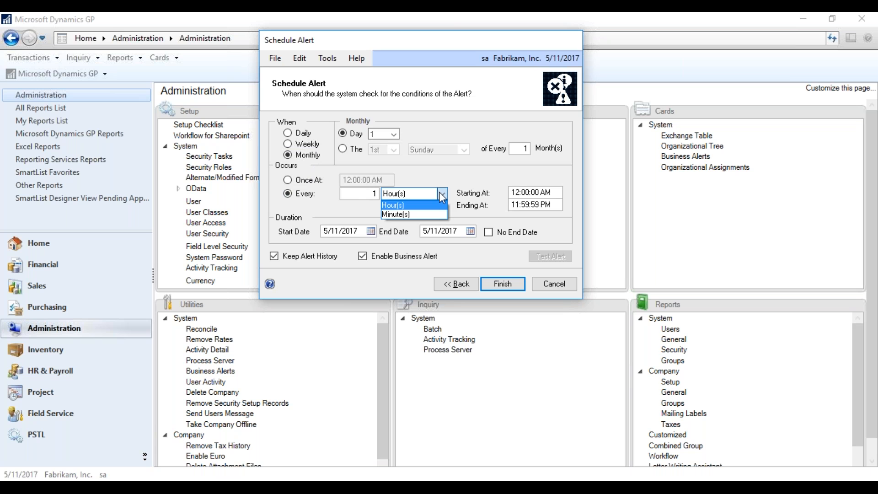
{"action": "left_click", "coordinate": [433, 214]}
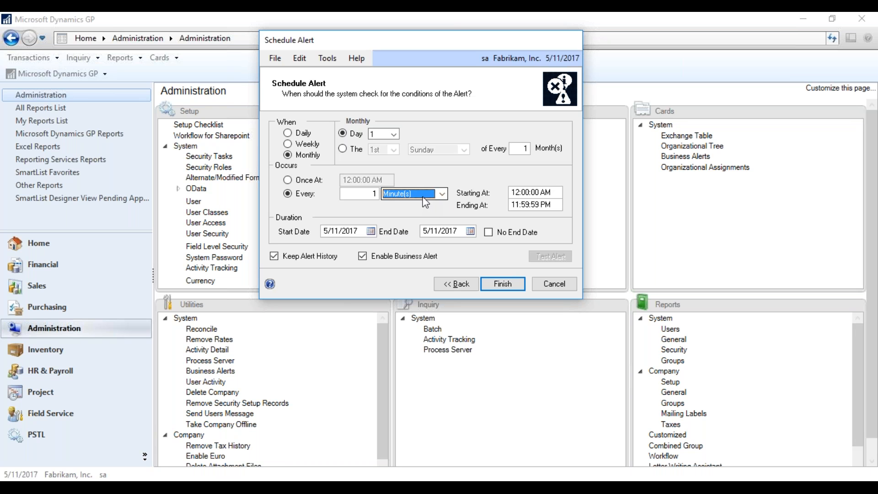
{"action": "left_click", "coordinate": [442, 194]}
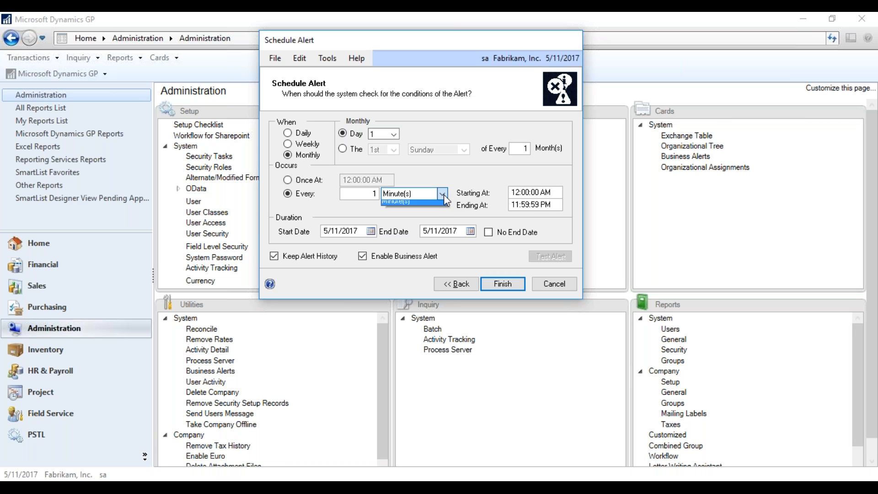
{"action": "double_click", "coordinate": [368, 190]}
{"action": "type", "text": "30"}
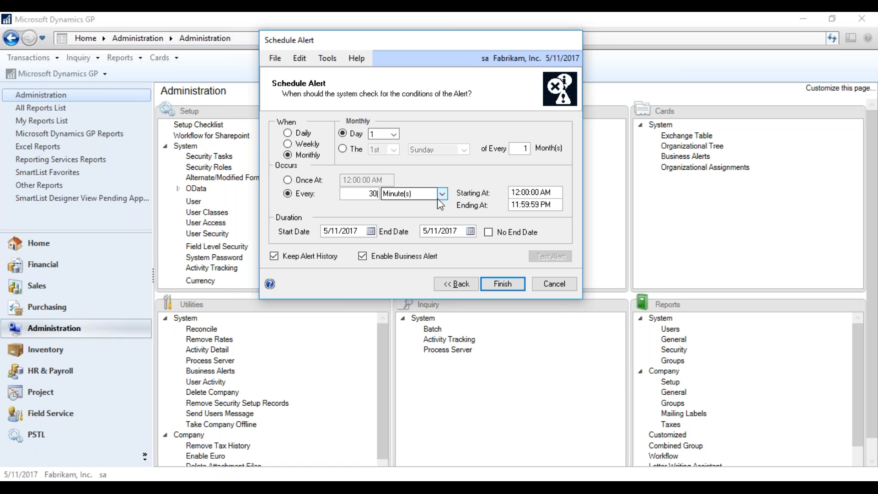
{"action": "left_click", "coordinate": [436, 196]}
{"action": "left_click", "coordinate": [434, 204]}
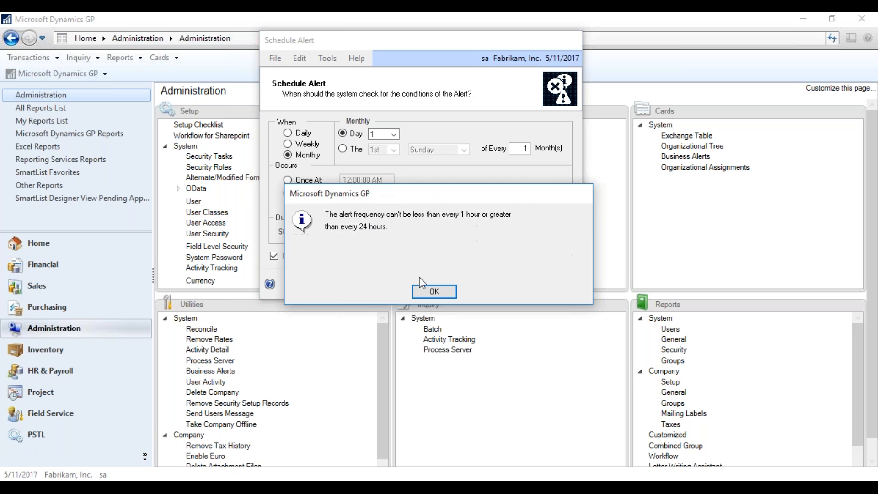
{"action": "left_click", "coordinate": [424, 291]}
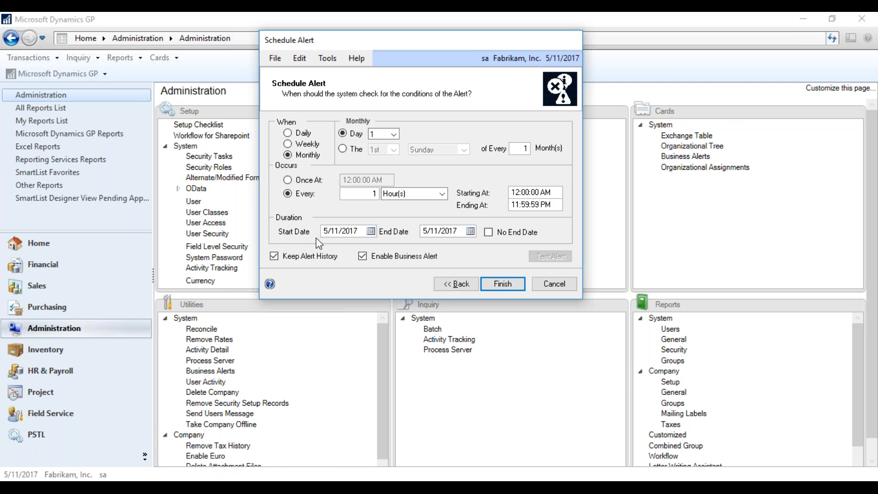
{"action": "left_click", "coordinate": [488, 233]}
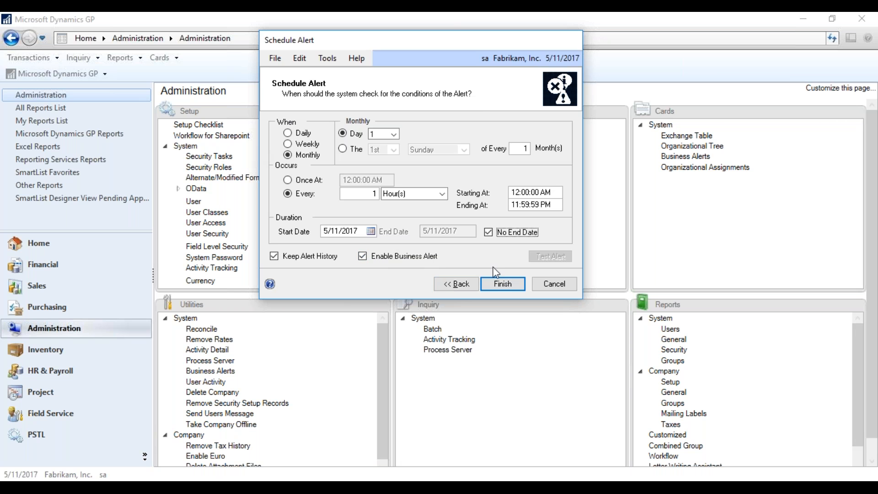
{"action": "left_click", "coordinate": [498, 282]}
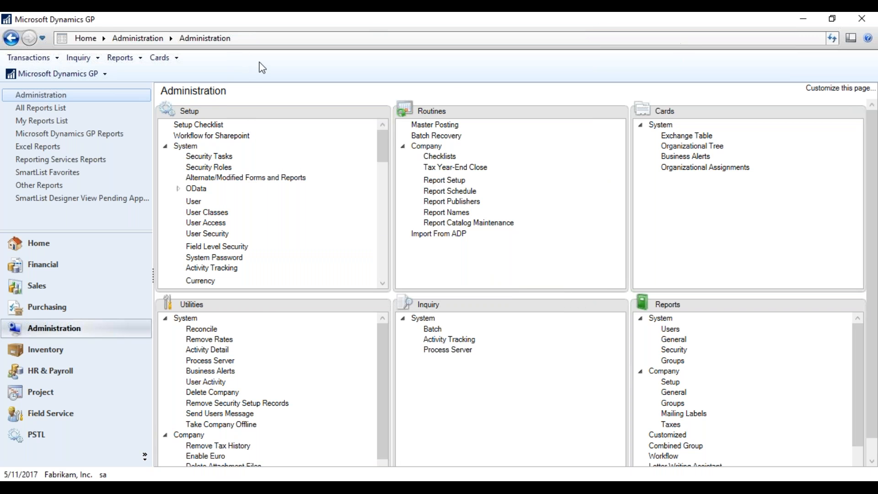
Load the CUSTOMER HOLD alert from the Business Alert ID lookup into Business Alert Maintenance.
{"action": "left_click", "coordinate": [686, 156]}
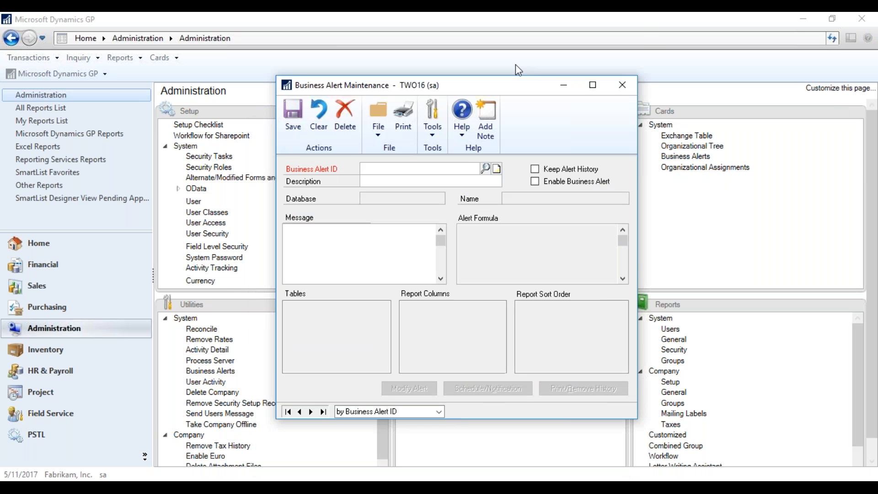
{"action": "left_click", "coordinate": [481, 105]}
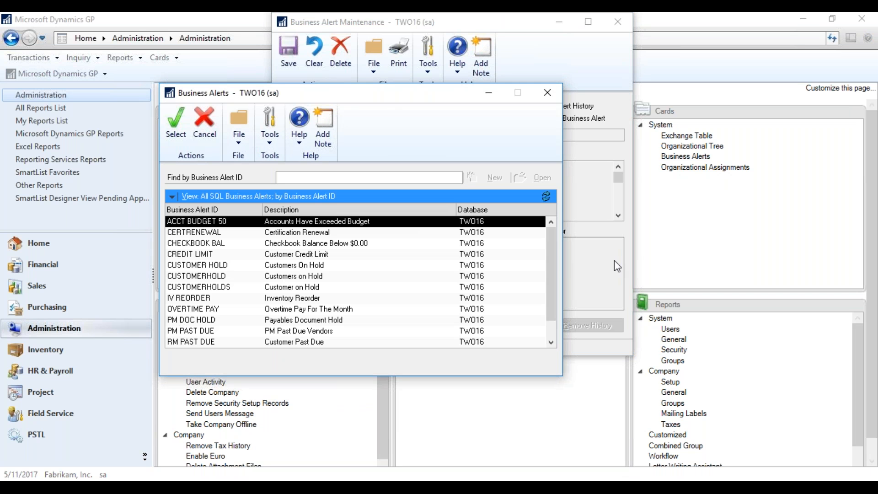
{"action": "scroll", "coordinate": [553, 242], "scroll_direction": "down", "scroll_amount": 1}
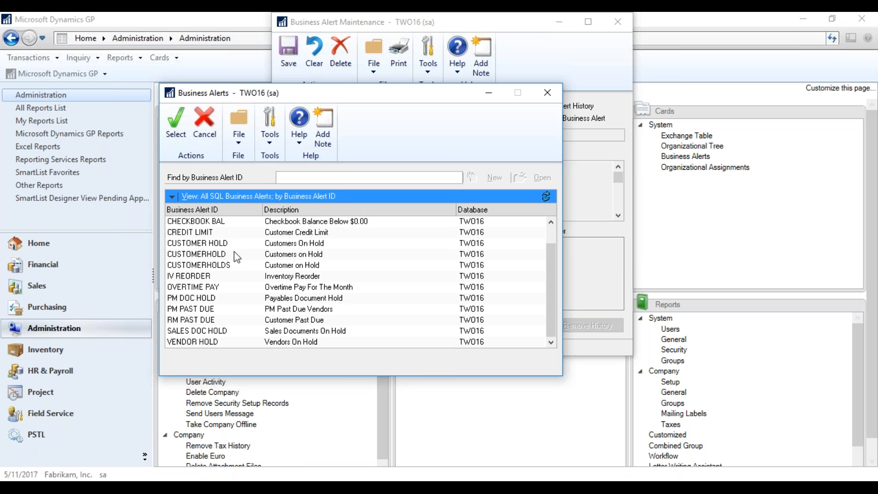
{"action": "left_click", "coordinate": [269, 245]}
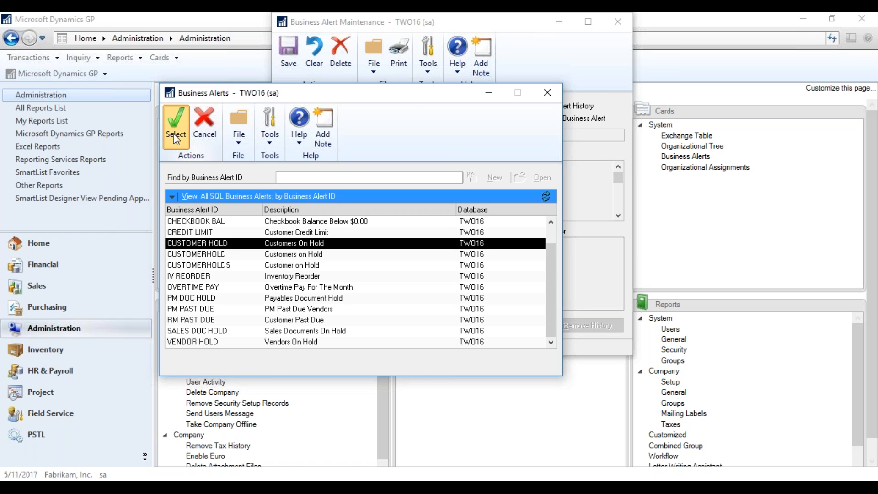
{"action": "left_click", "coordinate": [175, 123]}
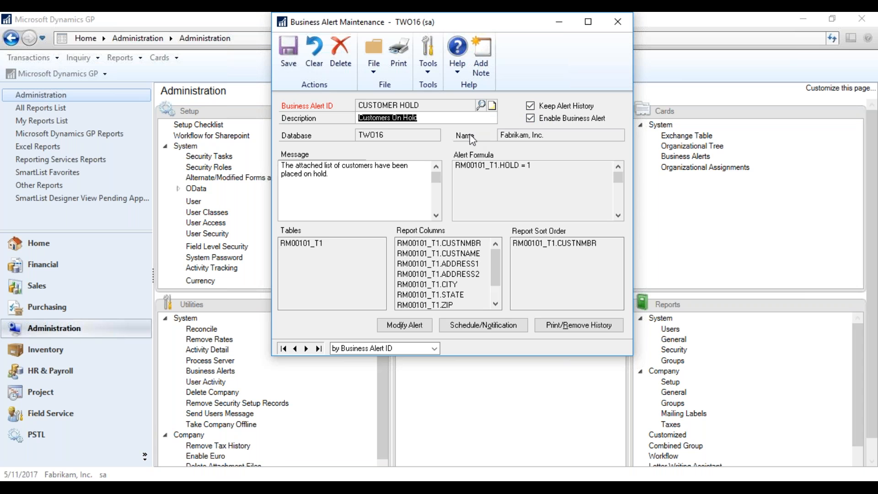
Modify the CUSTOMER HOLD alert, keeping its selected tables and alert formula unchanged.
{"action": "left_click", "coordinate": [405, 330]}
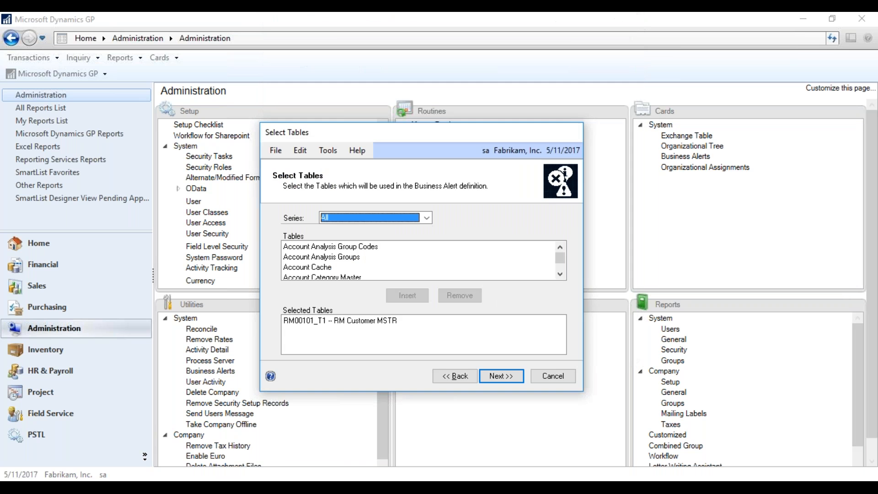
{"action": "left_click_drag", "start_coordinate": [448, 126], "coordinate": [483, 35]}
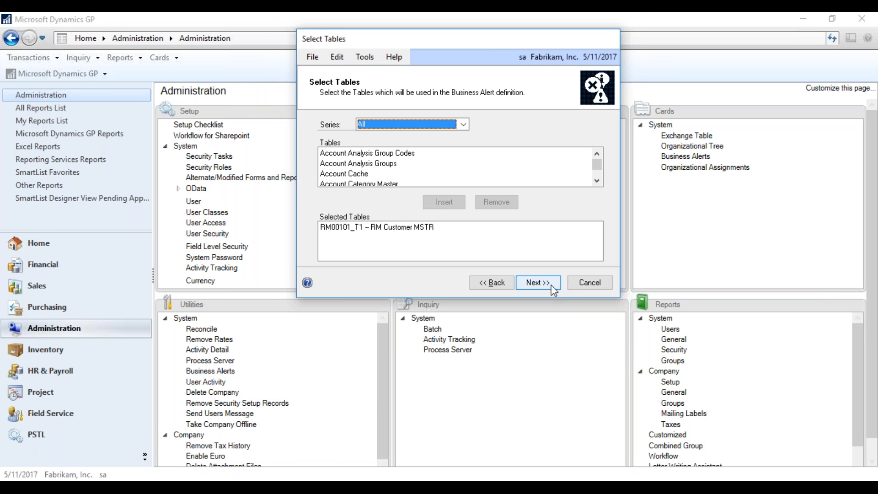
{"action": "left_click", "coordinate": [536, 283]}
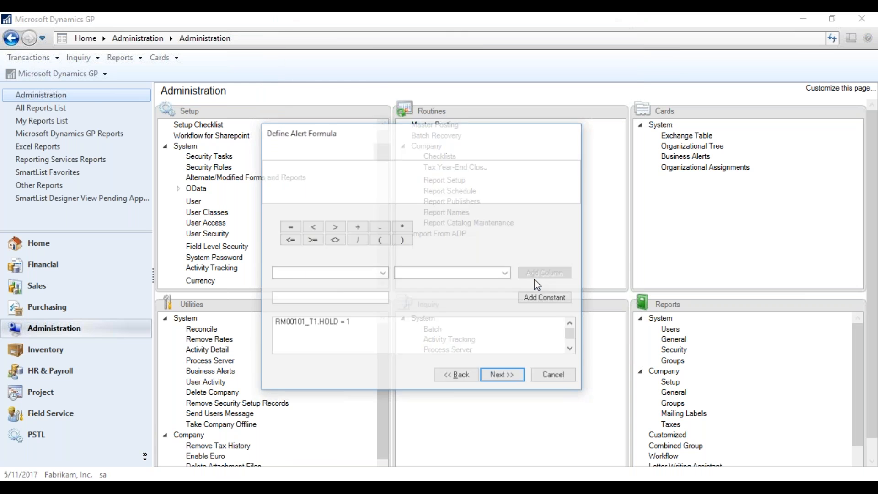
{"action": "left_click_drag", "start_coordinate": [490, 124], "coordinate": [528, 42]}
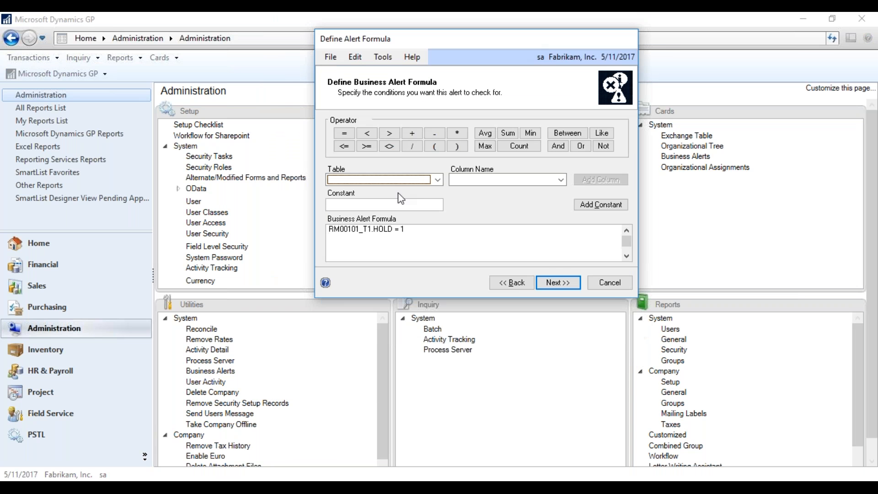
{"action": "left_click", "coordinate": [558, 282]}
{"action": "left_click_drag", "start_coordinate": [455, 119], "coordinate": [535, 33]}
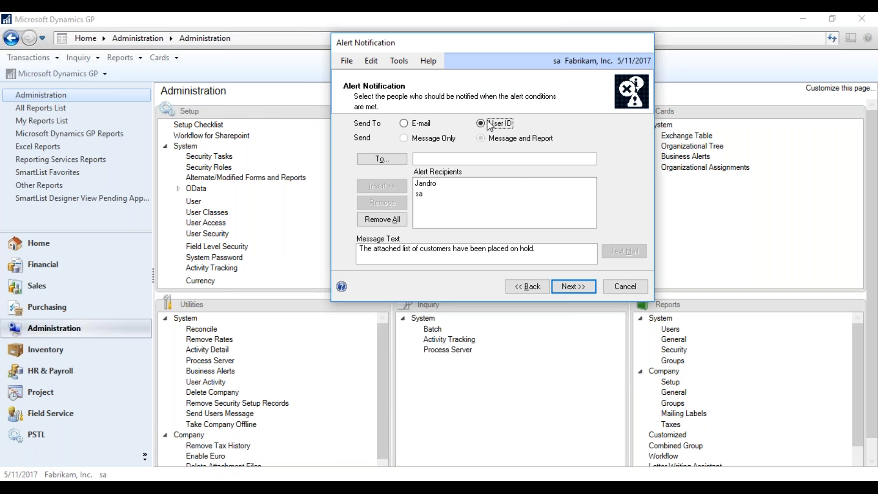
Switch notification to e-mail, clearing existing recipients, and enter a recipient's e-mail address.
{"action": "left_click", "coordinate": [414, 124]}
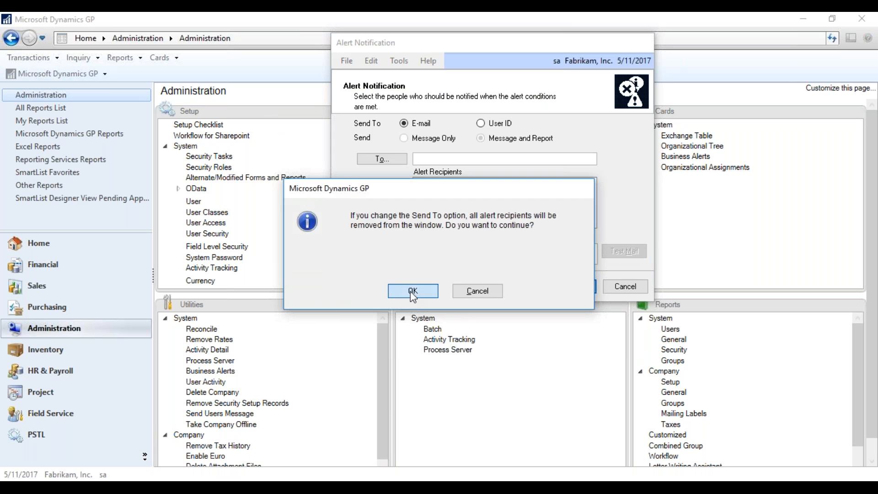
{"action": "left_click", "coordinate": [410, 292]}
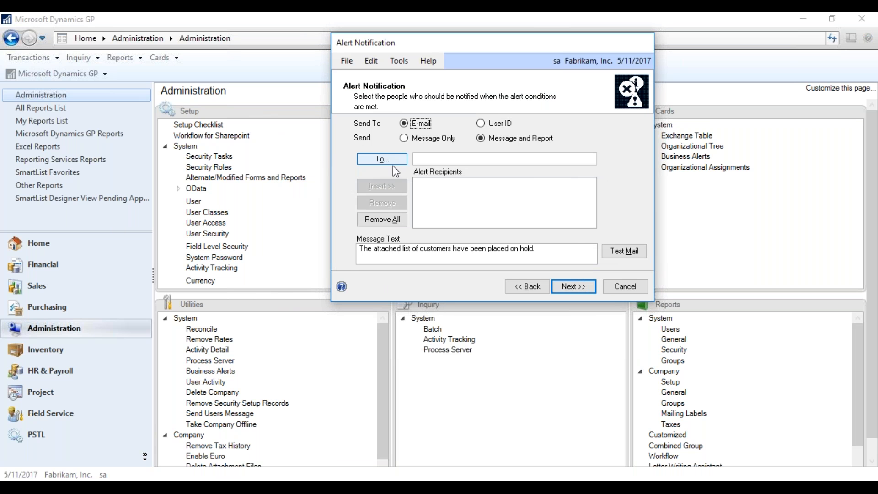
{"action": "left_click", "coordinate": [381, 158]}
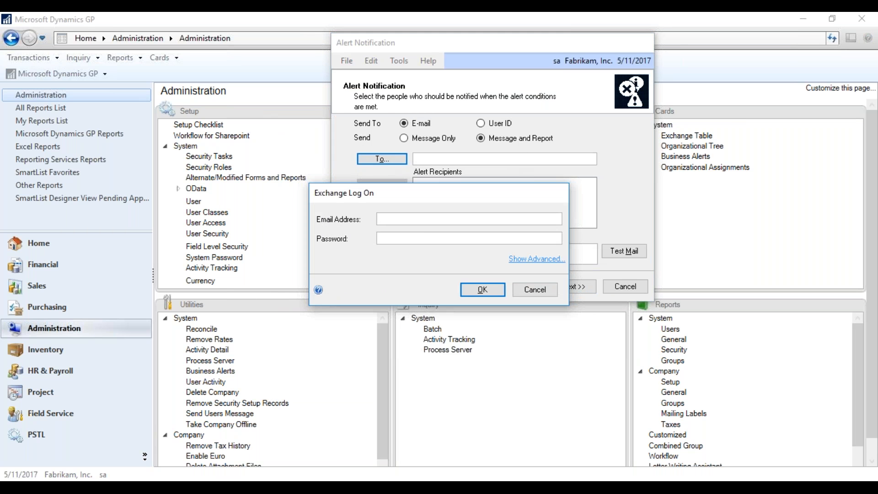
{"action": "type", "text": "•••"}
{"action": "left_click", "coordinate": [481, 291]}
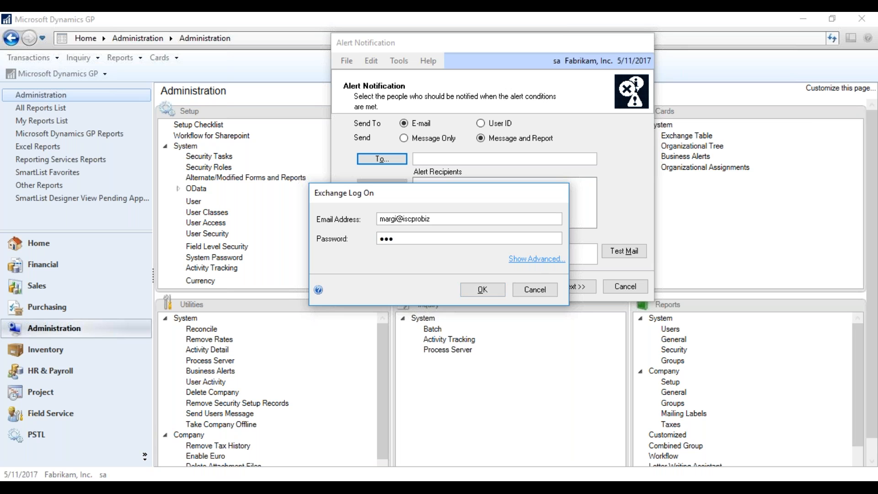
After the Exchange login fails, notify by User ID and continue without recipients.
{"action": "left_click", "coordinate": [528, 261]}
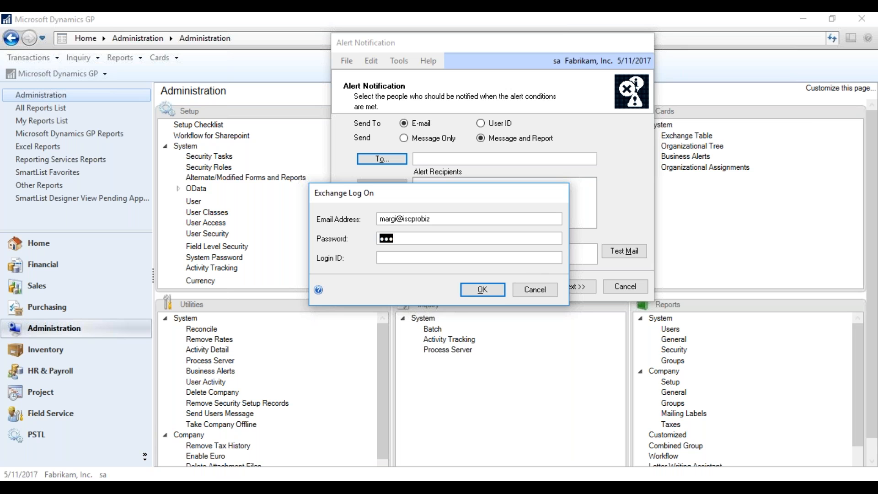
{"action": "left_click", "coordinate": [493, 288]}
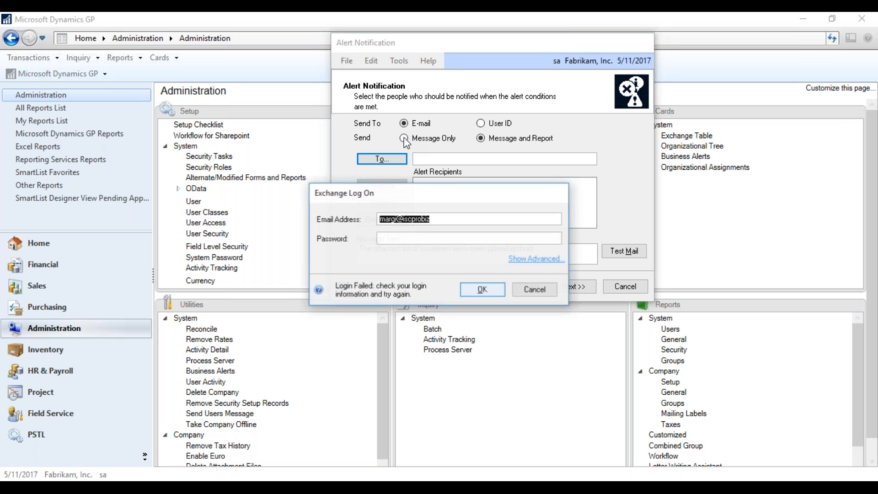
{"action": "left_click", "coordinate": [532, 289]}
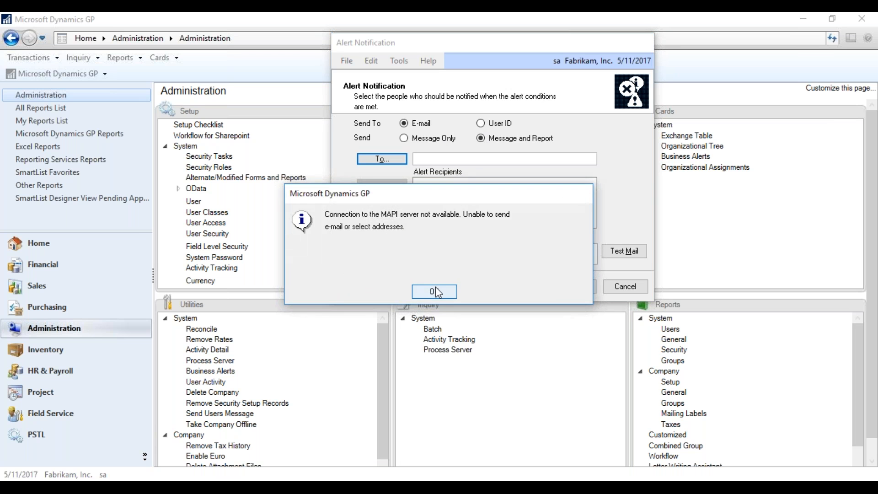
{"action": "left_click", "coordinate": [439, 291]}
{"action": "left_click", "coordinate": [480, 123]}
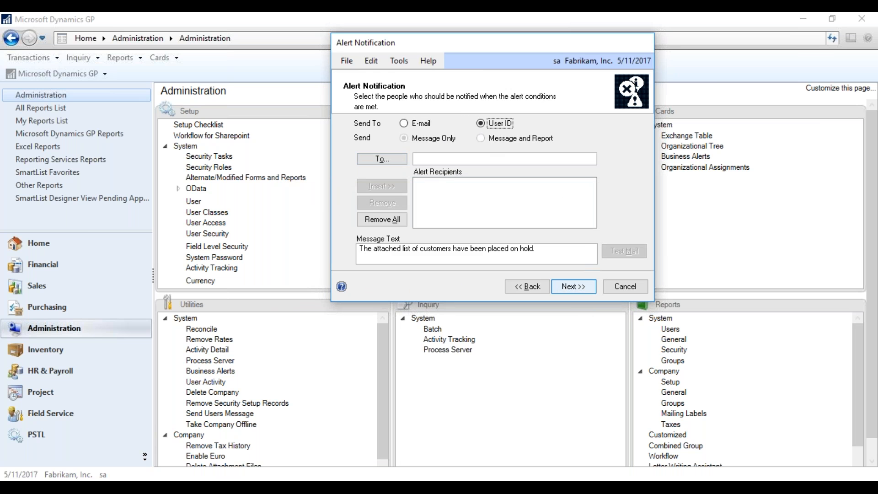
{"action": "left_click", "coordinate": [574, 287]}
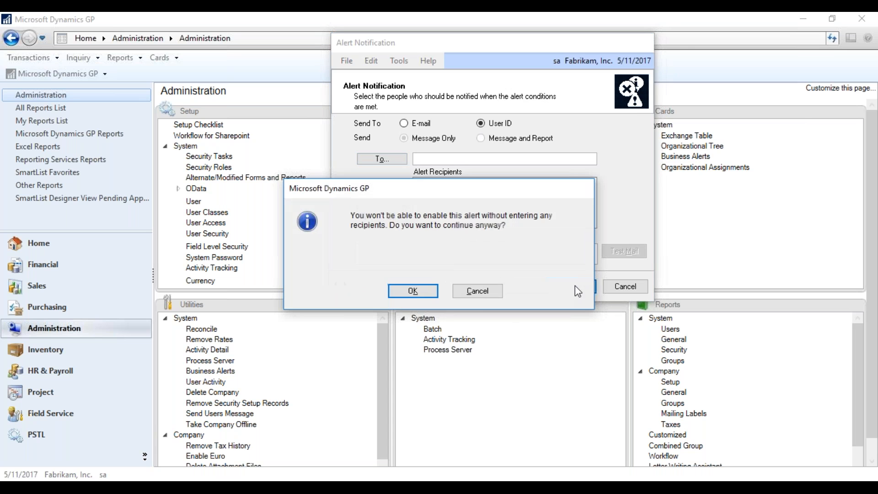
{"action": "left_click", "coordinate": [404, 293]}
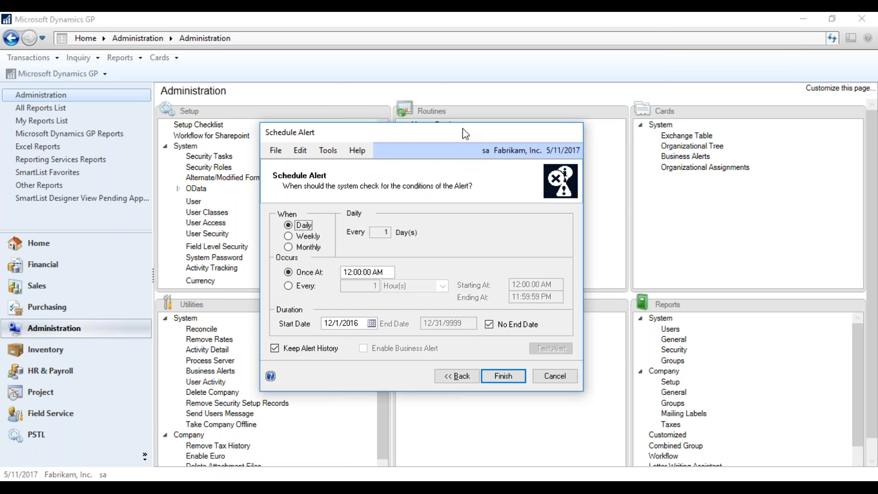
Schedule the alert weekly on Fridays, ending 12/31/2017, and finish creating it.
{"action": "left_click_drag", "start_coordinate": [463, 130], "coordinate": [547, 31]}
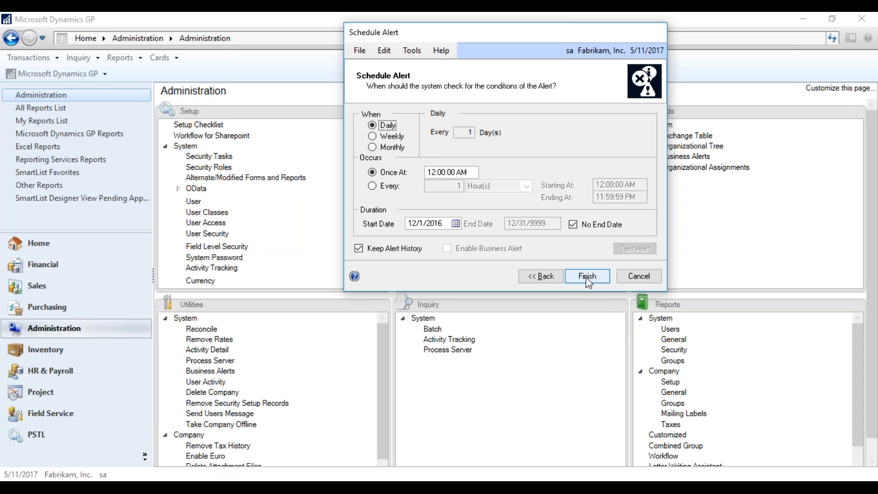
{"action": "left_click", "coordinate": [372, 136]}
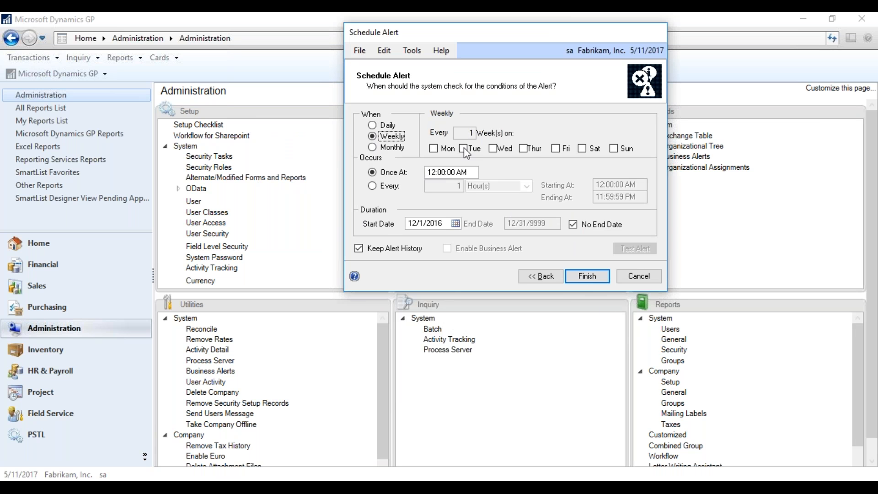
{"action": "left_click", "coordinate": [555, 148]}
{"action": "left_click", "coordinate": [375, 188]}
{"action": "left_click_drag", "start_coordinate": [375, 186], "coordinate": [377, 195]}
{"action": "left_click", "coordinate": [580, 227]}
{"action": "left_click", "coordinate": [553, 224]}
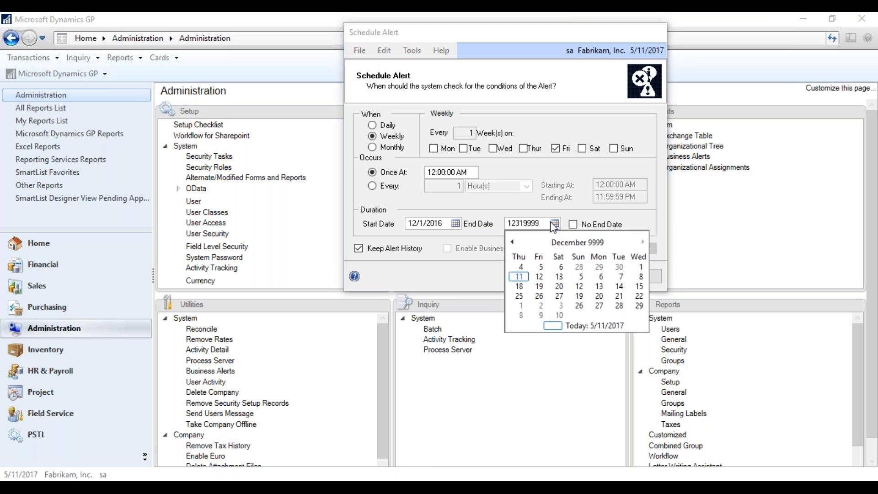
{"action": "left_click", "coordinate": [540, 223]}
{"action": "type", "text": "12312017"}
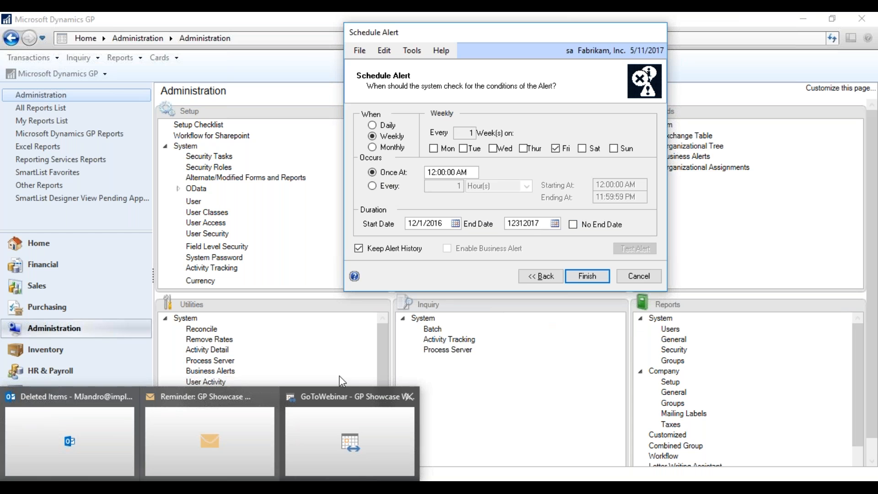
{"action": "left_click", "coordinate": [580, 277]}
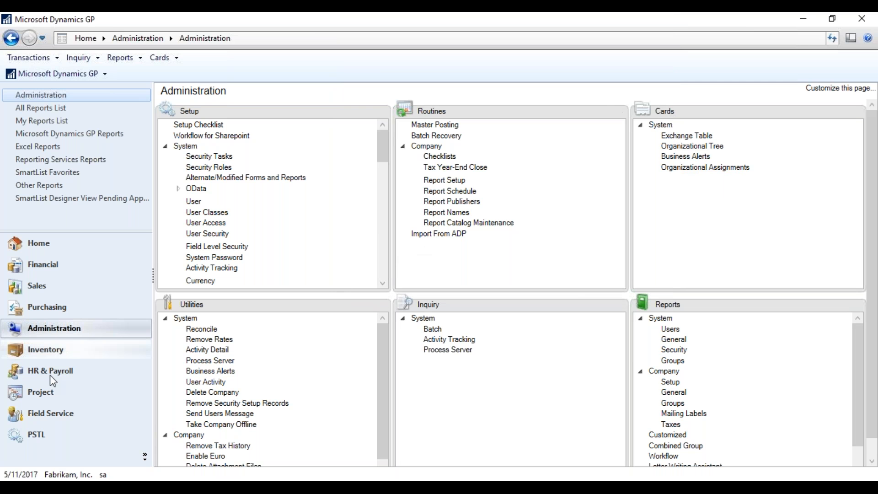
{"action": "key", "text": "alt+Tab"}
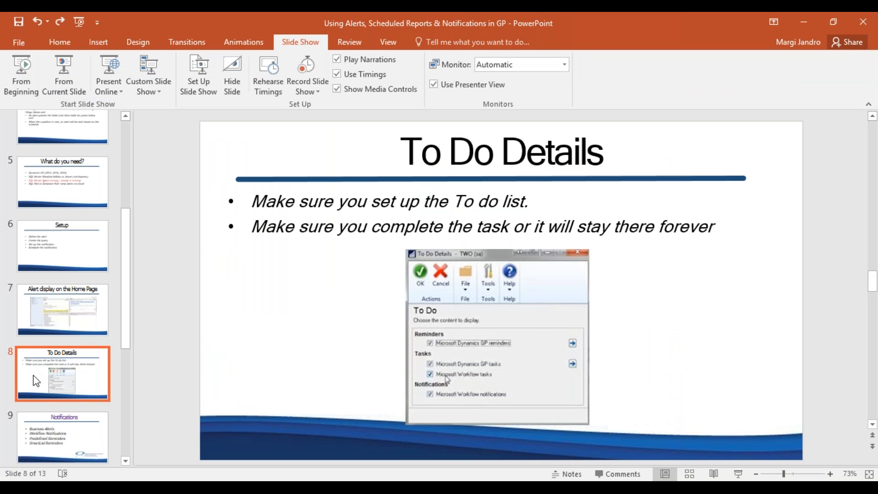
{"action": "left_click", "coordinate": [805, 15]}
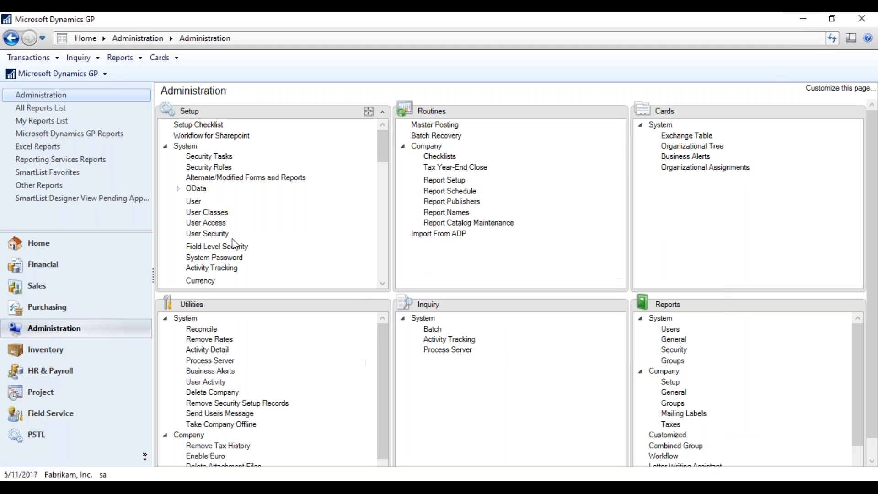
On the Home page, review the To Do details and Reminder Preferences without changes.
{"action": "left_click", "coordinate": [41, 244]}
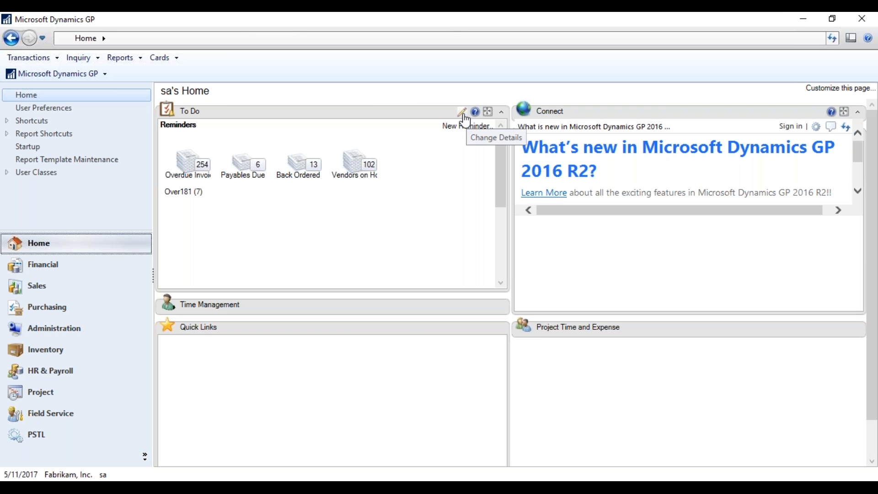
{"action": "left_click", "coordinate": [461, 112]}
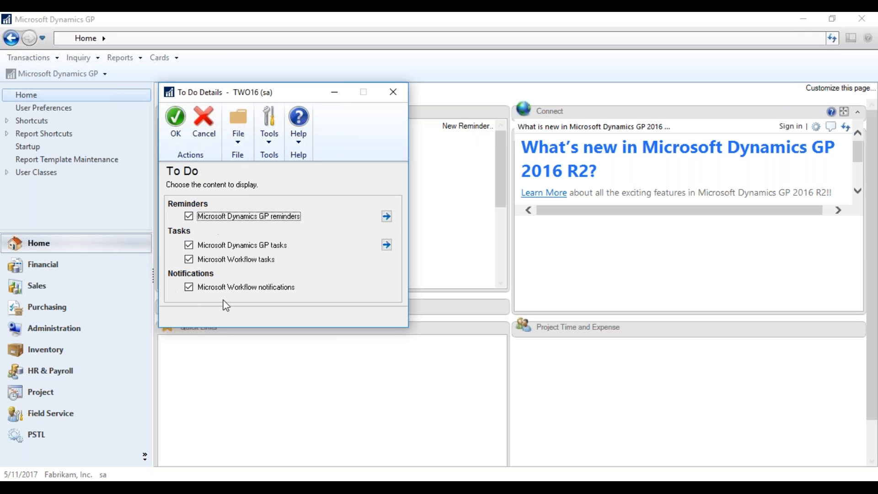
{"action": "left_click", "coordinate": [387, 216]}
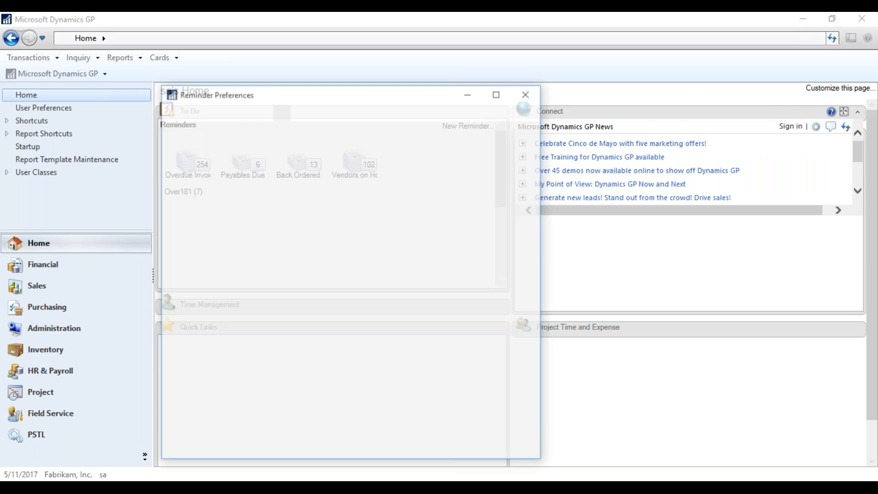
{"action": "left_click_drag", "start_coordinate": [375, 99], "coordinate": [406, 26]}
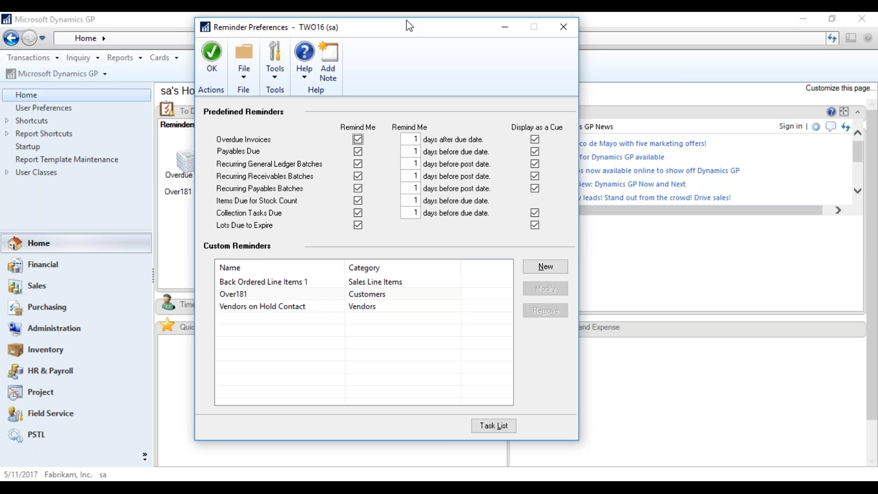
{"action": "left_click", "coordinate": [566, 30]}
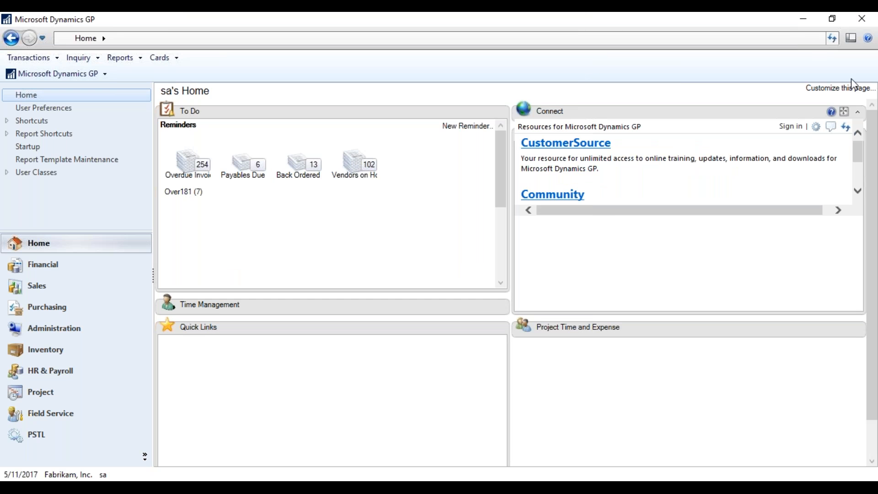
Review the Customize this page settings and To Do details, then close them unchanged.
{"action": "left_click", "coordinate": [838, 88]}
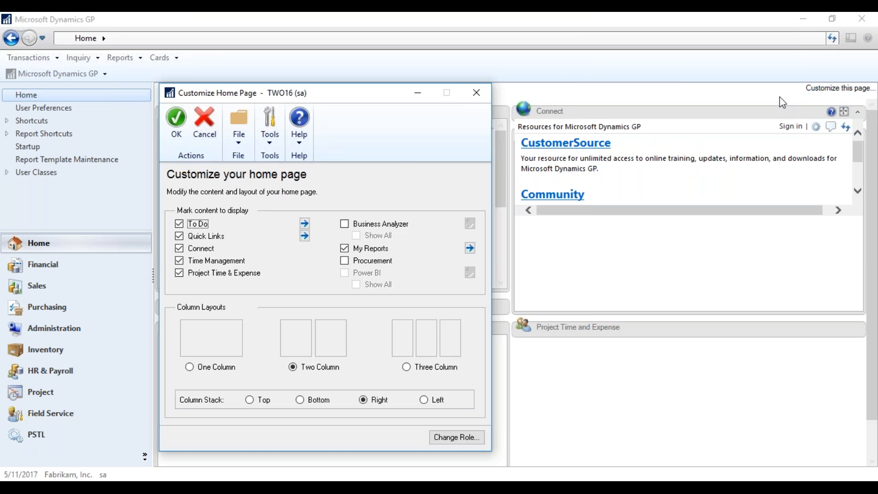
{"action": "left_click", "coordinate": [304, 224]}
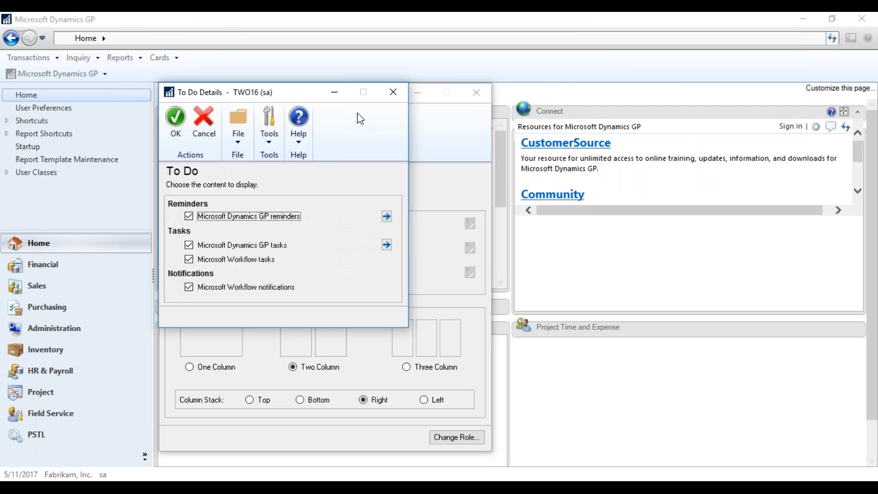
{"action": "left_click", "coordinate": [393, 92]}
{"action": "left_click", "coordinate": [476, 92]}
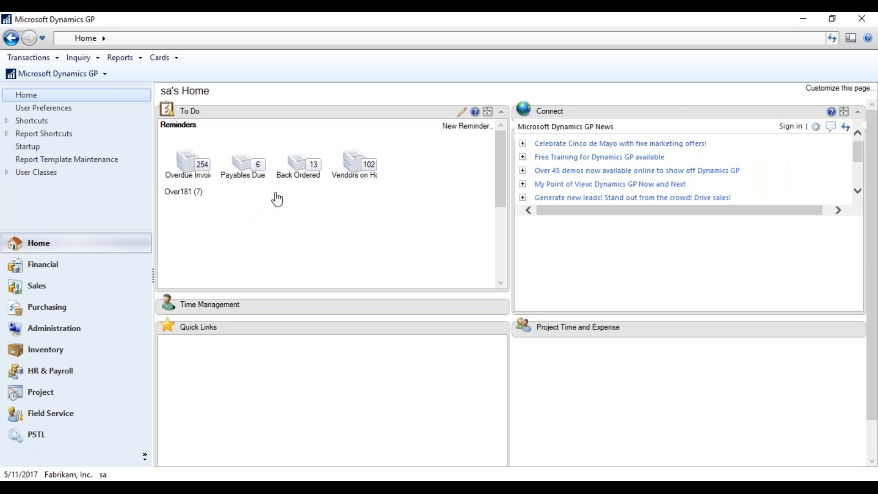
Open Business Alert Table Maintenance from Administration and choose the Human Resources dictionary.
{"action": "left_click", "coordinate": [48, 328]}
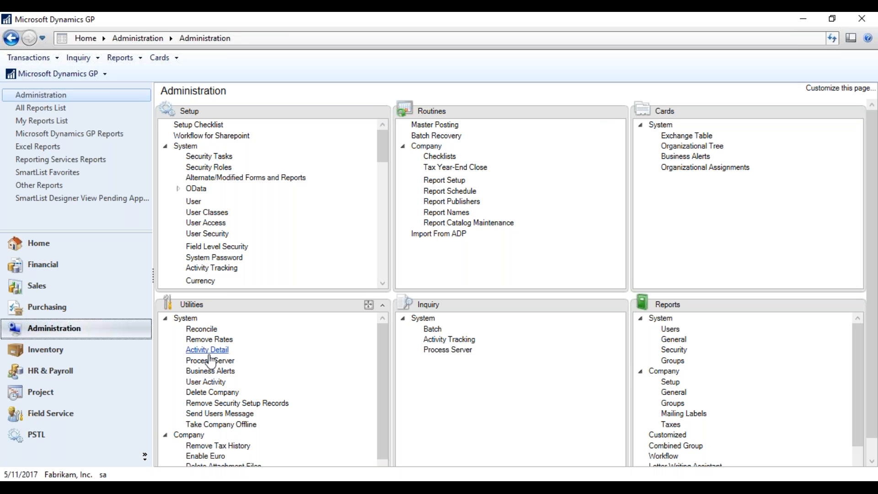
{"action": "left_click", "coordinate": [214, 374]}
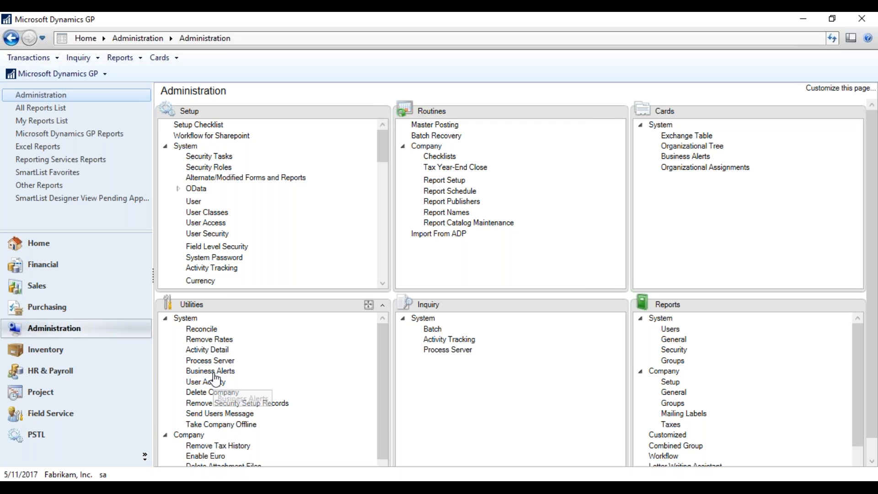
{"action": "left_click_drag", "start_coordinate": [469, 136], "coordinate": [455, 28]}
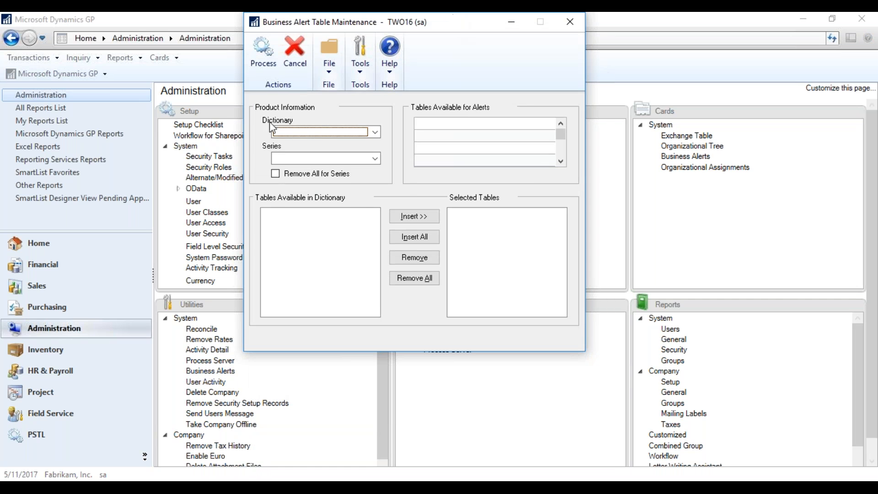
{"action": "left_click", "coordinate": [375, 133]}
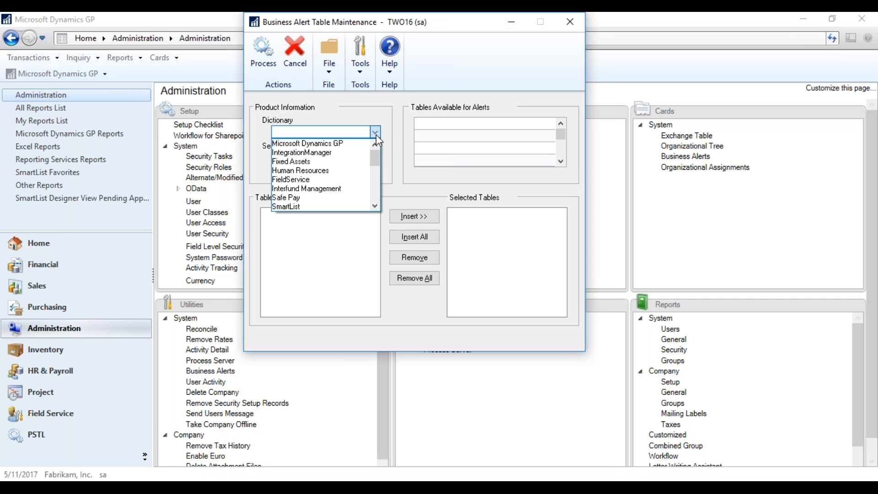
{"action": "left_click", "coordinate": [352, 168]}
Set the series to Payroll and the dictionary to Certification Manager.
{"action": "left_click", "coordinate": [375, 163]}
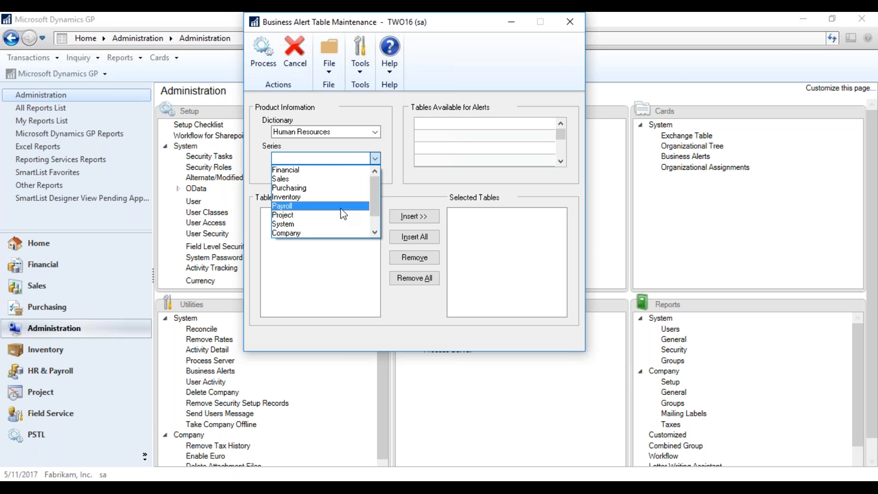
{"action": "left_click", "coordinate": [381, 208]}
{"action": "left_click", "coordinate": [375, 158]}
{"action": "left_click_drag", "start_coordinate": [375, 191], "coordinate": [375, 202]}
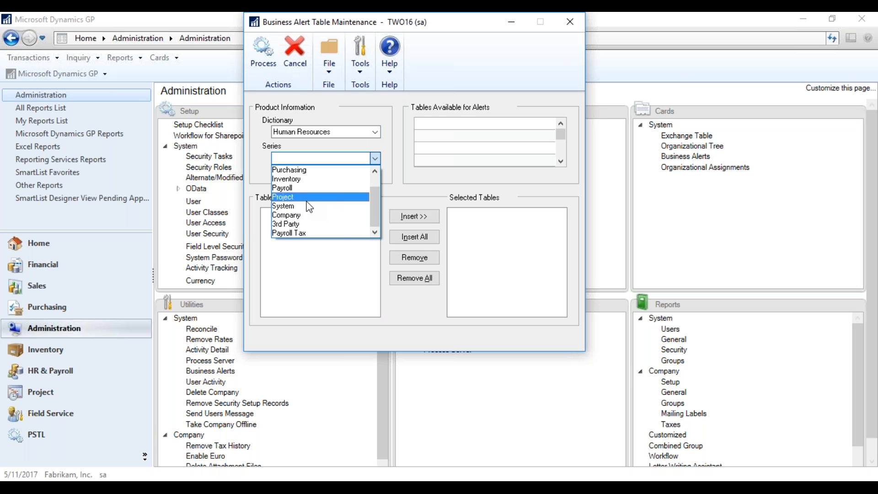
{"action": "left_click", "coordinate": [309, 189]}
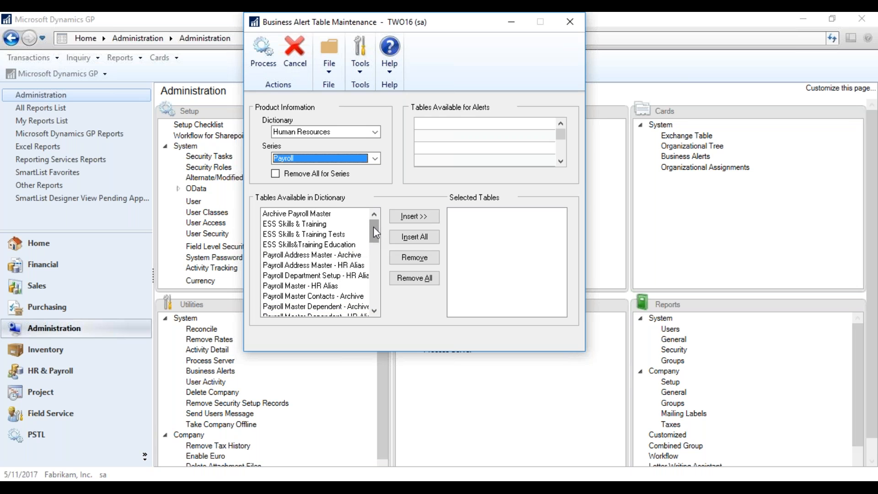
{"action": "mouse_move", "coordinate": [373, 227]}
{"action": "left_mouse_down"}
{"action": "mouse_move", "coordinate": [376, 302]}
{"action": "mouse_move", "coordinate": [363, 223]}
{"action": "left_mouse_up"}
{"action": "left_click", "coordinate": [374, 132]}
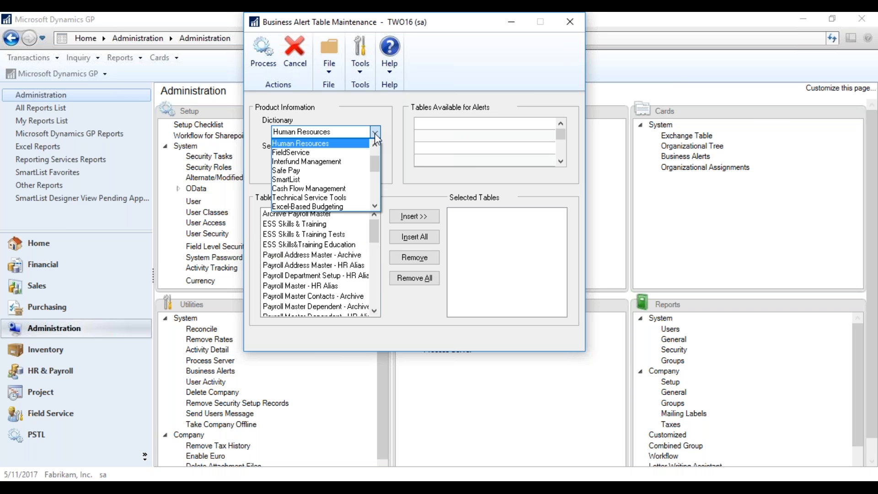
{"action": "left_click_drag", "start_coordinate": [371, 154], "coordinate": [378, 180]}
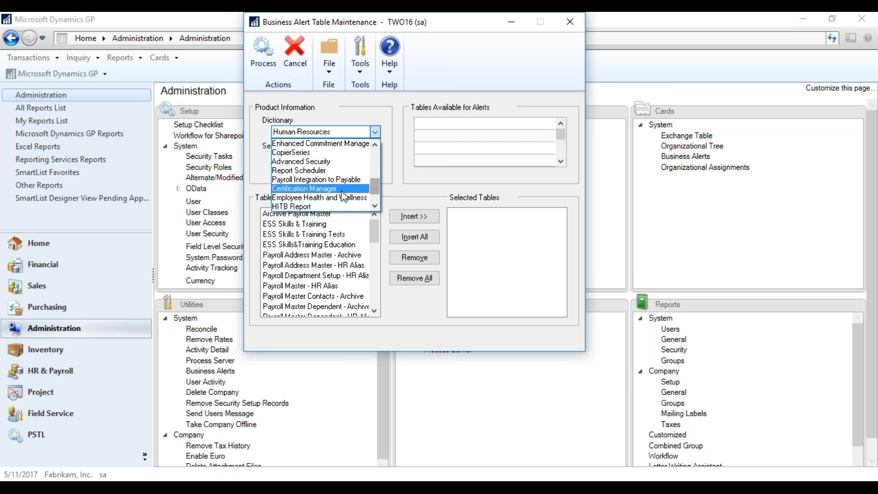
{"action": "left_click", "coordinate": [341, 191]}
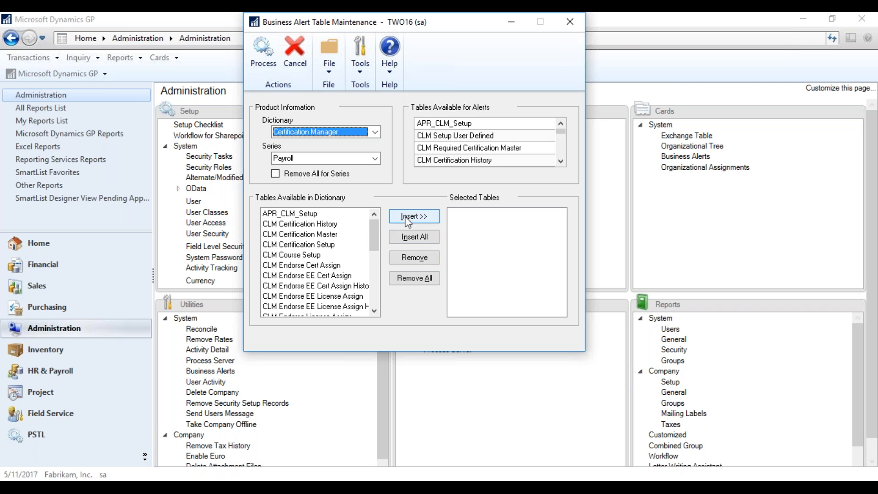
Clear all previously selected tables from the Selected Tables list.
{"action": "left_click", "coordinate": [406, 278]}
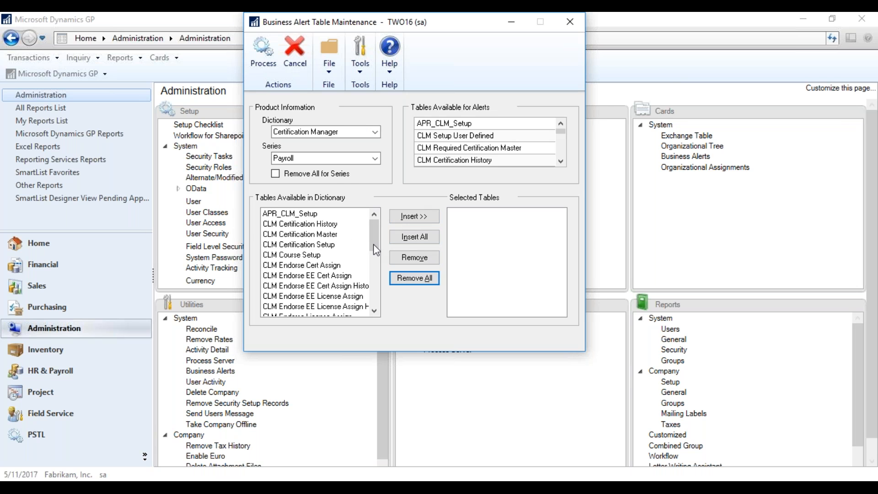
{"action": "left_click", "coordinate": [326, 255]}
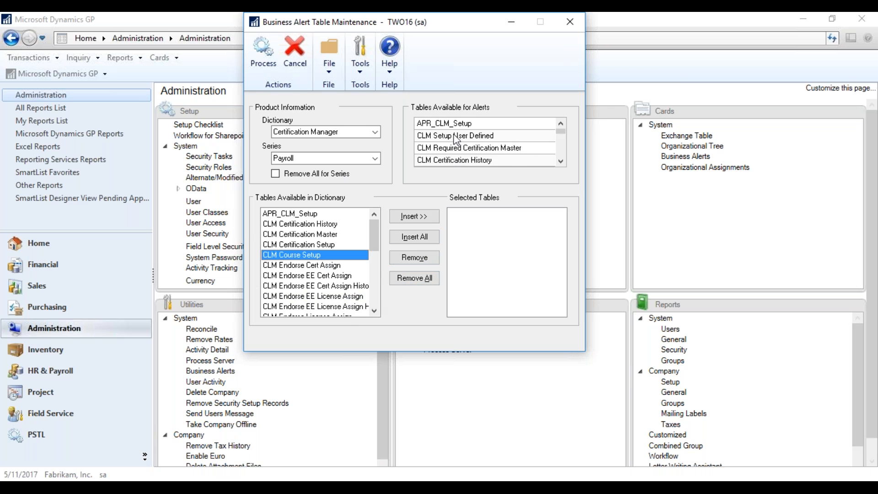
{"action": "left_click", "coordinate": [491, 149]}
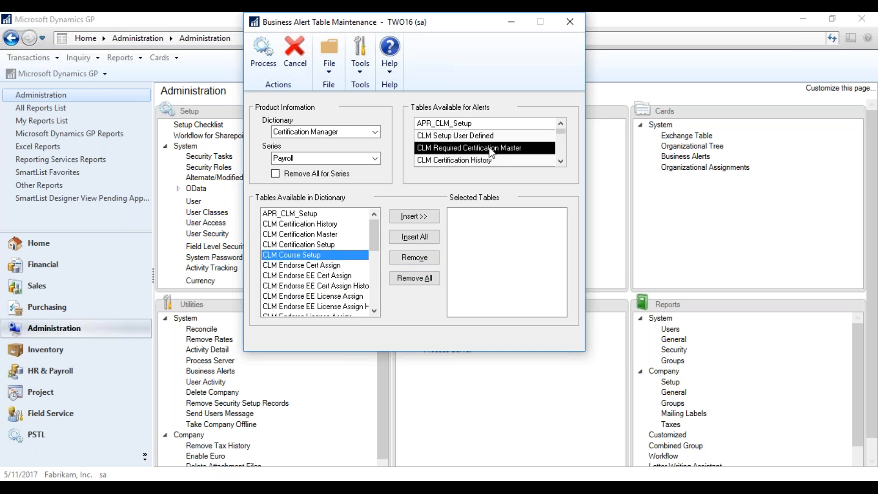
{"action": "left_click", "coordinate": [406, 258]}
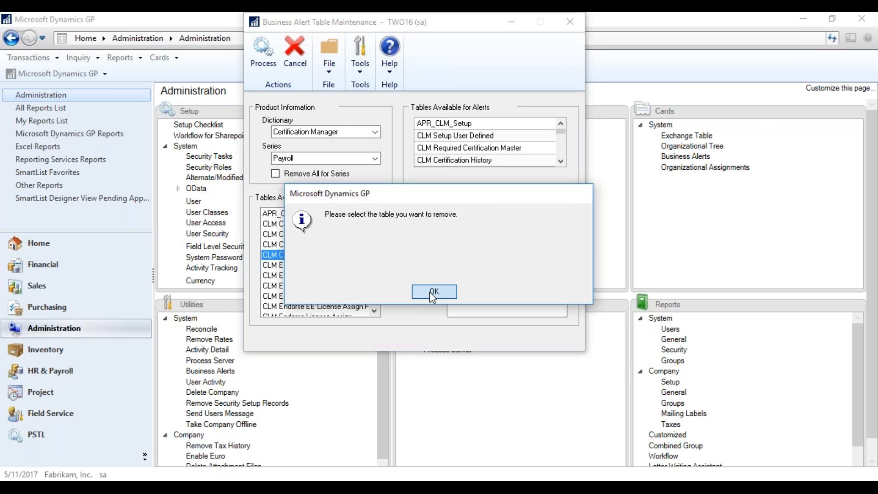
{"action": "left_click", "coordinate": [432, 290]}
{"action": "left_click_drag", "start_coordinate": [373, 232], "coordinate": [372, 242]}
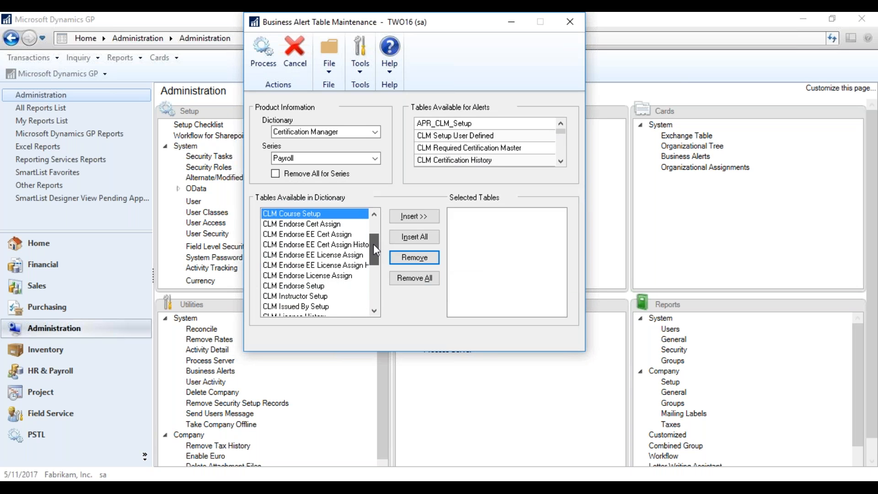
{"action": "left_click_drag", "start_coordinate": [373, 243], "coordinate": [377, 224]}
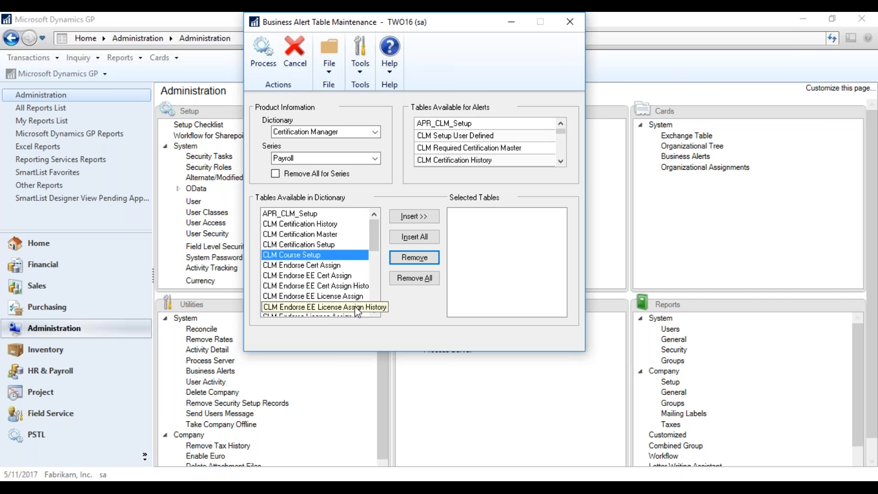
Insert CLM Certification Setup and CLM Required Certification Master, process them, and close the window.
{"action": "left_click", "coordinate": [295, 245]}
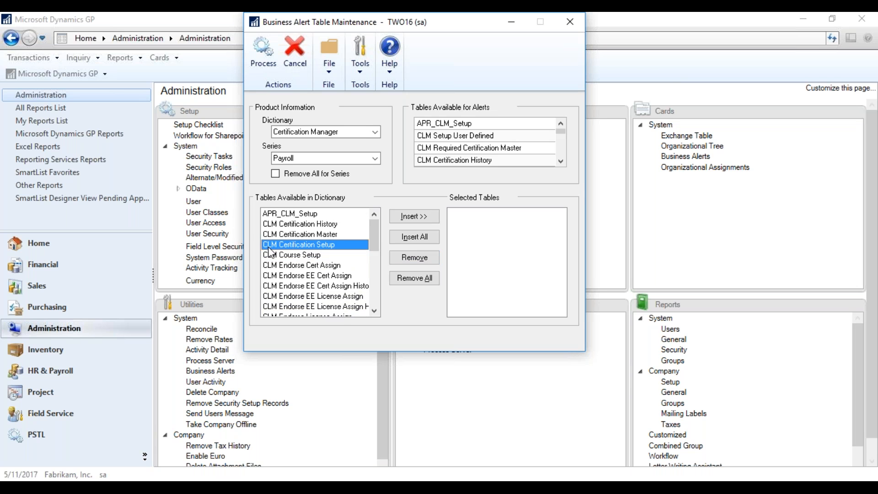
{"action": "left_click", "coordinate": [413, 215]}
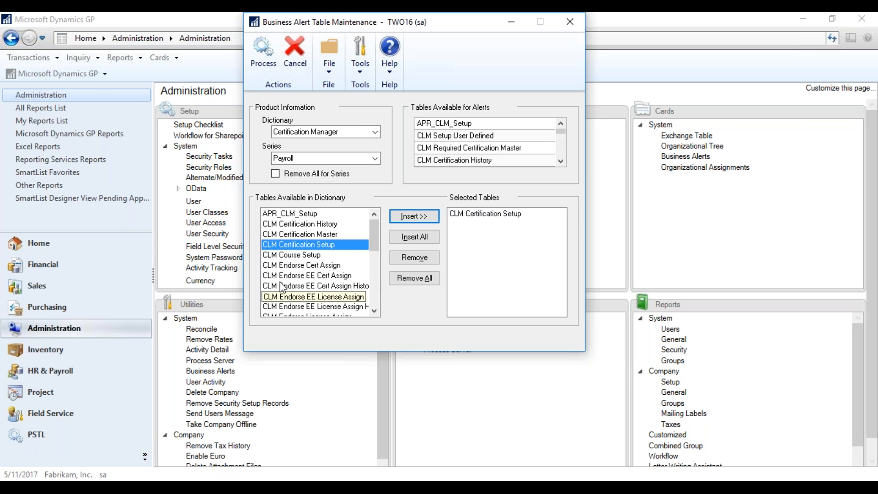
{"action": "left_click_drag", "start_coordinate": [373, 224], "coordinate": [373, 234]}
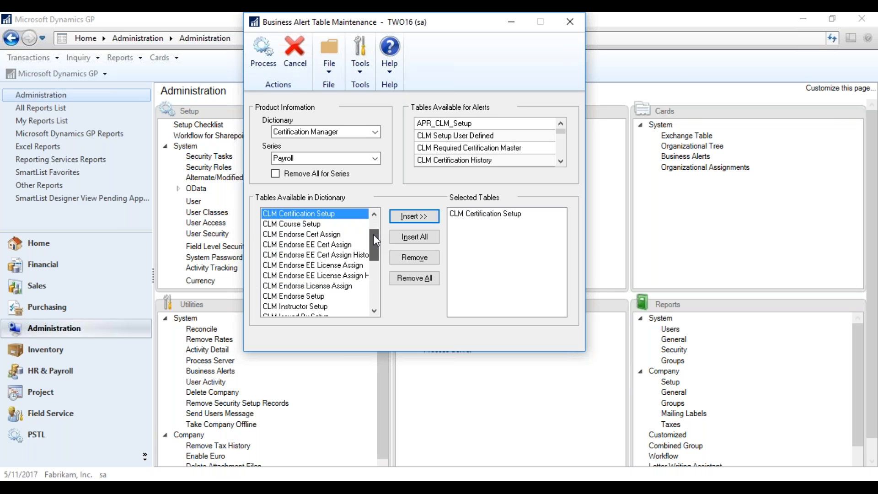
{"action": "left_click_drag", "start_coordinate": [373, 234], "coordinate": [373, 254]}
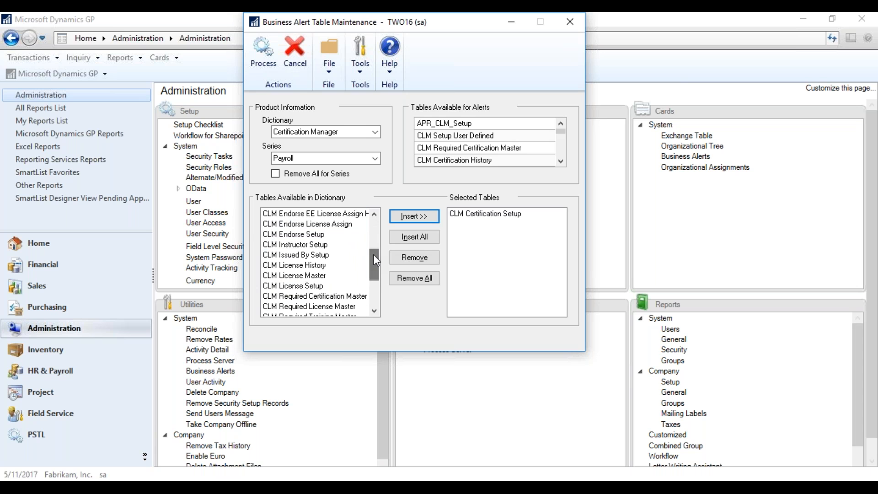
{"action": "left_click", "coordinate": [320, 296]}
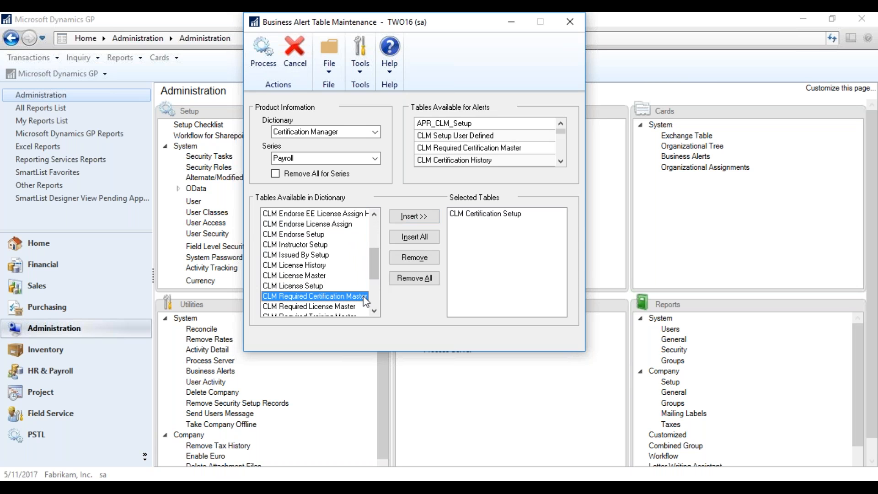
{"action": "left_click", "coordinate": [414, 215]}
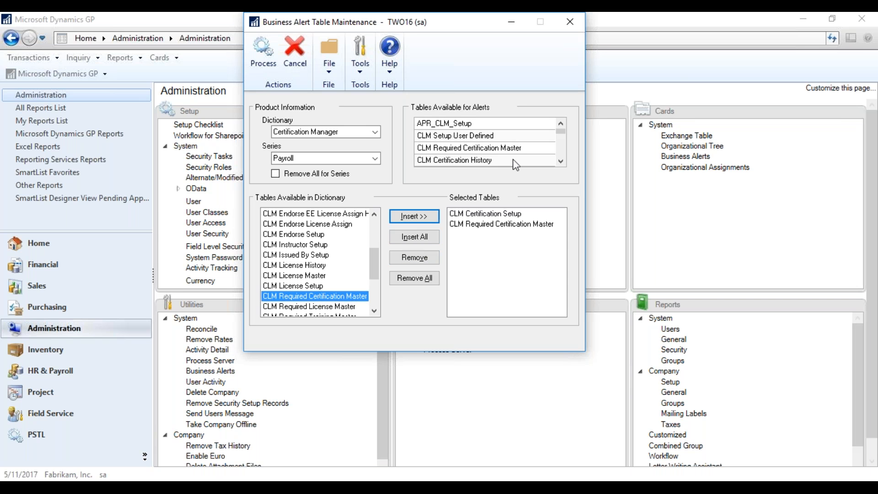
{"action": "left_click", "coordinate": [266, 56]}
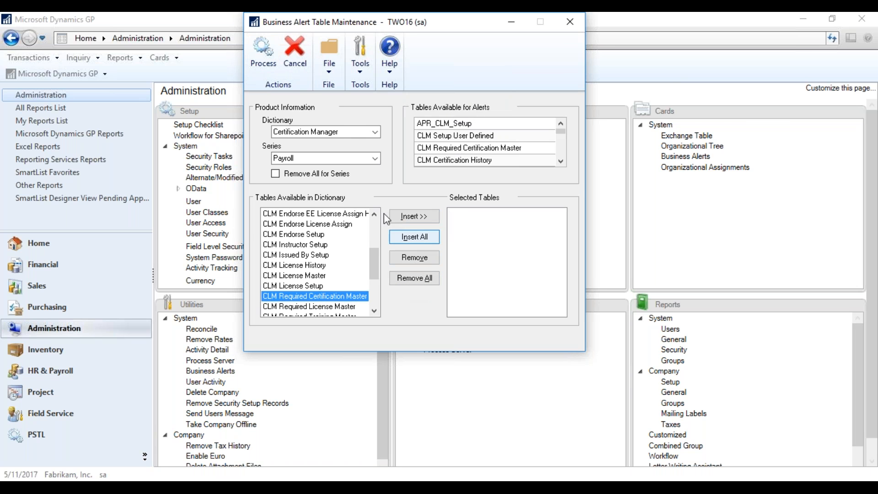
{"action": "left_click", "coordinate": [566, 20]}
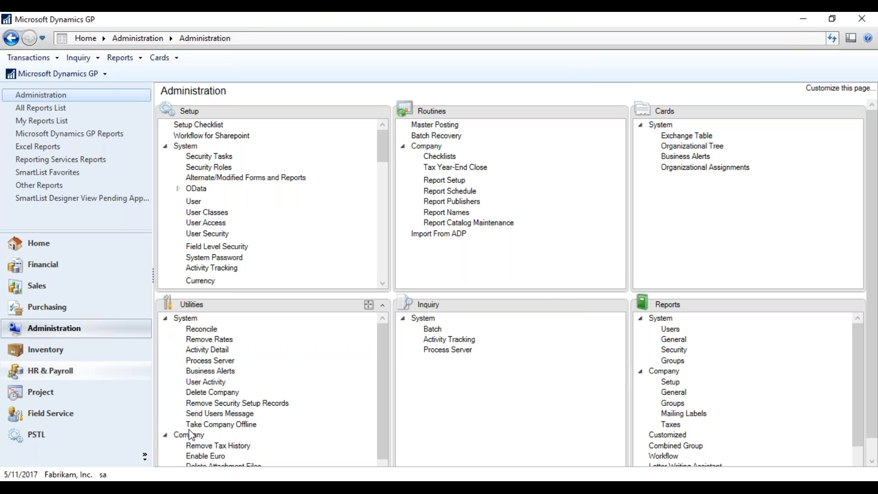
Reopen Business Alert Table Maintenance and glance at the series and dictionary lists.
{"action": "left_click", "coordinate": [211, 370]}
{"action": "left_click", "coordinate": [391, 269]}
{"action": "left_click", "coordinate": [391, 272]}
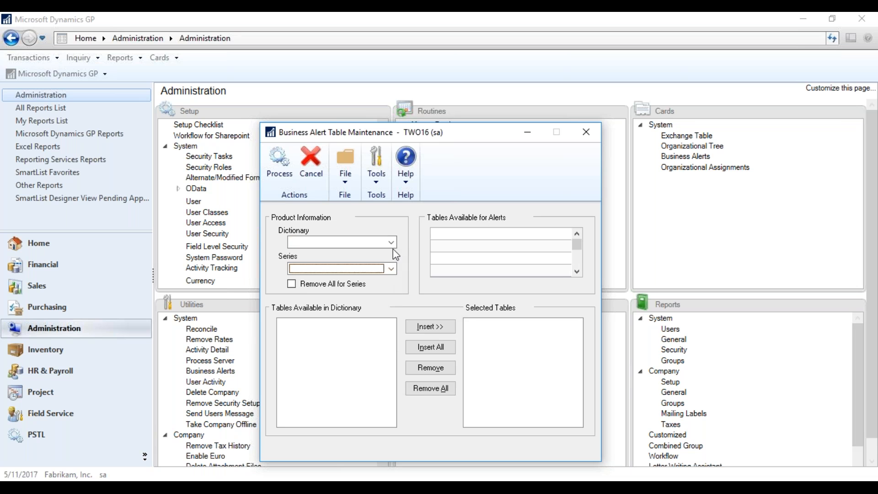
{"action": "left_click", "coordinate": [391, 243]}
{"action": "left_click", "coordinate": [393, 245]}
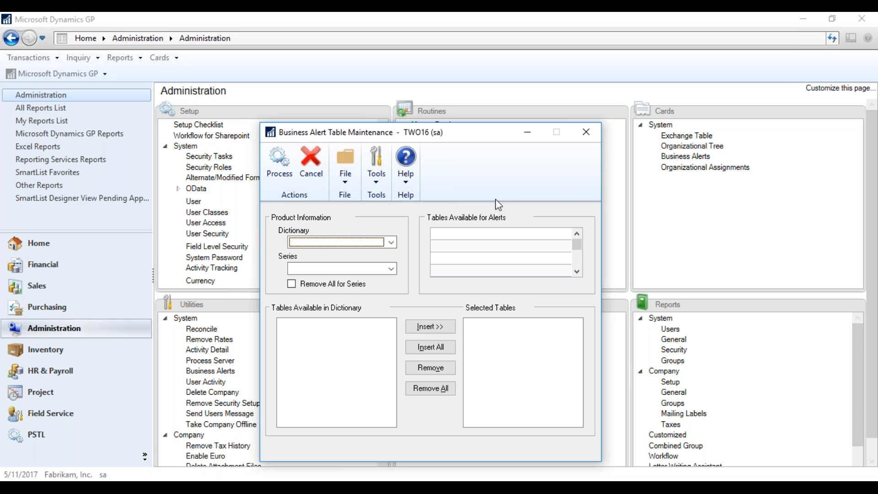
Close the table maintenance window and show PowerPoint slide 9, Notifications.
{"action": "left_click", "coordinate": [596, 133]}
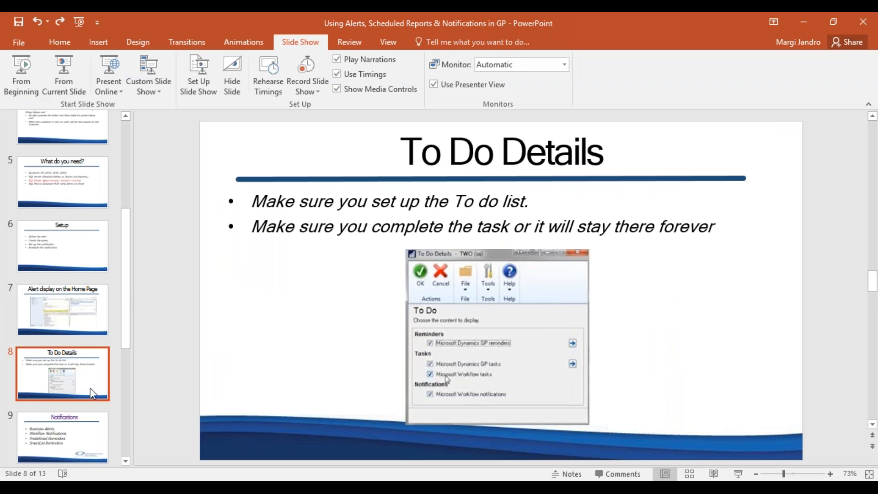
{"action": "left_click", "coordinate": [58, 429]}
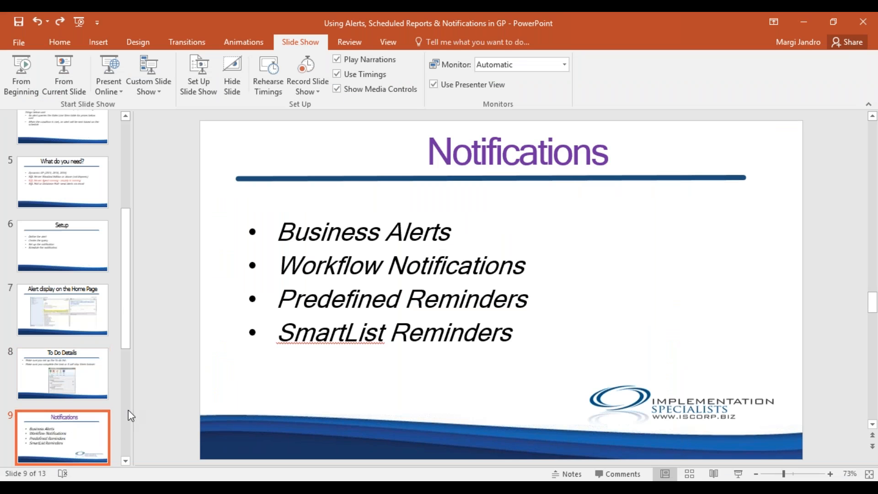
{"action": "left_click", "coordinate": [861, 22]}
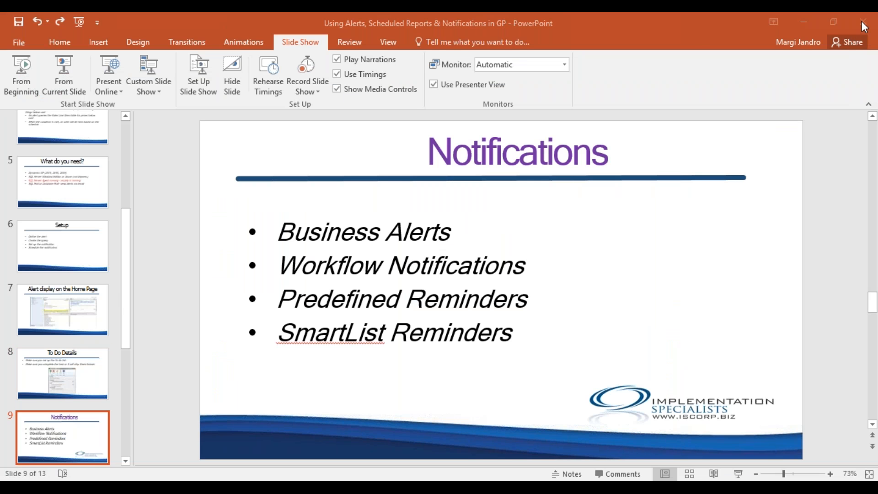
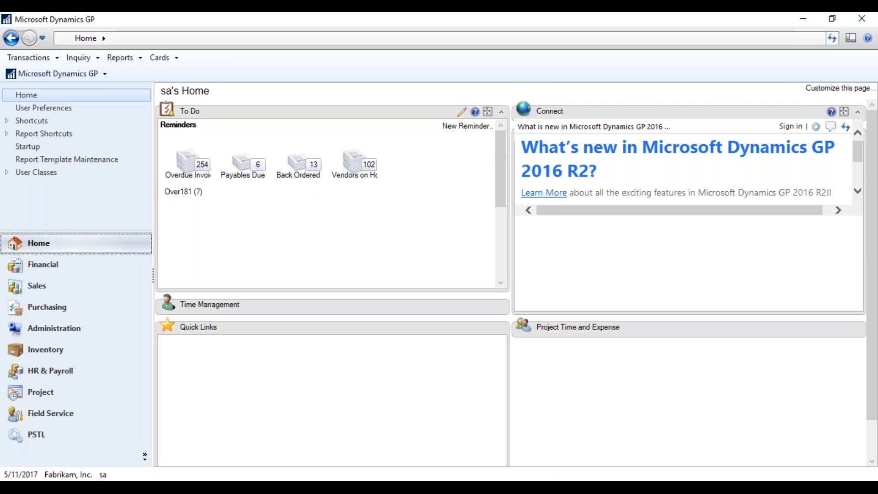
In Reminder Preferences, remind about Recurring Receivables Batches 10 days and Collection Tasks Due 11 days ahead.
{"action": "left_click", "coordinate": [474, 126]}
{"action": "left_click_drag", "start_coordinate": [418, 98], "coordinate": [495, 27]}
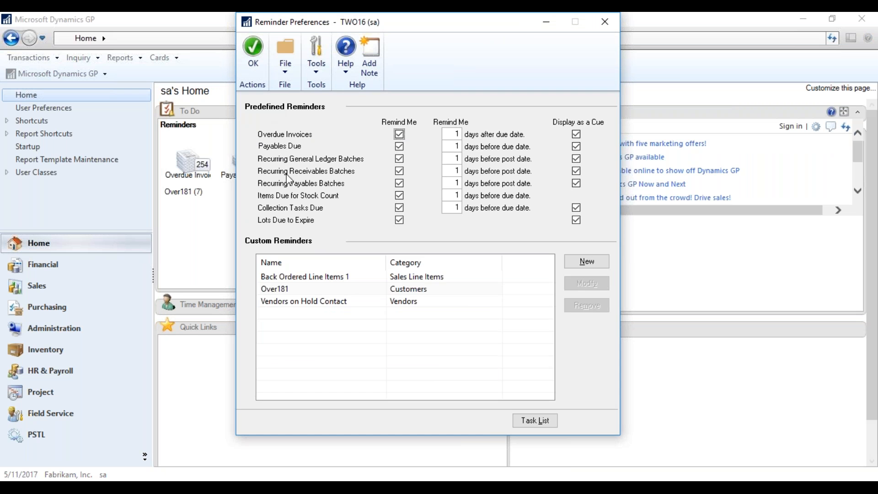
{"action": "left_click", "coordinate": [399, 134]}
{"action": "left_click", "coordinate": [399, 146]}
{"action": "left_click", "coordinate": [399, 158]}
{"action": "left_click", "coordinate": [399, 147]}
{"action": "left_click", "coordinate": [399, 134]}
{"action": "left_click", "coordinate": [451, 171]}
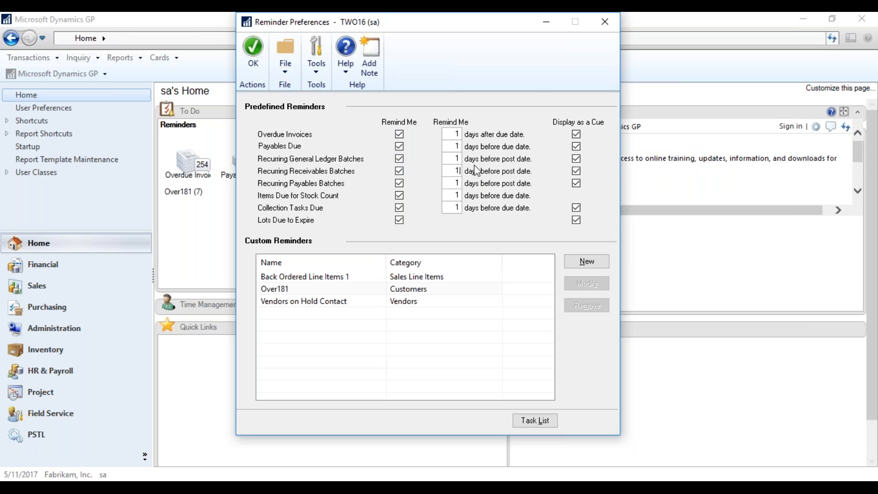
{"action": "left_click", "coordinate": [450, 207]}
{"action": "type", "text": "11"}
Set every predefined reminder to display as a cue, then start a new custom reminder.
{"action": "left_click", "coordinate": [575, 134]}
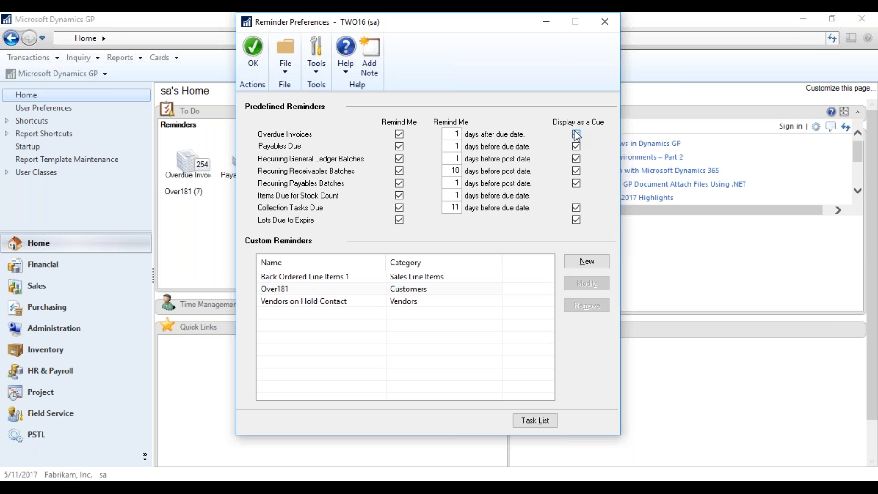
{"action": "left_click", "coordinate": [576, 145]}
{"action": "left_click", "coordinate": [577, 159]}
{"action": "left_click", "coordinate": [576, 208]}
{"action": "left_click", "coordinate": [580, 222]}
{"action": "left_click", "coordinate": [576, 172]}
{"action": "left_click", "coordinate": [576, 134]}
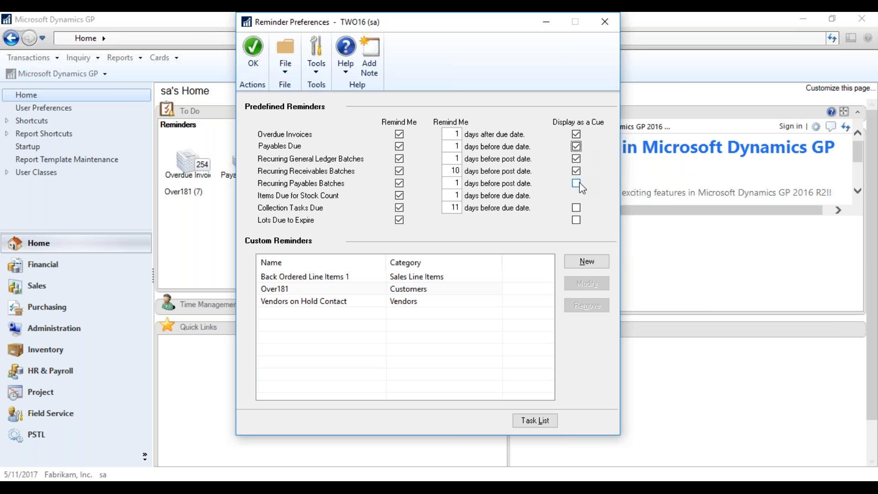
{"action": "left_click", "coordinate": [576, 208]}
{"action": "left_click", "coordinate": [577, 220]}
{"action": "left_click", "coordinate": [587, 260]}
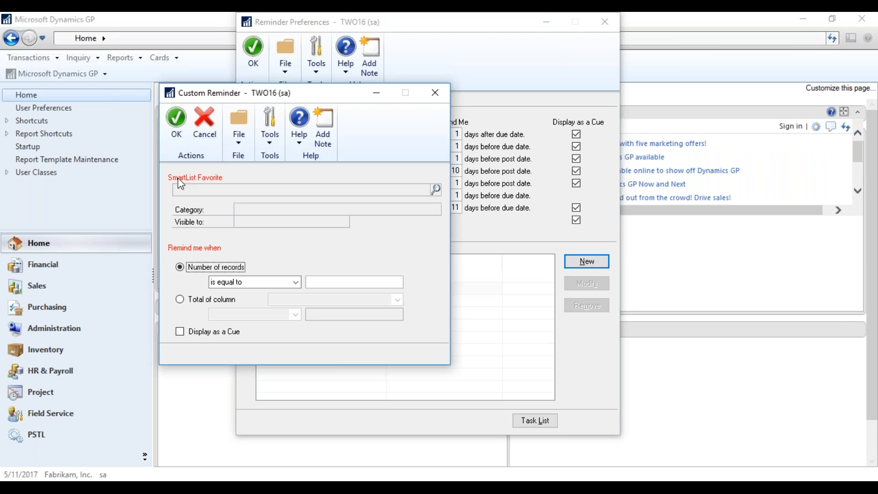
Base the custom reminder on the History Payroll Journal* favorite, trying a column-total condition first.
{"action": "left_click", "coordinate": [436, 189]}
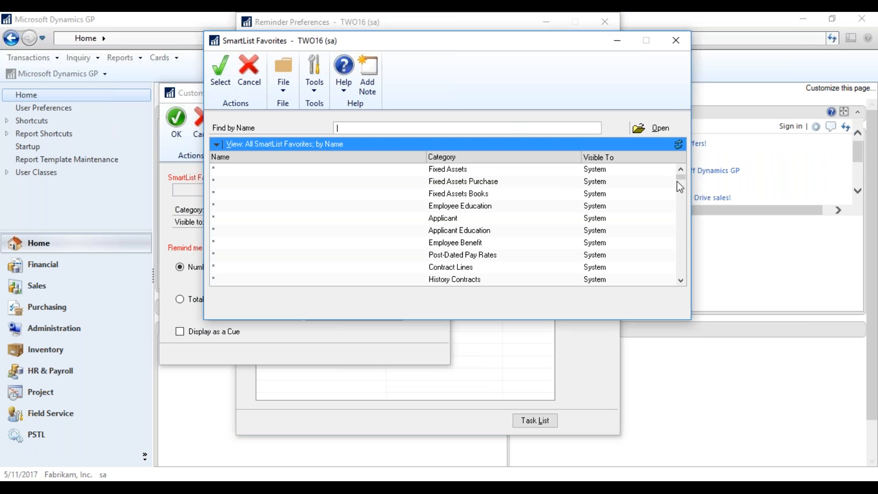
{"action": "left_click_drag", "start_coordinate": [679, 180], "coordinate": [682, 230]}
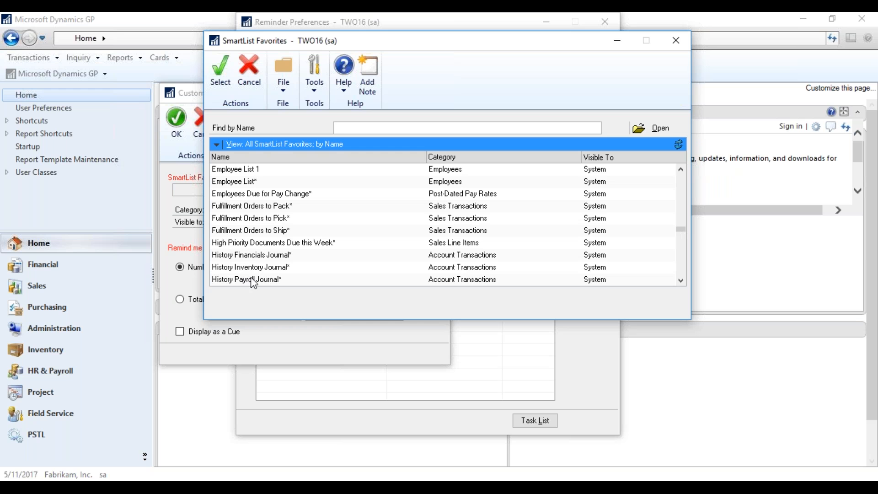
{"action": "double_click", "coordinate": [251, 280]}
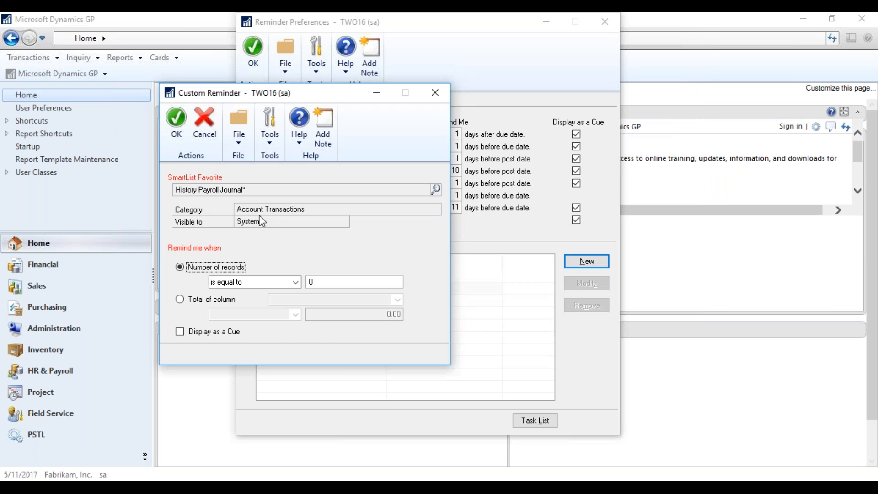
{"action": "left_click", "coordinate": [181, 300]}
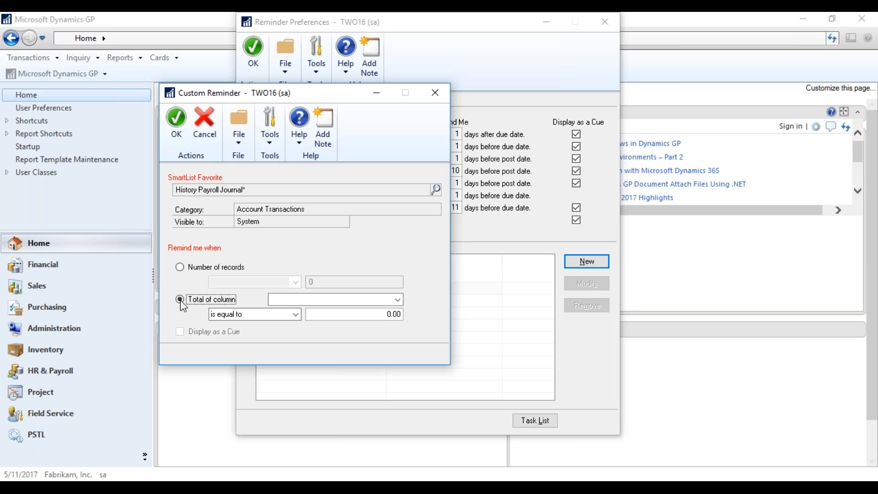
{"action": "left_click", "coordinate": [397, 299]}
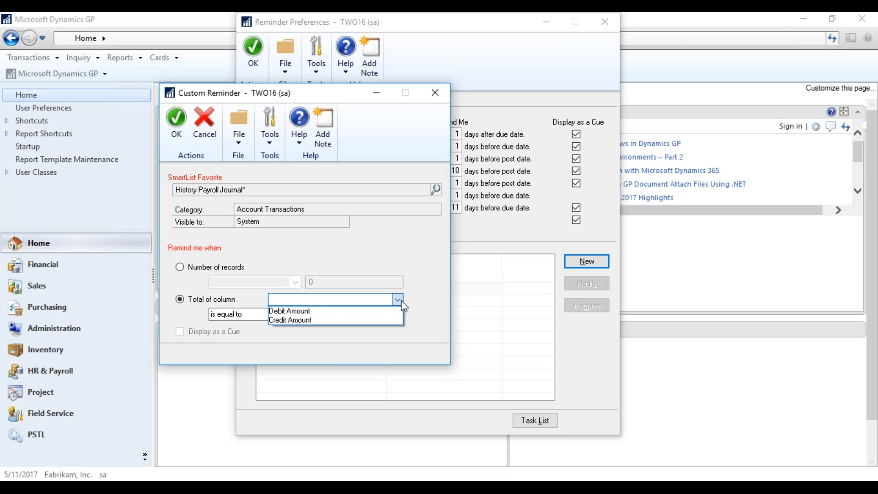
{"action": "left_click", "coordinate": [398, 300]}
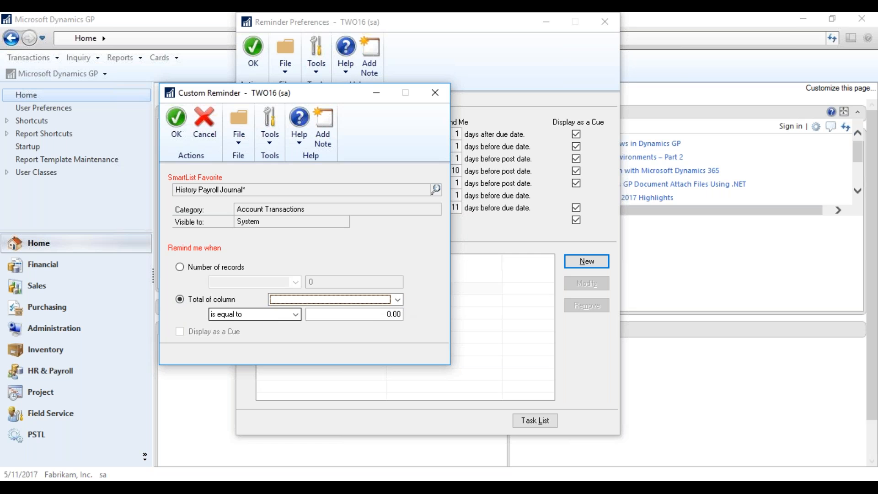
{"action": "left_click", "coordinate": [295, 314]}
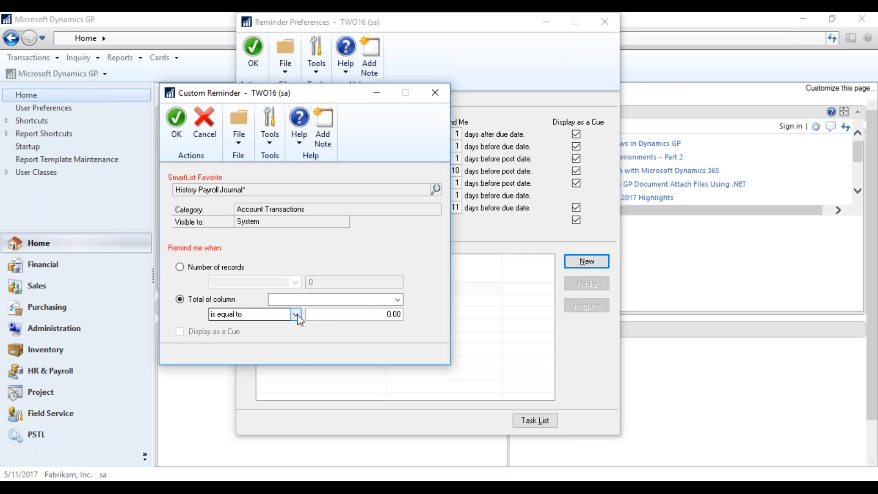
{"action": "left_click", "coordinate": [279, 353]}
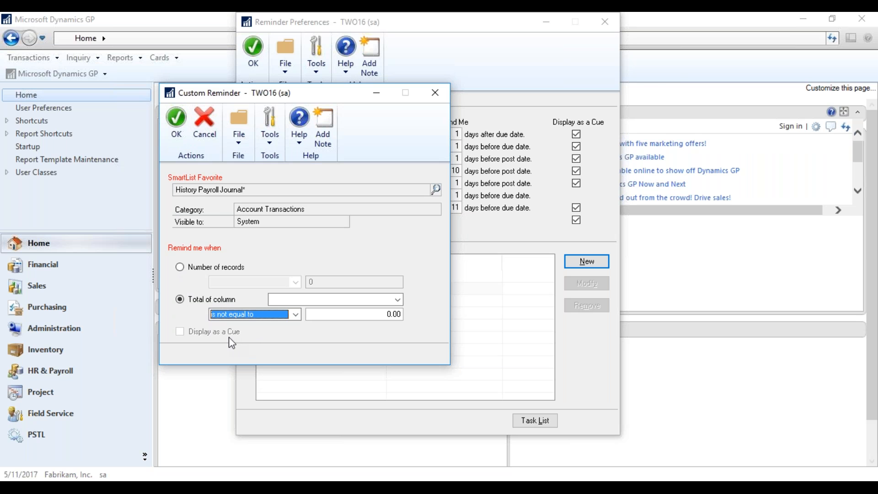
Trigger the reminder when the number of records is not equal to 0, shown as a cue, and save it.
{"action": "left_click", "coordinate": [182, 267]}
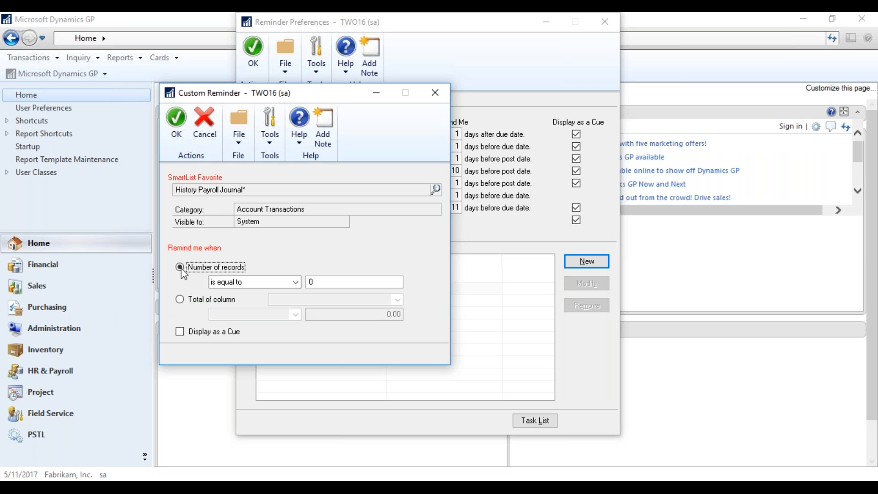
{"action": "left_click", "coordinate": [292, 282]}
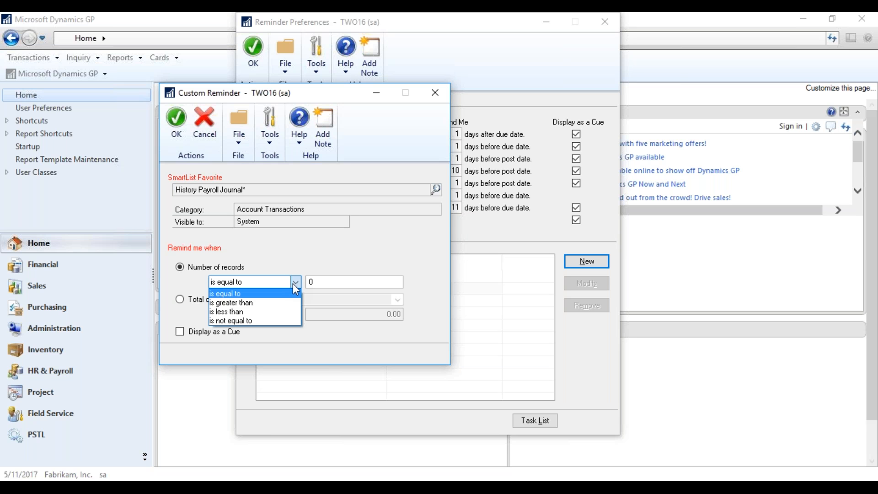
{"action": "left_click", "coordinate": [265, 320]}
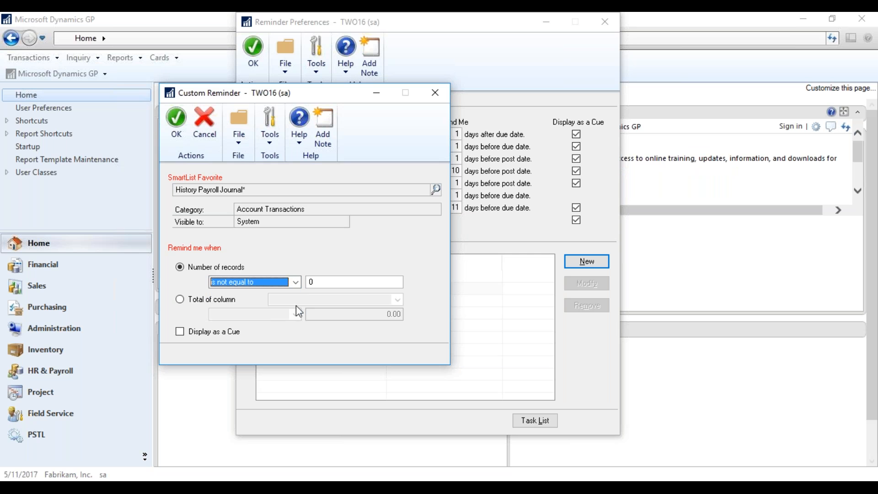
{"action": "key", "text": "Tab"}
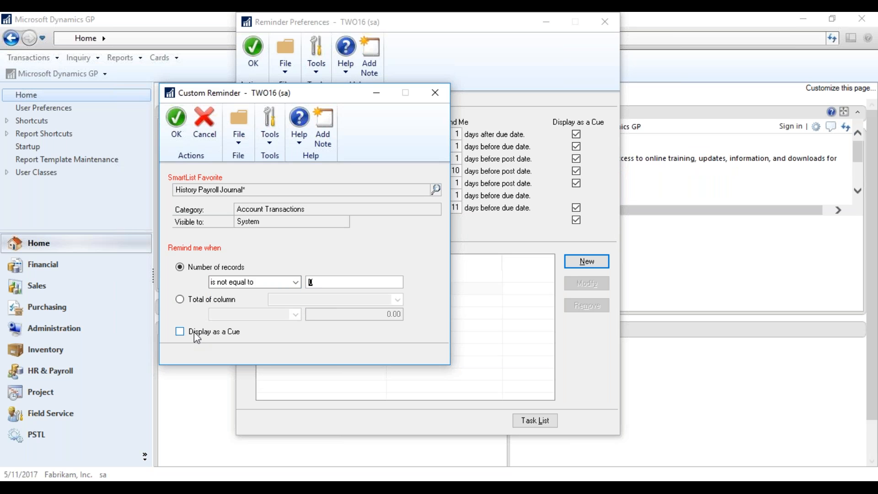
{"action": "left_click", "coordinate": [179, 333]}
{"action": "left_click", "coordinate": [170, 121]}
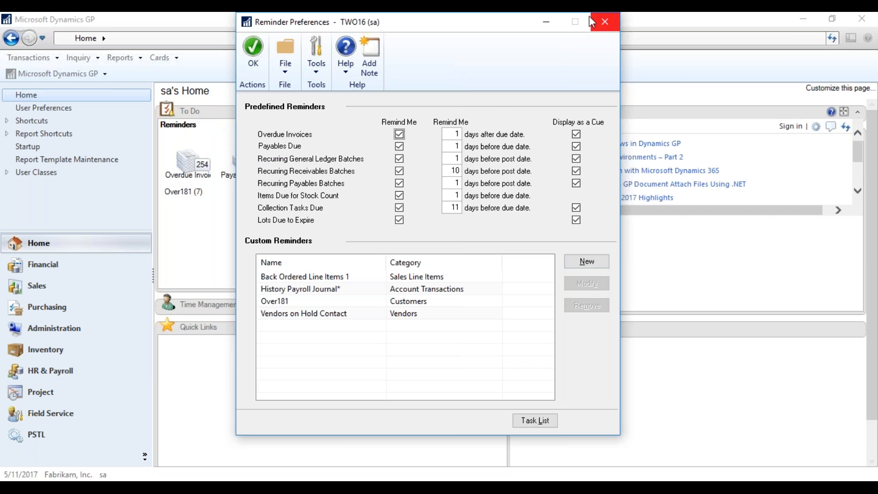
Close Reminder Preferences and refresh the Home page To Do reminders.
{"action": "left_click", "coordinate": [243, 45]}
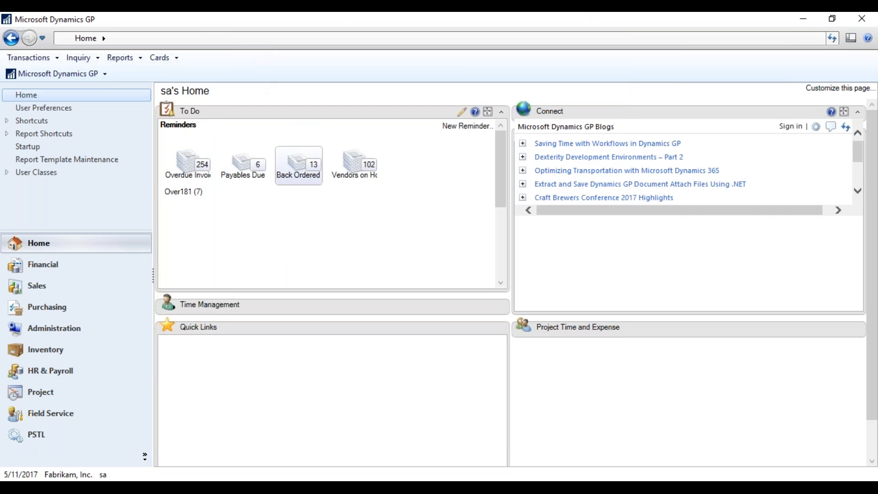
{"action": "left_click", "coordinate": [832, 38]}
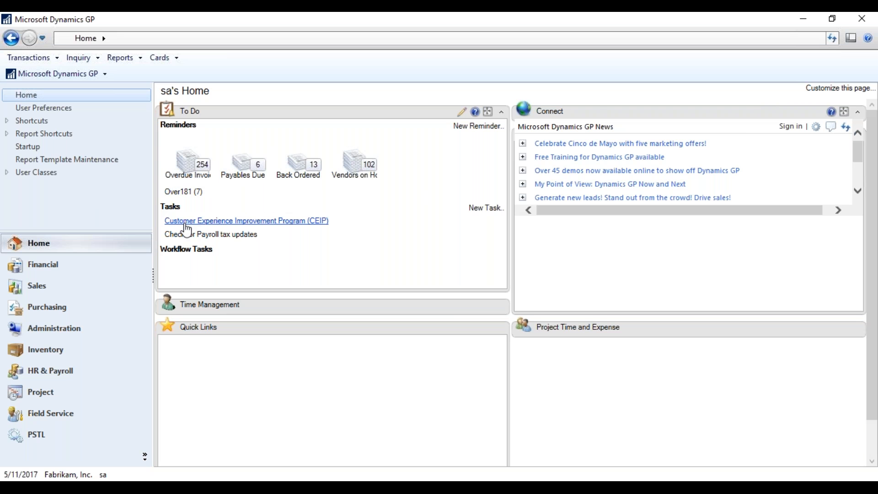
In the Task List, mark the 5/11/2017 Check for Payroll tax updates task completed and open it.
{"action": "left_click", "coordinate": [484, 208]}
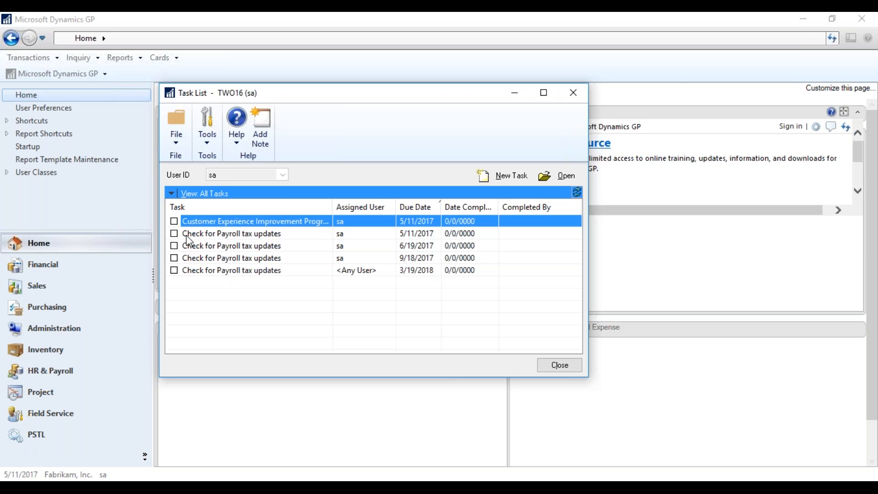
{"action": "left_click", "coordinate": [186, 234]}
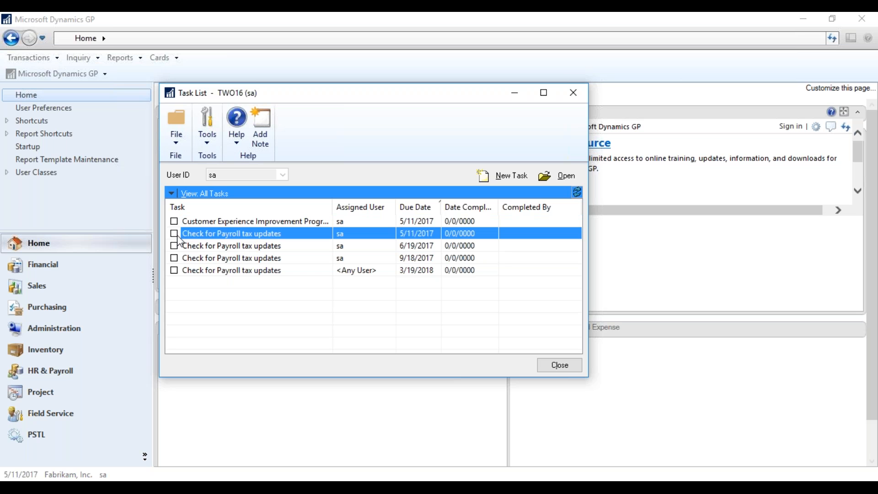
{"action": "left_click", "coordinate": [173, 234]}
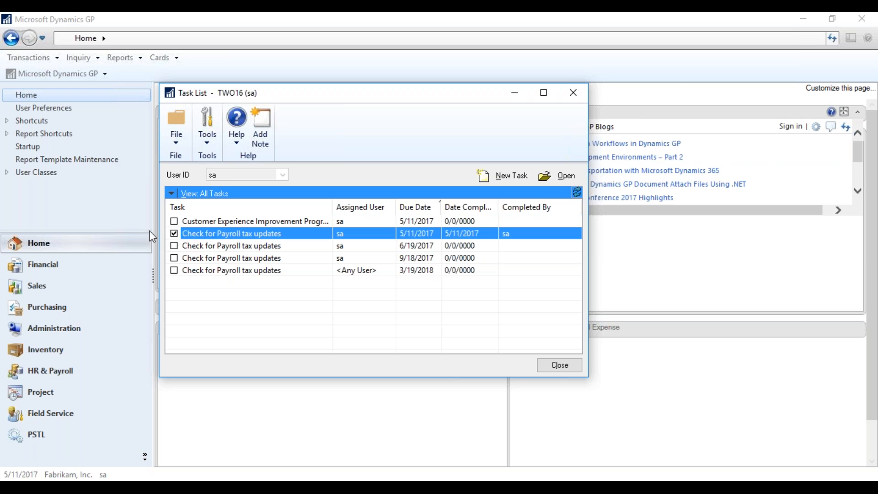
{"action": "left_click", "coordinate": [555, 180]}
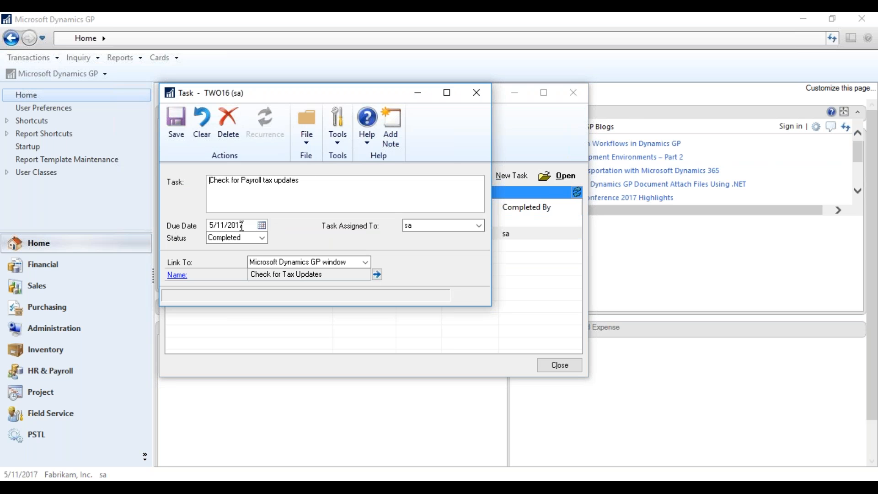
Set the payroll task to Pending, assigned to the current user, linked to a Dynamics GP window.
{"action": "left_click", "coordinate": [262, 238]}
{"action": "left_click", "coordinate": [245, 258]}
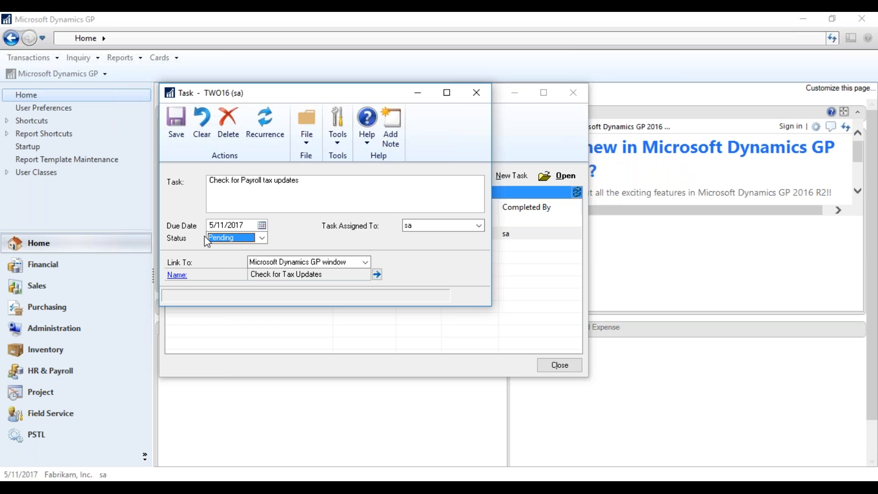
{"action": "left_click", "coordinate": [478, 226]}
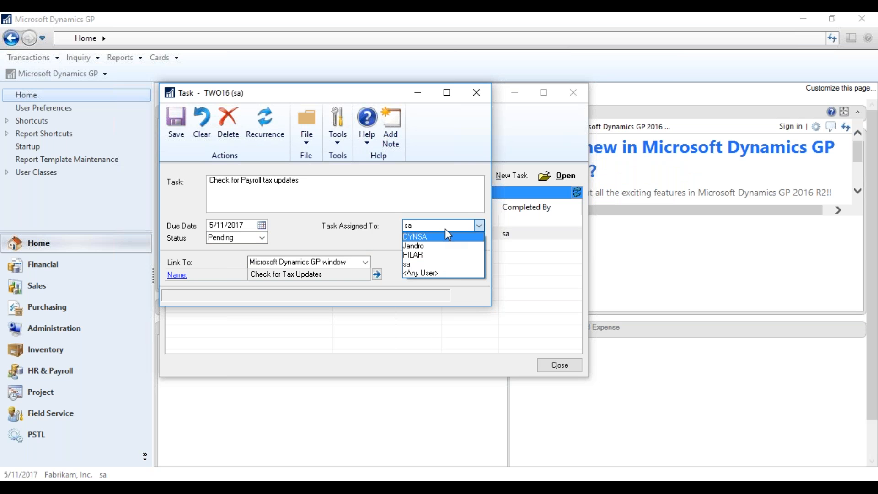
{"action": "left_click", "coordinate": [439, 264]}
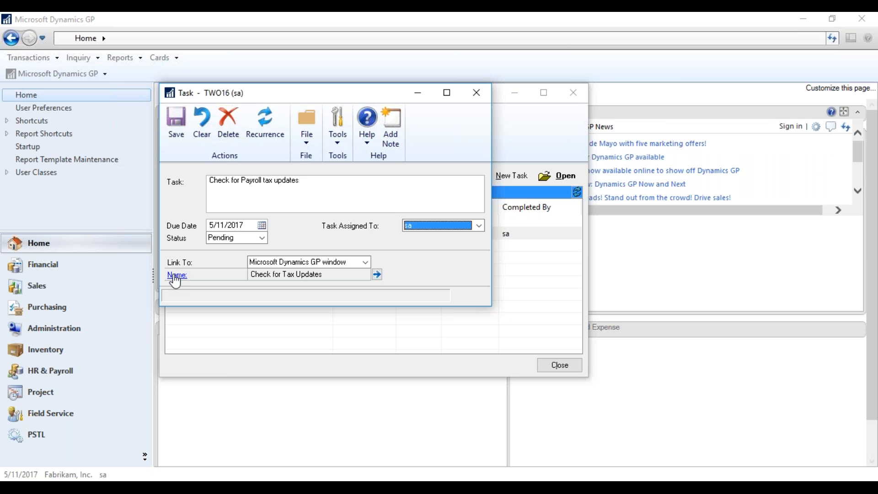
{"action": "left_click", "coordinate": [365, 262]}
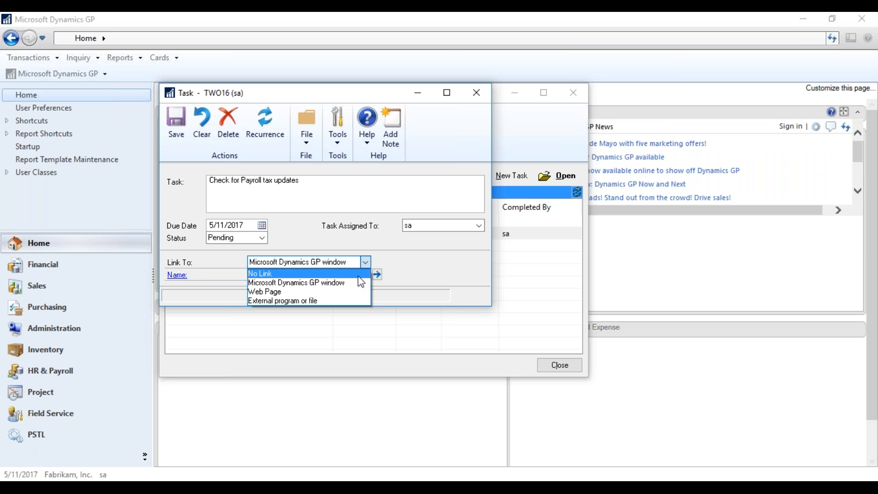
{"action": "left_click", "coordinate": [357, 282]}
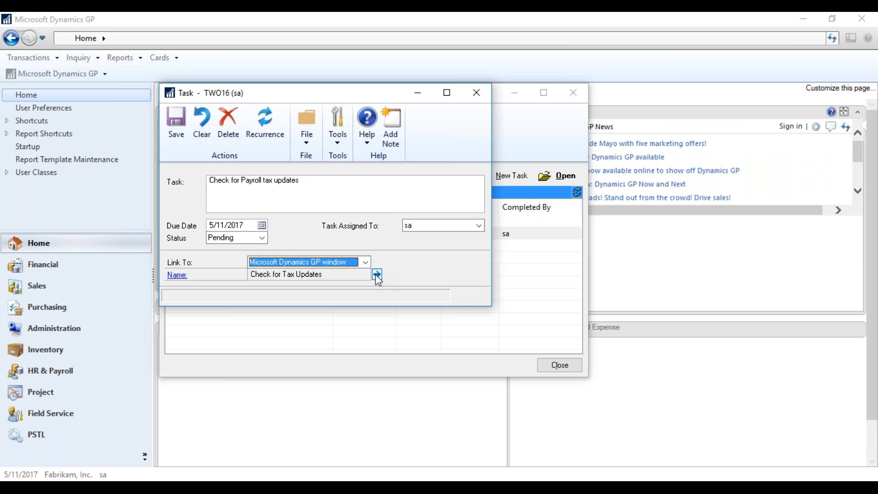
Link the task to the Check for Tax Updates window, save it, and close the Task List.
{"action": "left_click", "coordinate": [377, 273]}
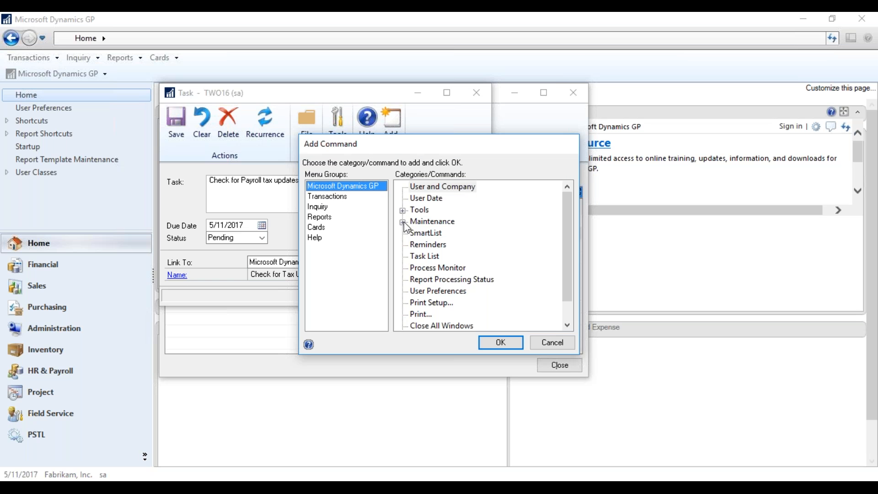
{"action": "left_click", "coordinate": [403, 222]}
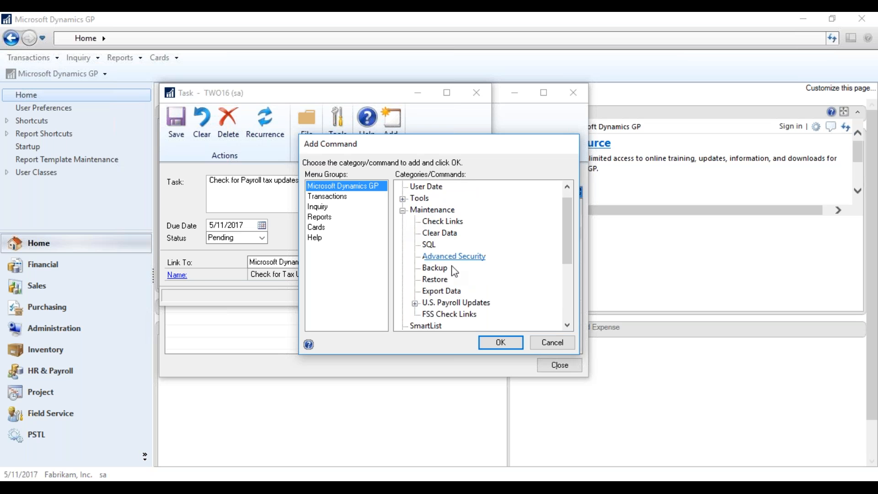
{"action": "left_click", "coordinate": [414, 303]}
{"action": "left_click", "coordinate": [472, 314]}
{"action": "left_click", "coordinate": [491, 346]}
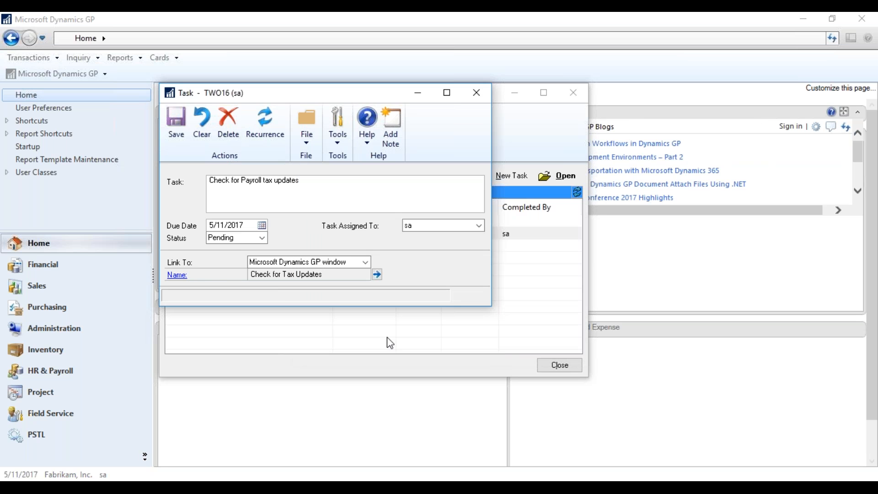
{"action": "left_click", "coordinate": [174, 125]}
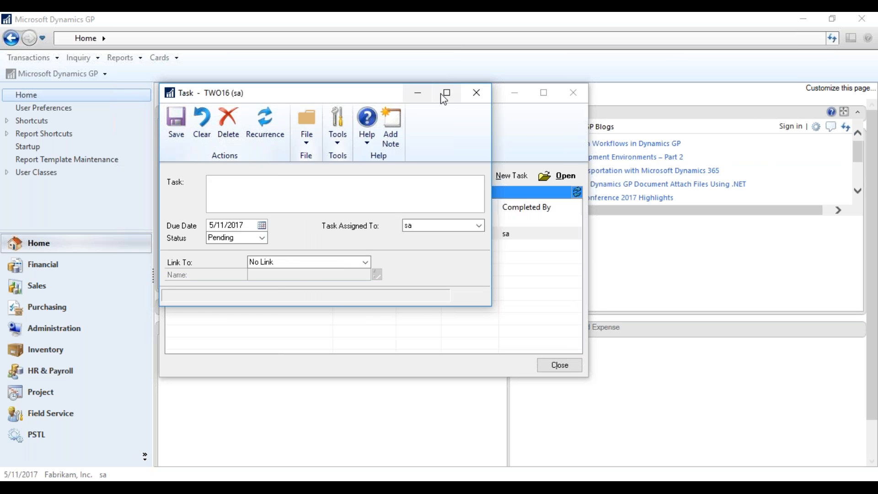
{"action": "left_click", "coordinate": [476, 92]}
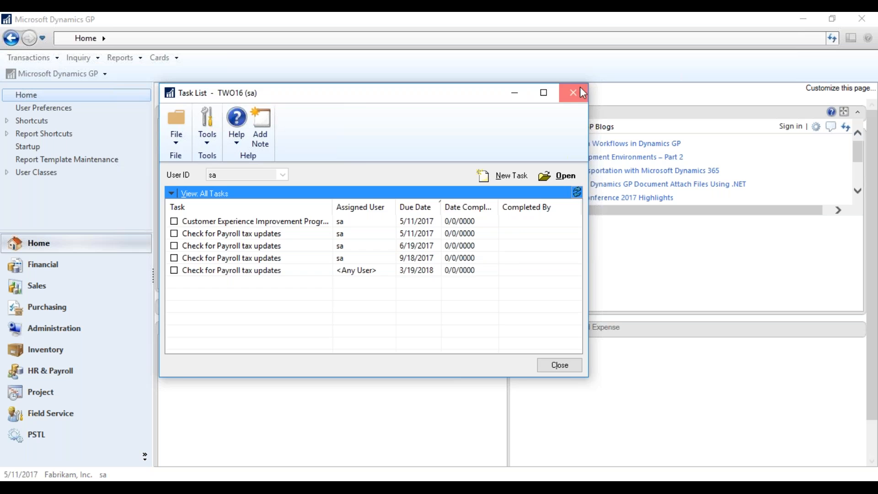
{"action": "left_click", "coordinate": [573, 92]}
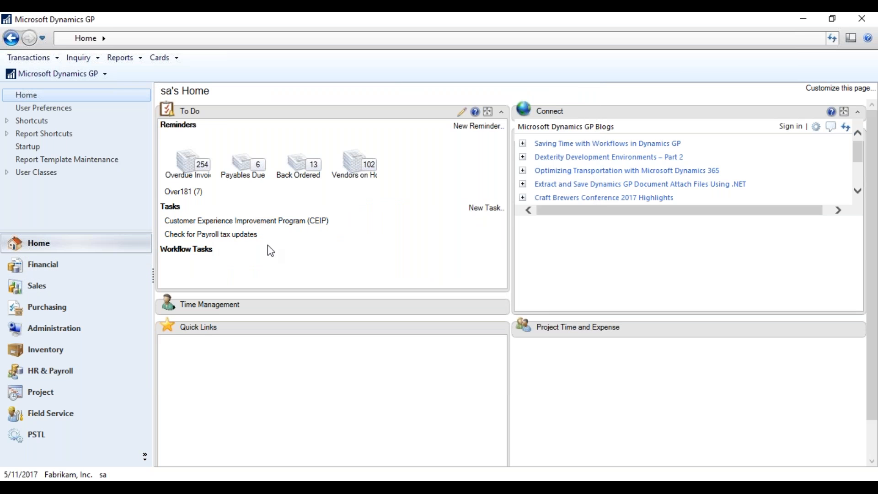
{"action": "left_click", "coordinate": [180, 236]}
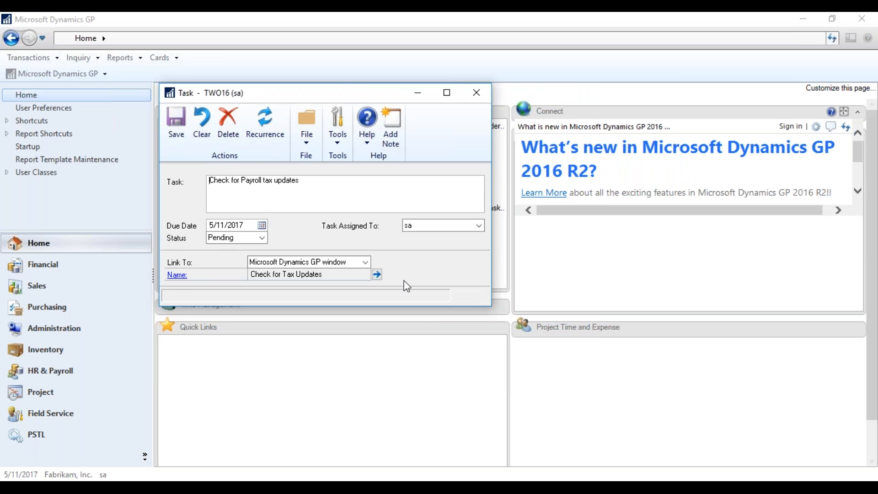
{"action": "left_click", "coordinate": [178, 276]}
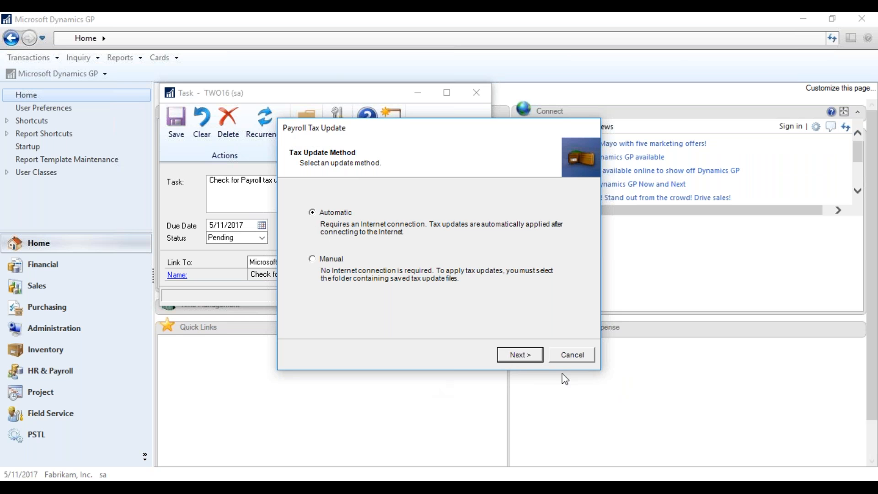
{"action": "left_click", "coordinate": [522, 357]}
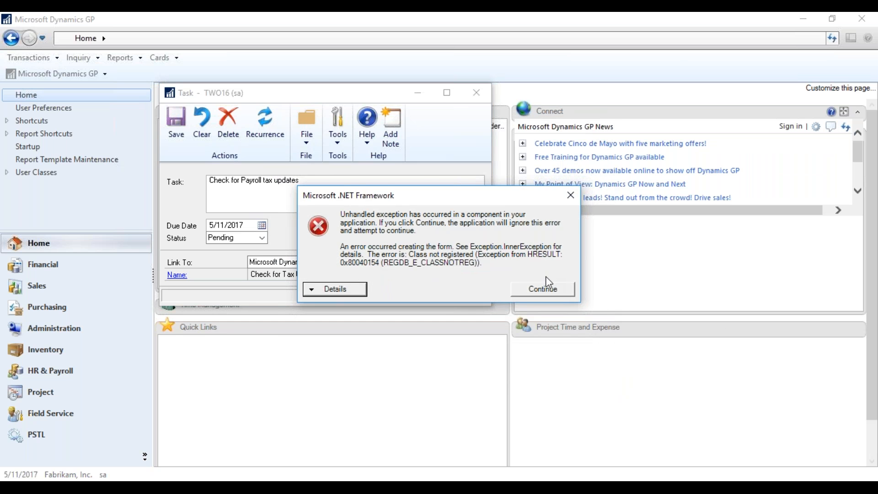
{"action": "left_click", "coordinate": [547, 289]}
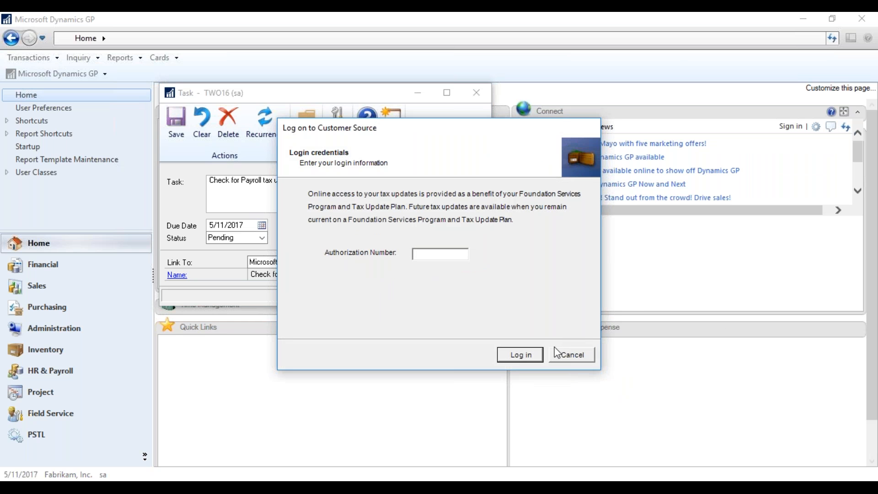
{"action": "left_click", "coordinate": [333, 289]}
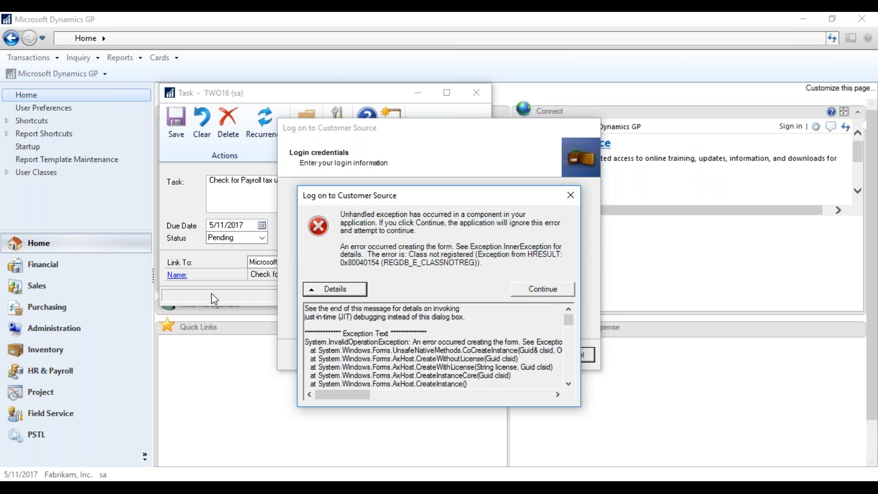
{"action": "left_click", "coordinate": [571, 195]}
{"action": "left_click", "coordinate": [571, 355]}
{"action": "left_click", "coordinate": [551, 289]}
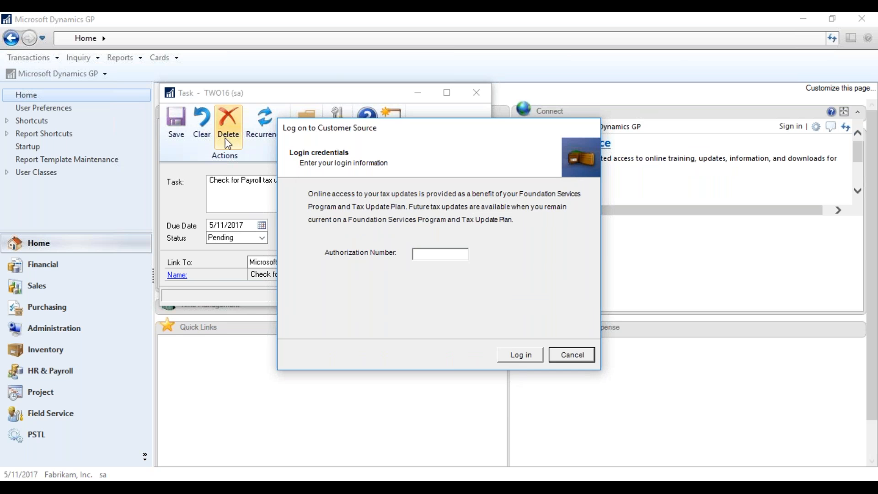
{"action": "left_click", "coordinate": [206, 275]}
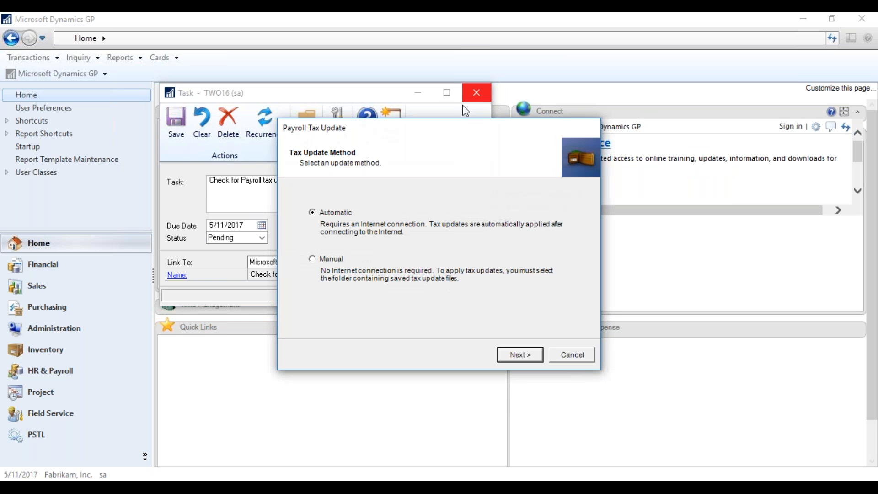
{"action": "left_click", "coordinate": [590, 355]}
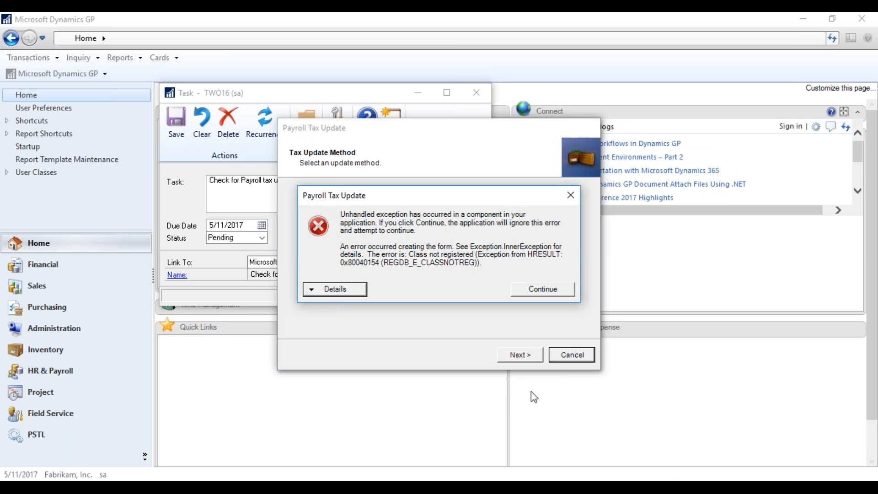
{"action": "right_click", "coordinate": [571, 488]}
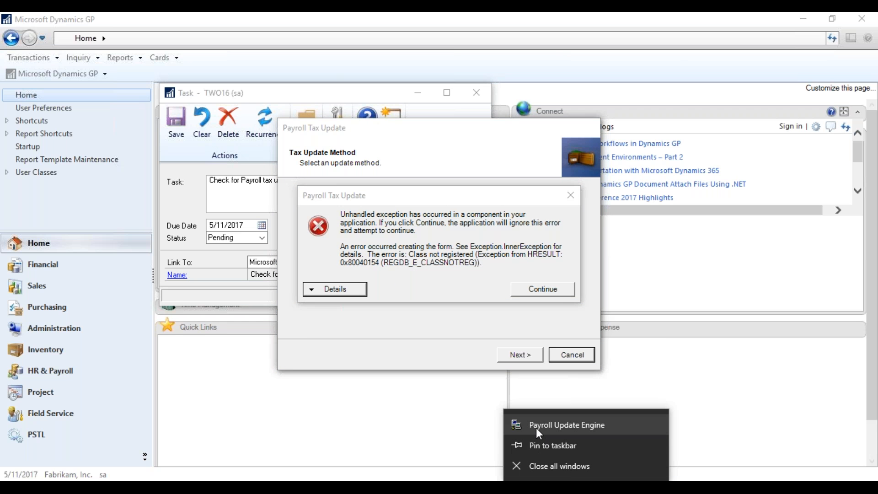
{"action": "left_click", "coordinate": [535, 426]}
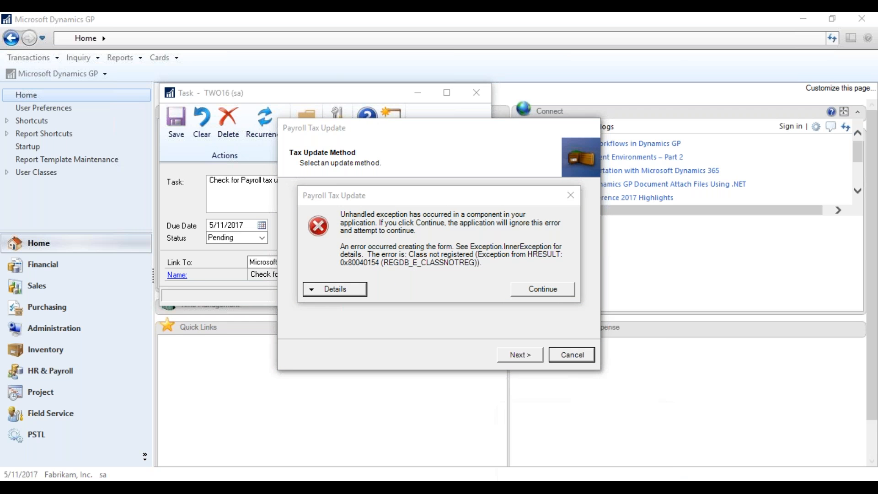
{"action": "right_click", "coordinate": [583, 480]}
{"action": "right_click", "coordinate": [547, 423]}
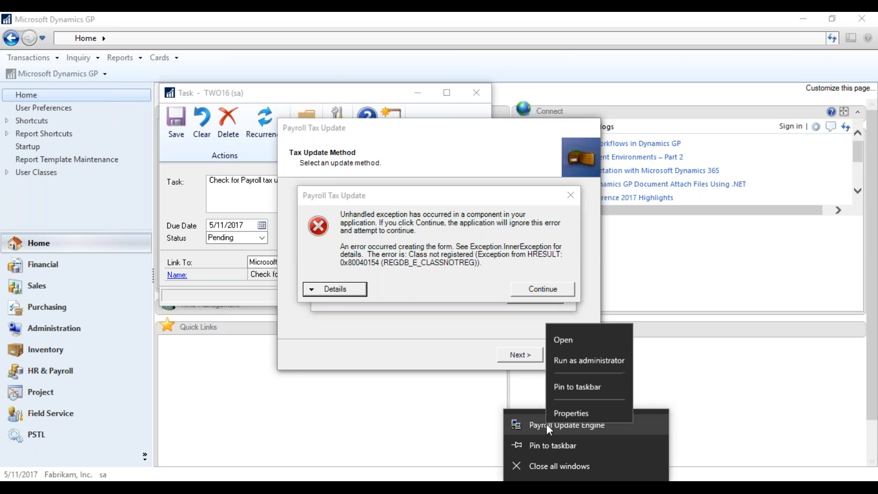
{"action": "left_click", "coordinate": [575, 406]}
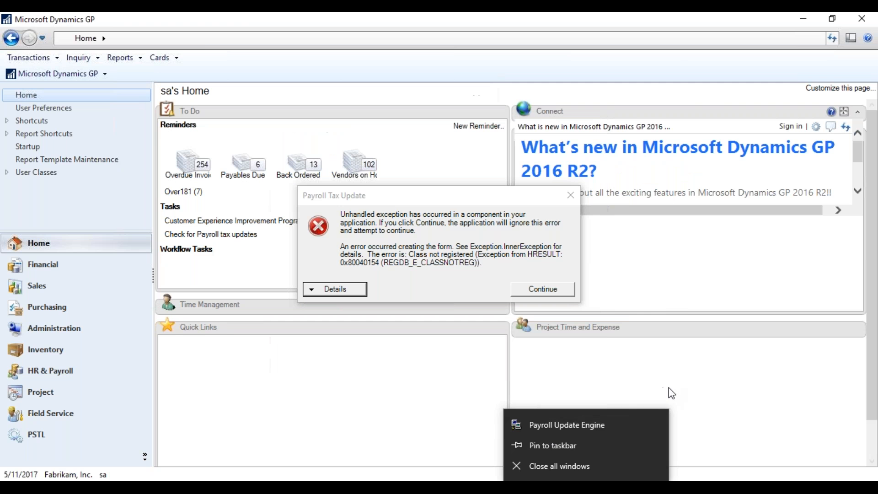
{"action": "right_click", "coordinate": [584, 485]}
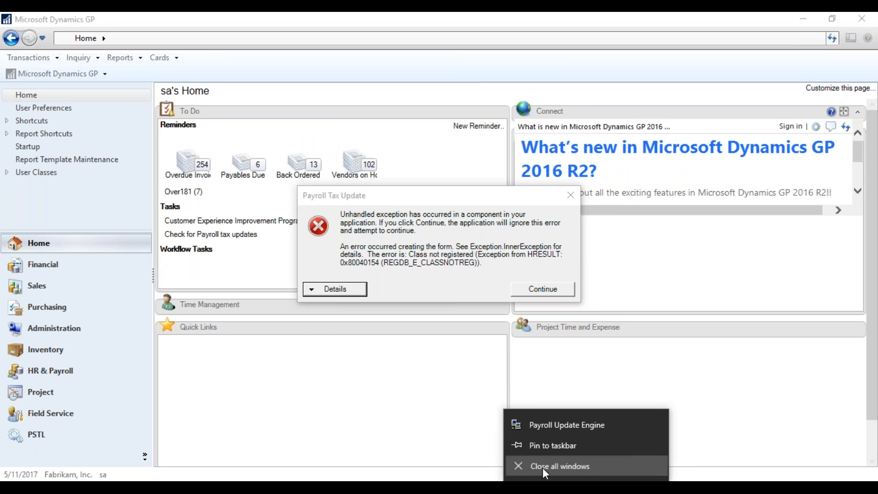
{"action": "left_click", "coordinate": [542, 464]}
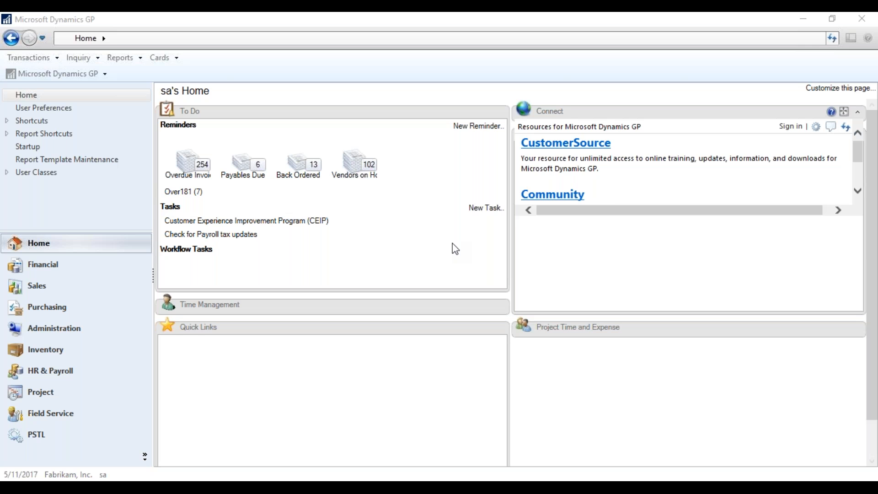
{"action": "left_click", "coordinate": [17, 78]}
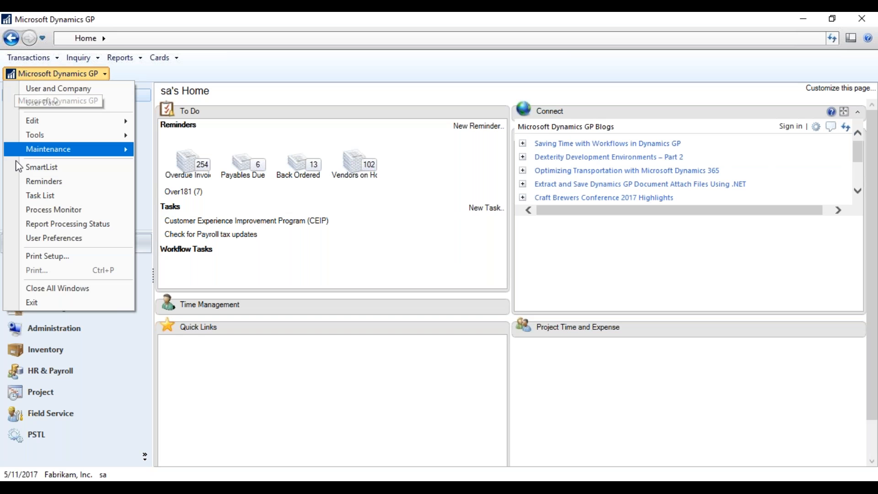
Open the full Vendors SmartList under Purchasing and start saving it as the favorite 'Test Smartlist'.
{"action": "left_click", "coordinate": [37, 168]}
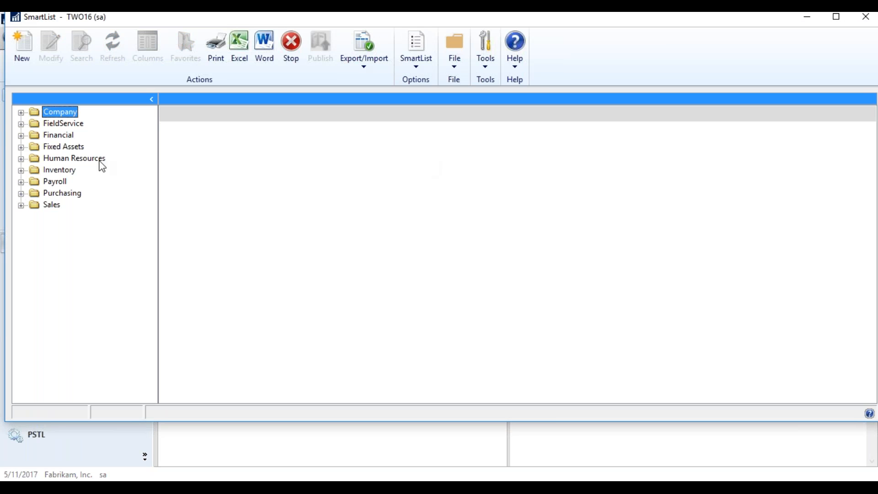
{"action": "left_click", "coordinate": [20, 194]}
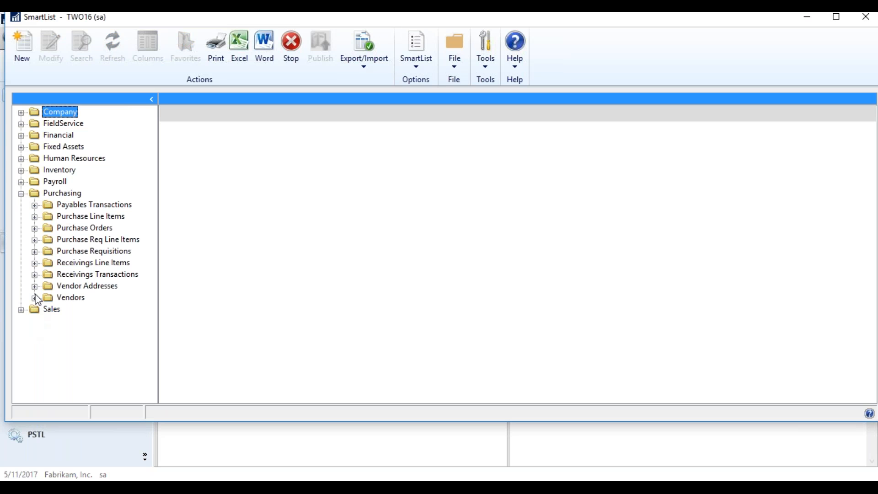
{"action": "left_click", "coordinate": [35, 298]}
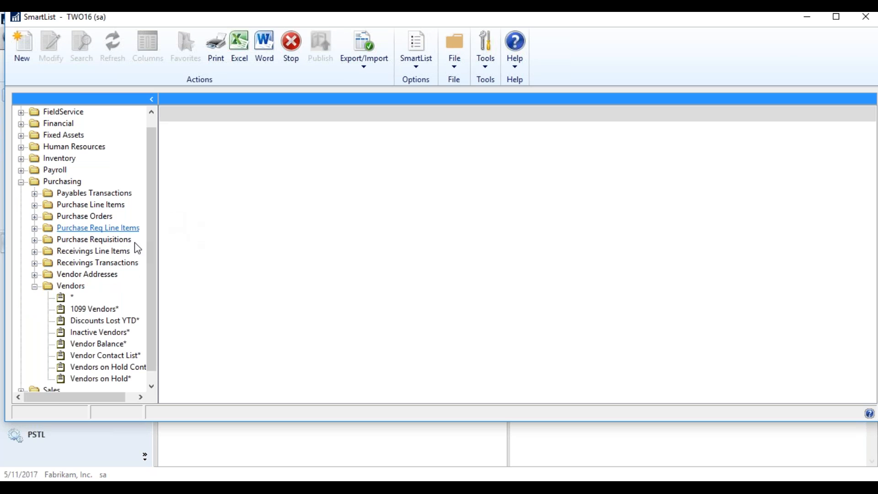
{"action": "left_click", "coordinate": [72, 298]}
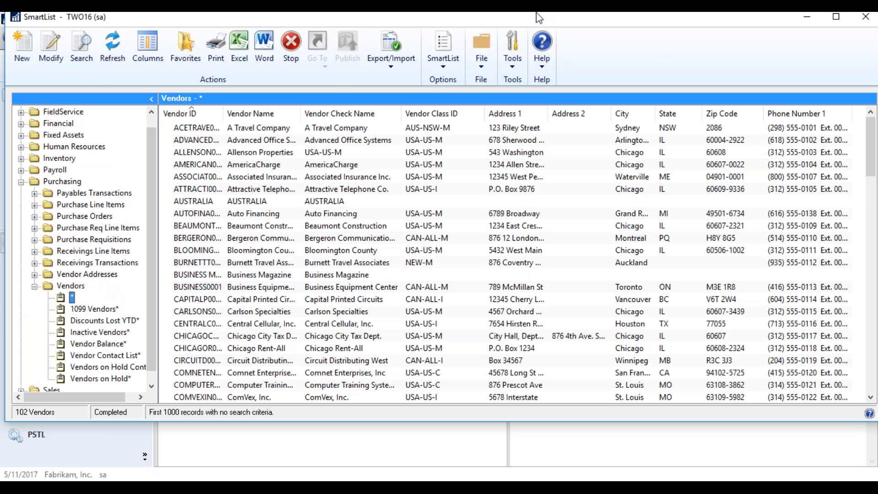
{"action": "left_click", "coordinate": [191, 41]}
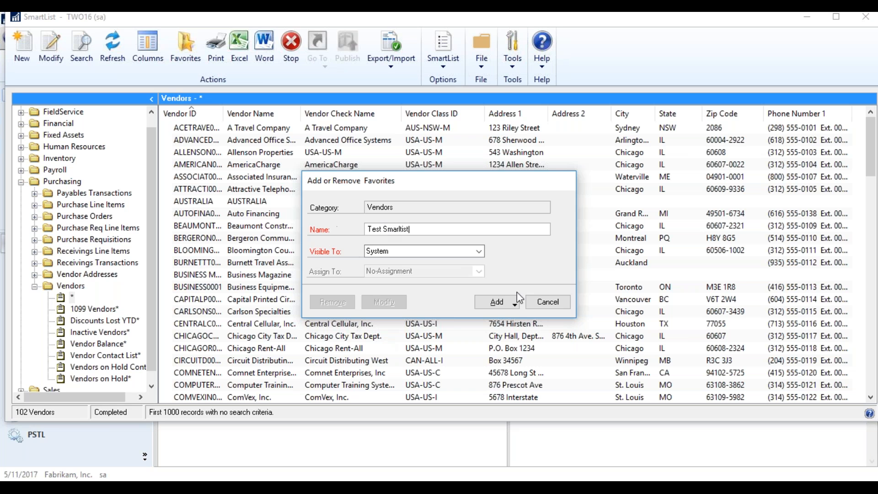
Add the Test Smartlist favorite with a reminder and start a column-total condition.
{"action": "left_click", "coordinate": [501, 304]}
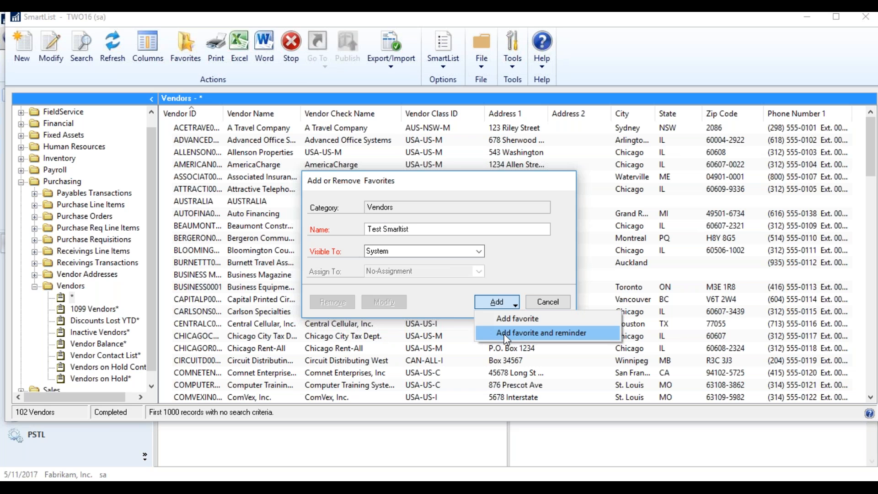
{"action": "left_click", "coordinate": [506, 337]}
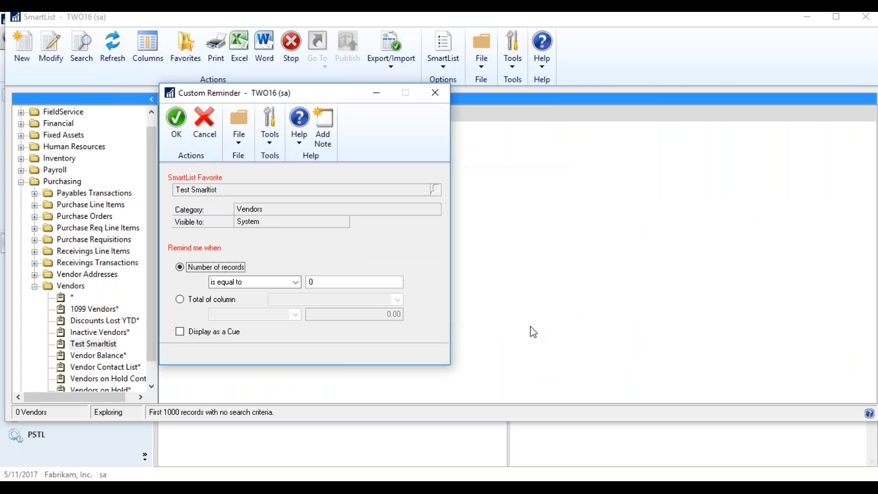
{"action": "left_click_drag", "start_coordinate": [314, 96], "coordinate": [468, 28]}
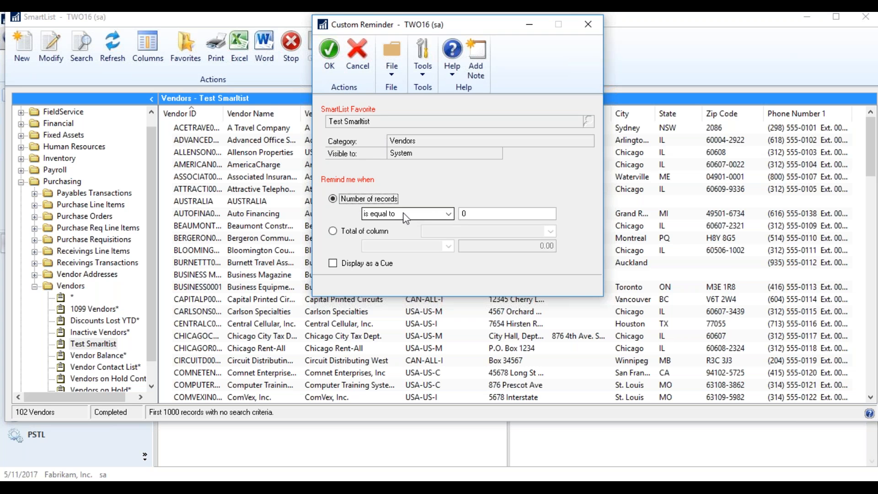
{"action": "left_click", "coordinate": [333, 264]}
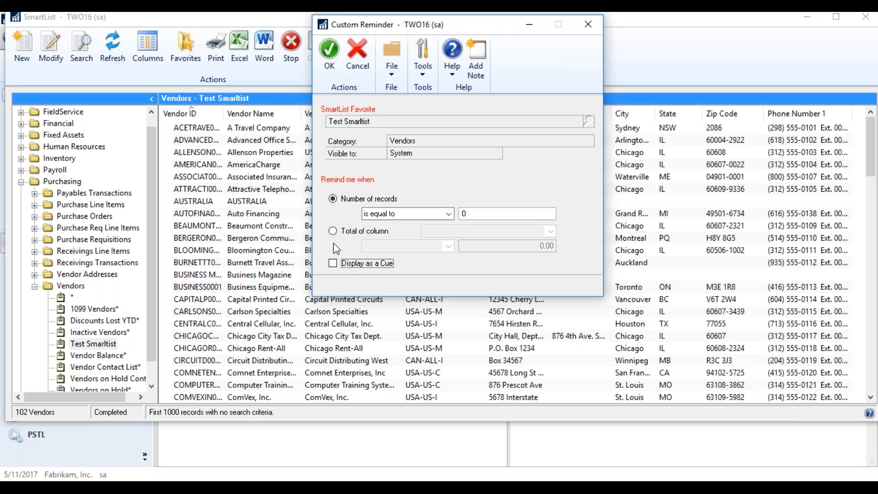
{"action": "left_click", "coordinate": [332, 231]}
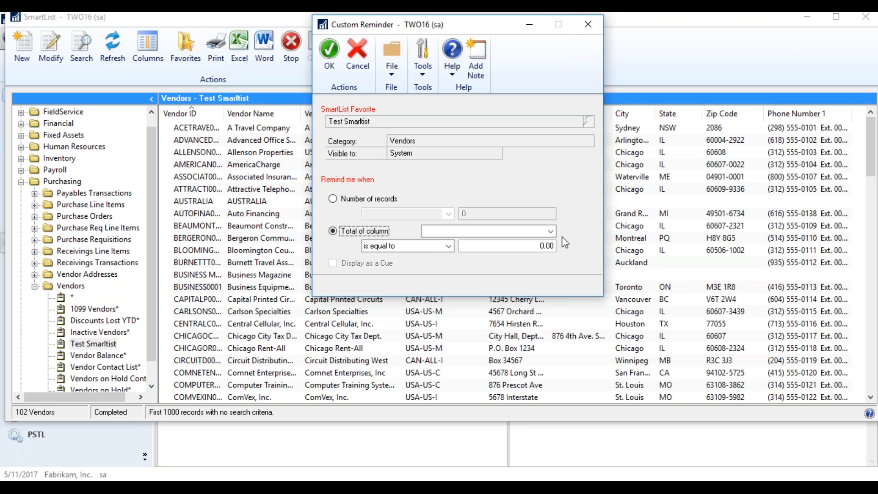
{"action": "left_click", "coordinate": [551, 232]}
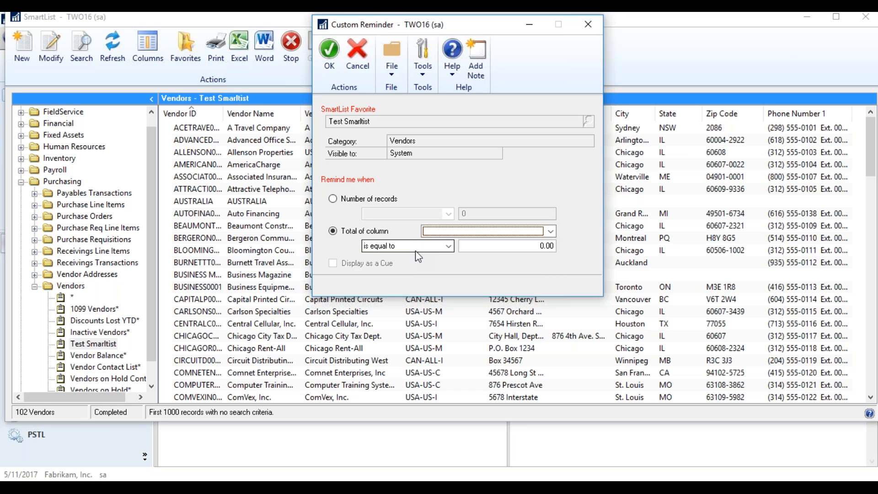
{"action": "left_click", "coordinate": [448, 246]}
{"action": "left_click", "coordinate": [393, 274]}
Try a column total greater than 0.0100 and save, dismissing the required-fields warning.
{"action": "left_click", "coordinate": [526, 250]}
{"action": "left_click", "coordinate": [448, 246]}
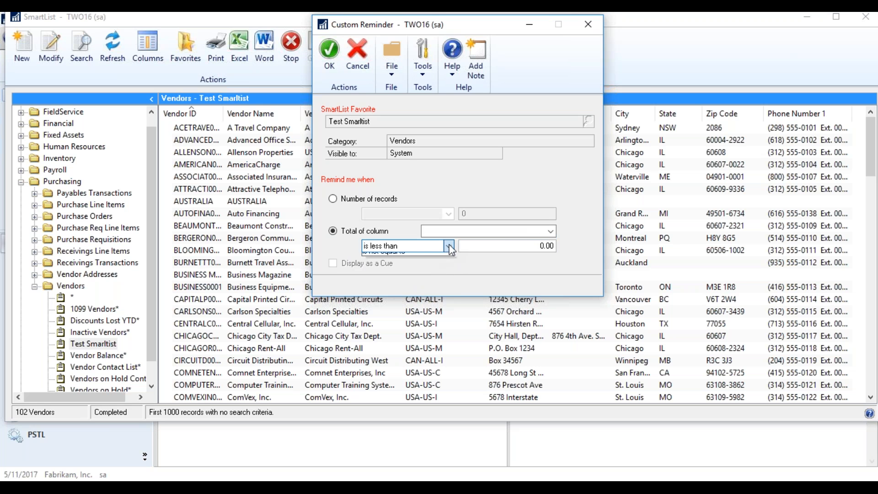
{"action": "left_click", "coordinate": [427, 267]}
{"action": "left_click", "coordinate": [513, 250]}
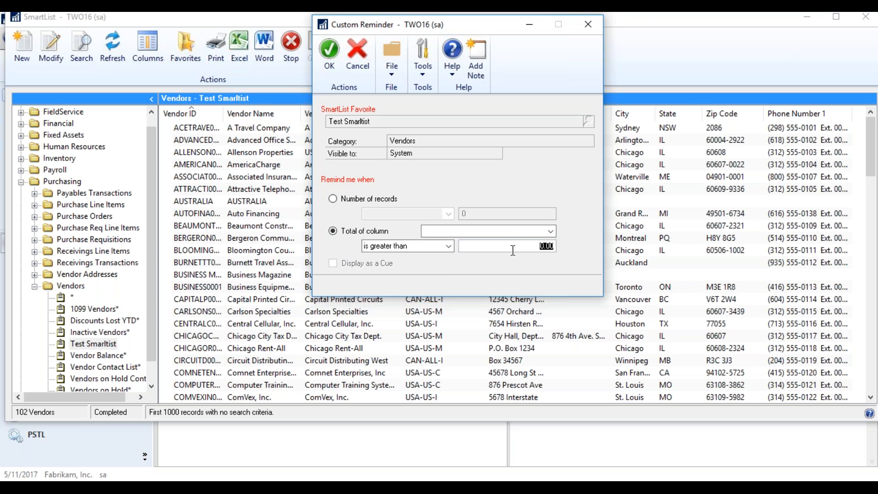
{"action": "type", "text": "0.0100"}
{"action": "left_click", "coordinate": [329, 60]}
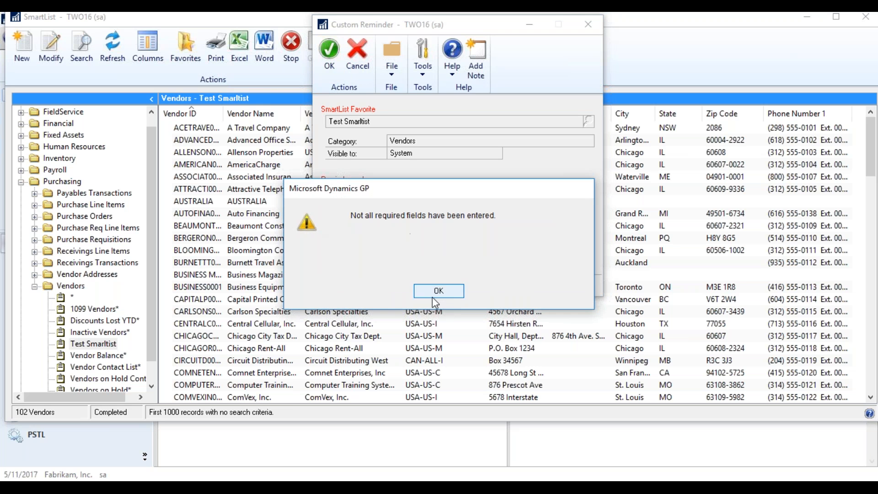
{"action": "left_click", "coordinate": [435, 292]}
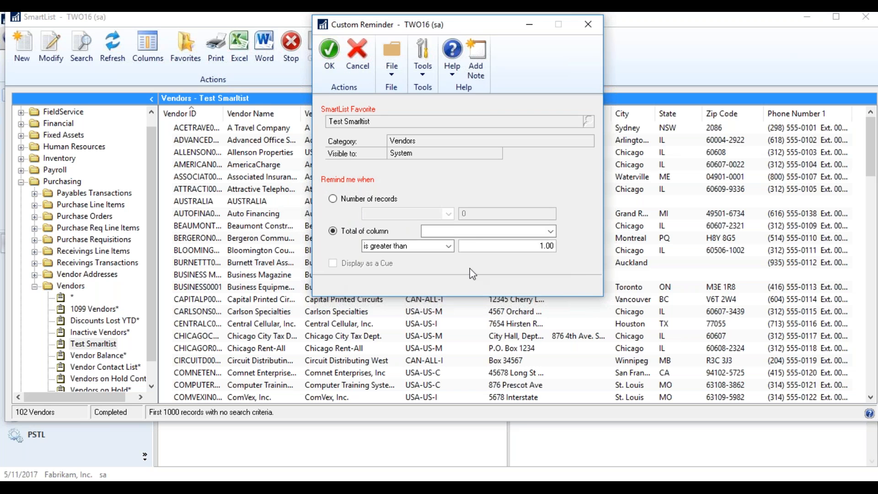
Switch the reminder to number of records not equal to 0, shown as a cue, and save.
{"action": "left_click", "coordinate": [473, 231]}
{"action": "left_click", "coordinate": [516, 235]}
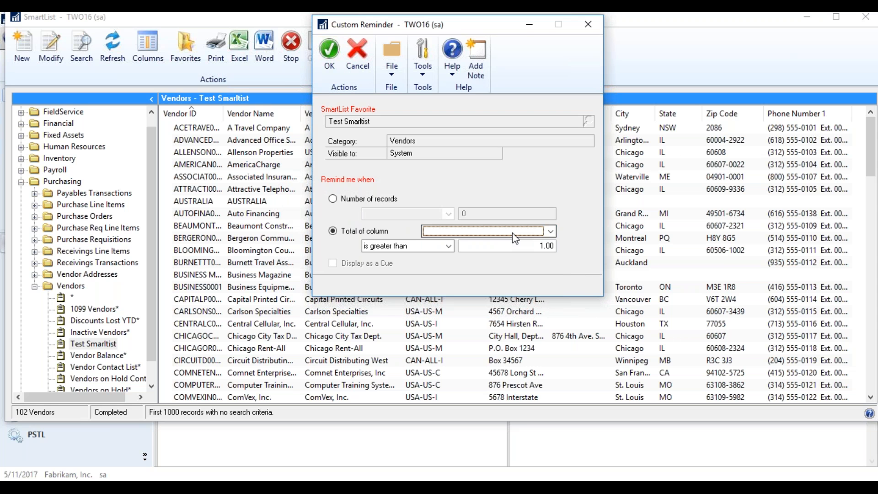
{"action": "left_click", "coordinate": [332, 199]}
{"action": "left_click", "coordinate": [332, 263]}
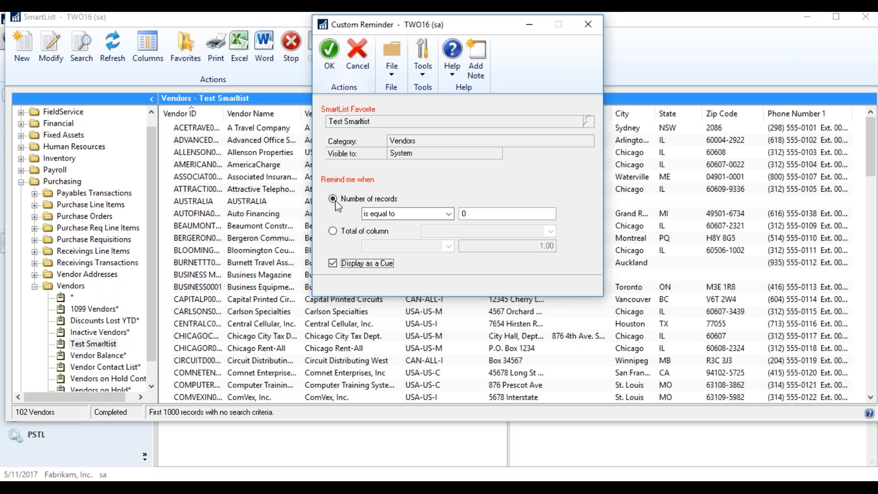
{"action": "left_click", "coordinate": [501, 213]}
{"action": "left_click", "coordinate": [447, 213]}
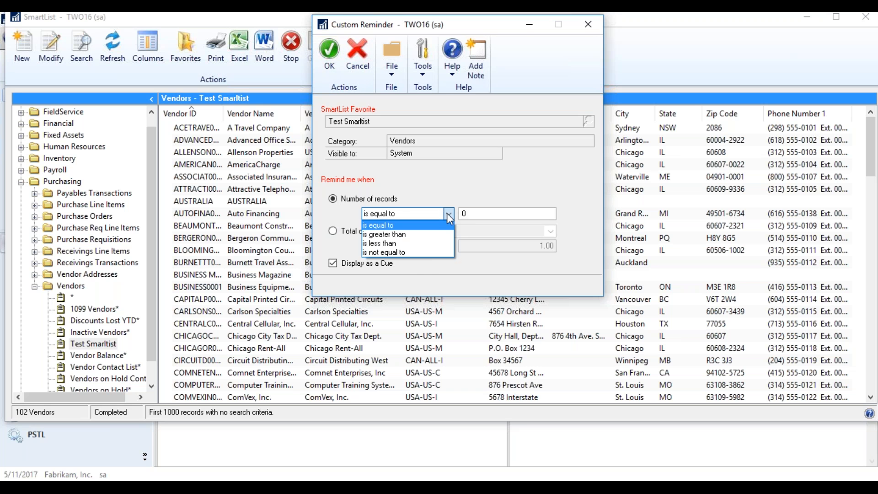
{"action": "left_click", "coordinate": [438, 252]}
{"action": "key", "text": "Tab"}
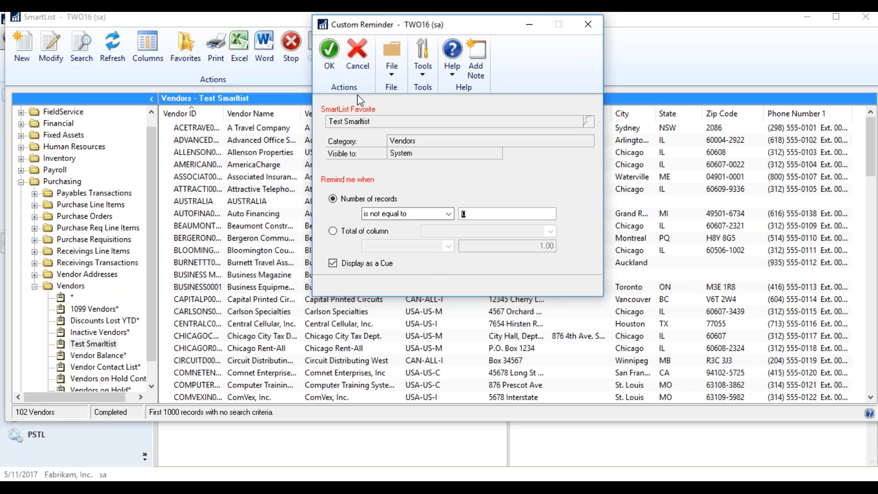
{"action": "left_click", "coordinate": [326, 60]}
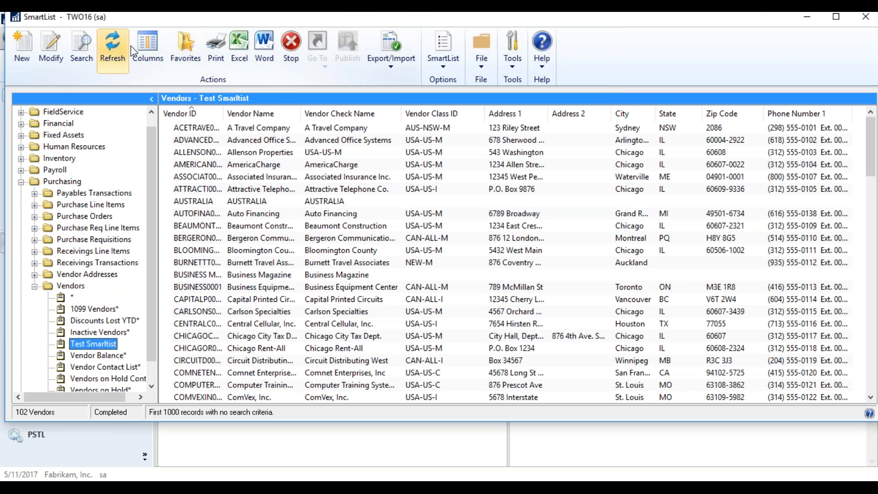
Restore down the vendor SmartList window to get back to the Home page.
{"action": "mouse_move", "coordinate": [750, 12]}
{"action": "left_mouse_down"}
{"action": "mouse_move", "coordinate": [662, 75]}
{"action": "mouse_move", "coordinate": [672, 55]}
{"action": "mouse_move", "coordinate": [757, 17]}
{"action": "mouse_move", "coordinate": [734, 17]}
{"action": "left_mouse_up"}
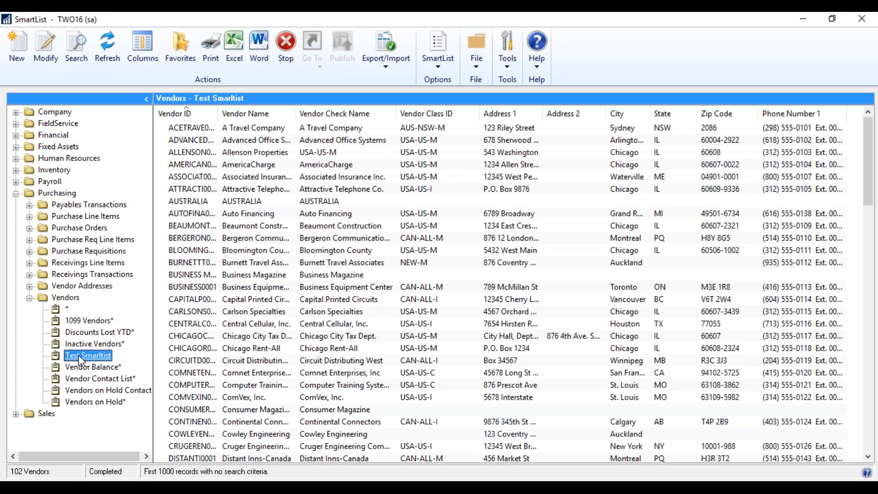
{"action": "double_click", "coordinate": [754, 23]}
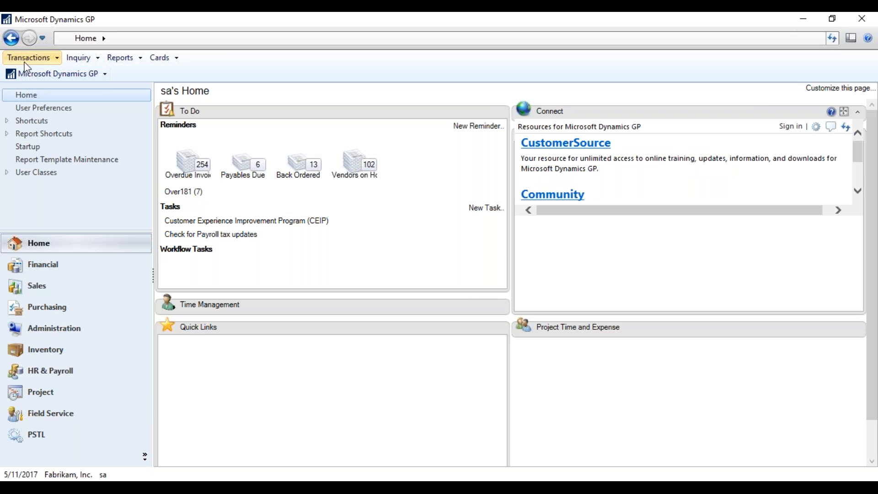
Put vendor AUSTRALIA on hold in Vendor Maintenance and close the card.
{"action": "left_click", "coordinate": [35, 308]}
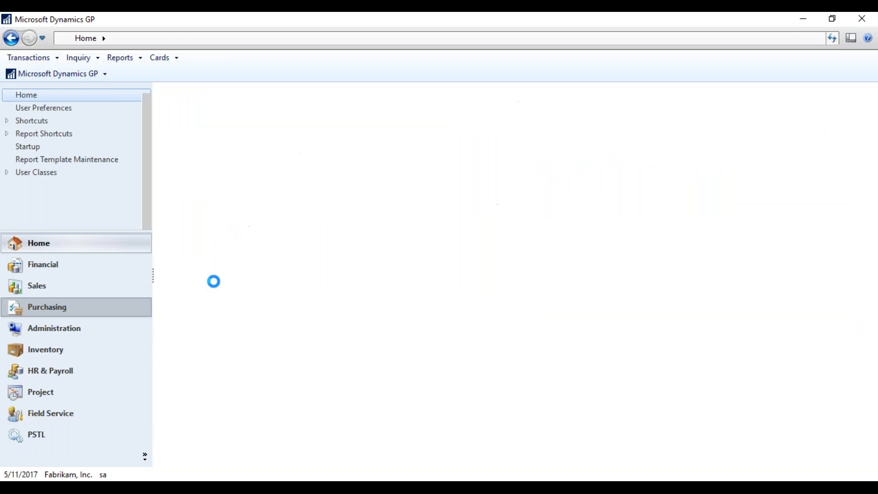
{"action": "left_click", "coordinate": [422, 124]}
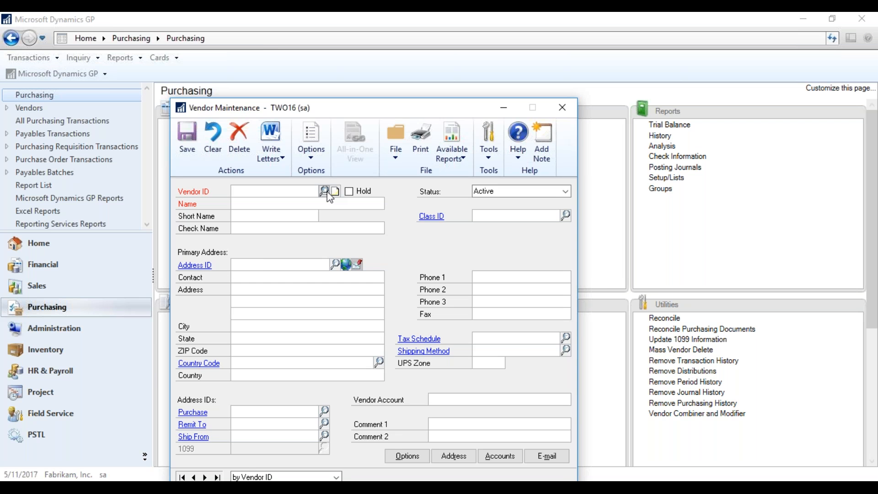
{"action": "left_click", "coordinate": [324, 191]}
{"action": "double_click", "coordinate": [229, 347]}
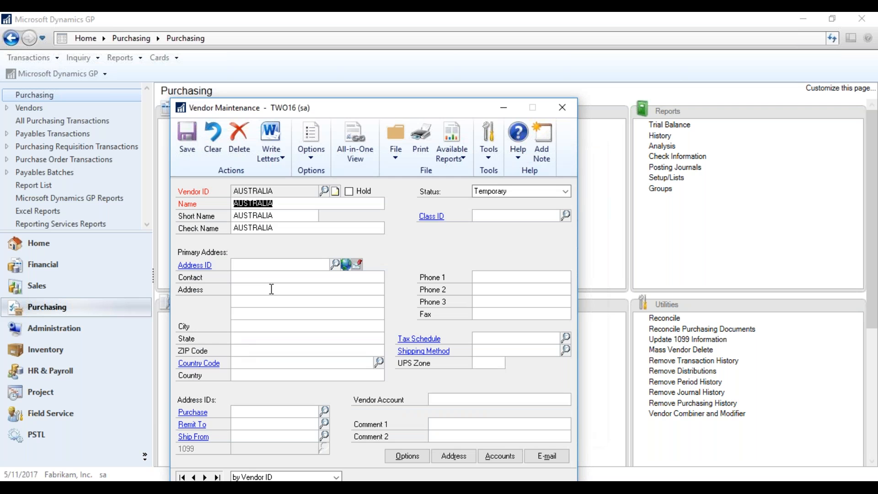
{"action": "left_click", "coordinate": [349, 191]}
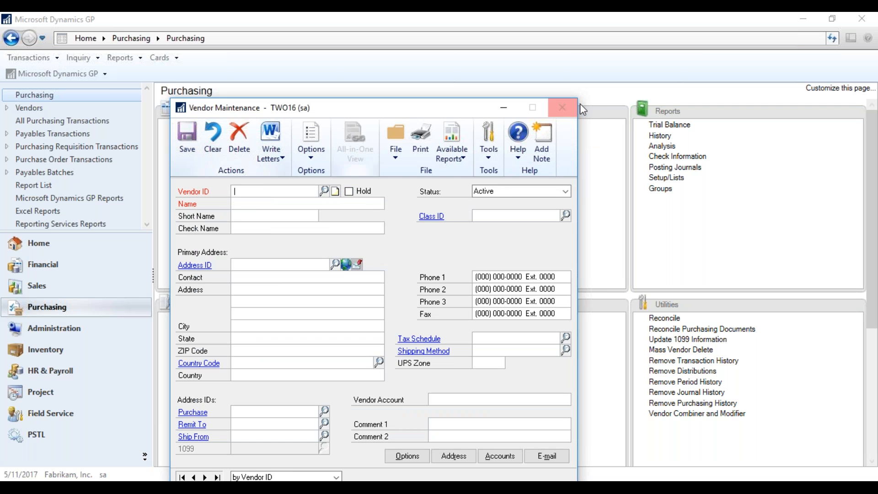
{"action": "left_click", "coordinate": [563, 107]}
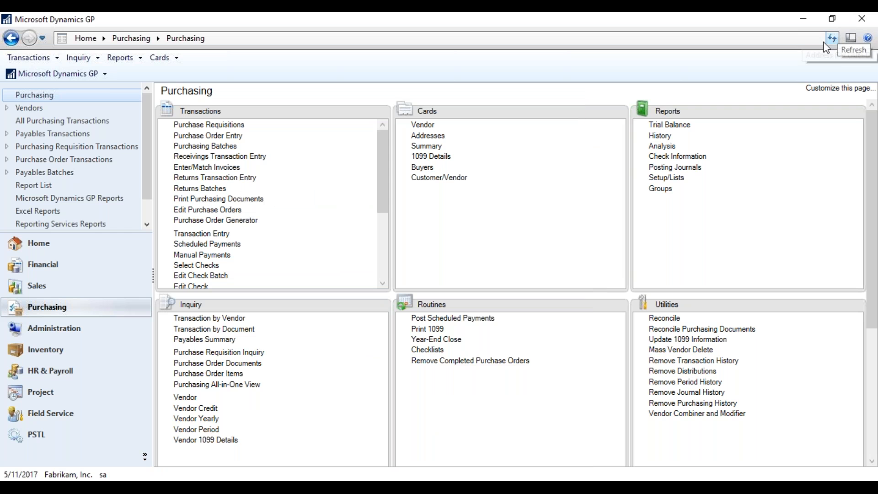
Refresh the Home page reminders and review the Vendors on Hold list, then close it.
{"action": "left_click", "coordinate": [64, 244]}
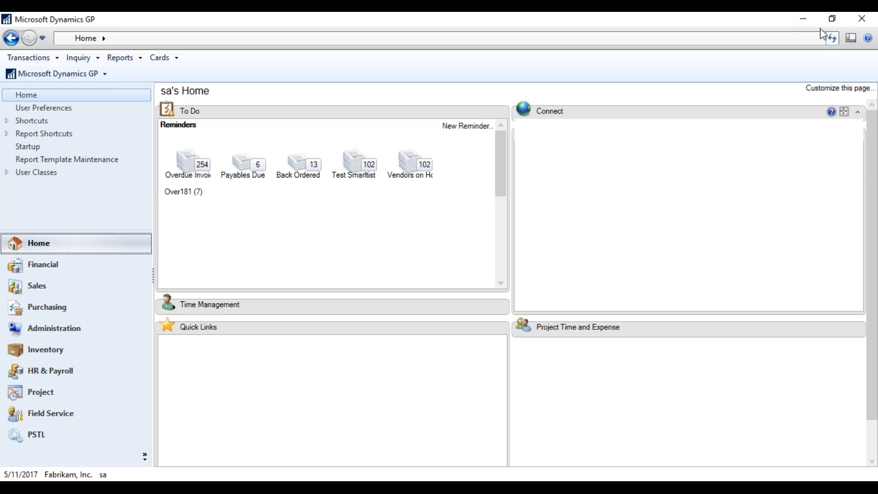
{"action": "left_click", "coordinate": [832, 41]}
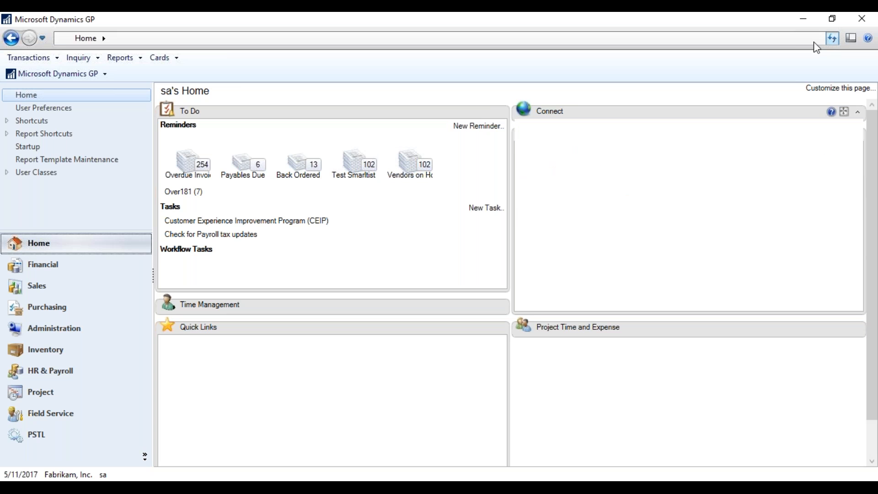
{"action": "left_click", "coordinate": [412, 173]}
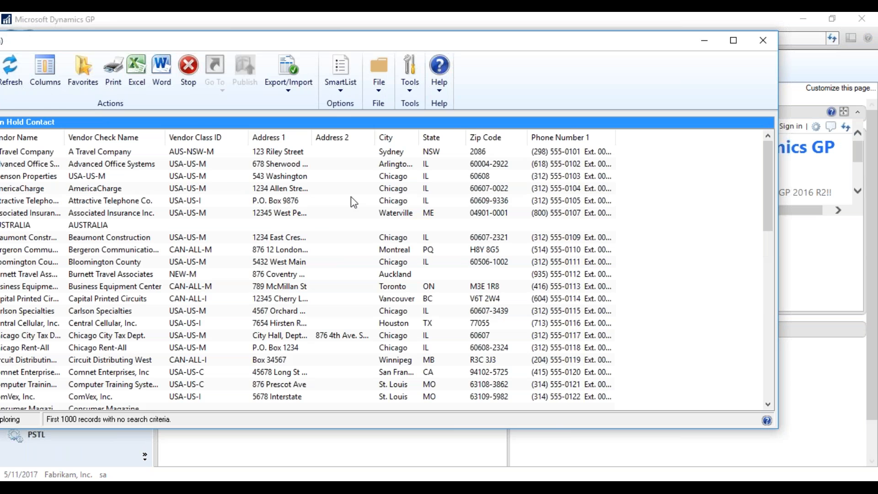
{"action": "left_click", "coordinate": [762, 40]}
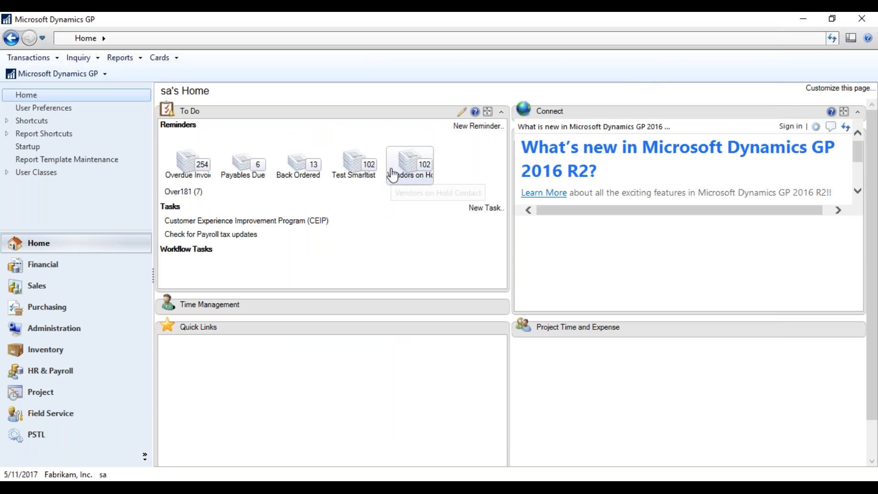
{"action": "left_click", "coordinate": [421, 163]}
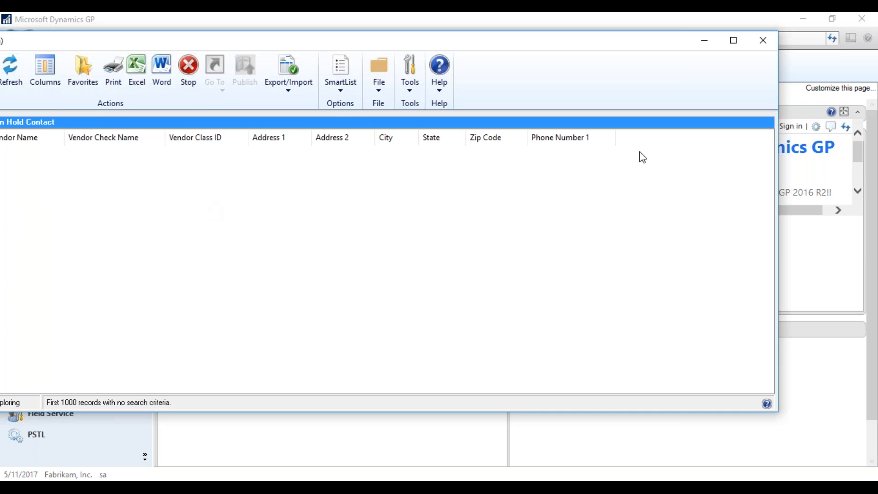
{"action": "left_click", "coordinate": [762, 40]}
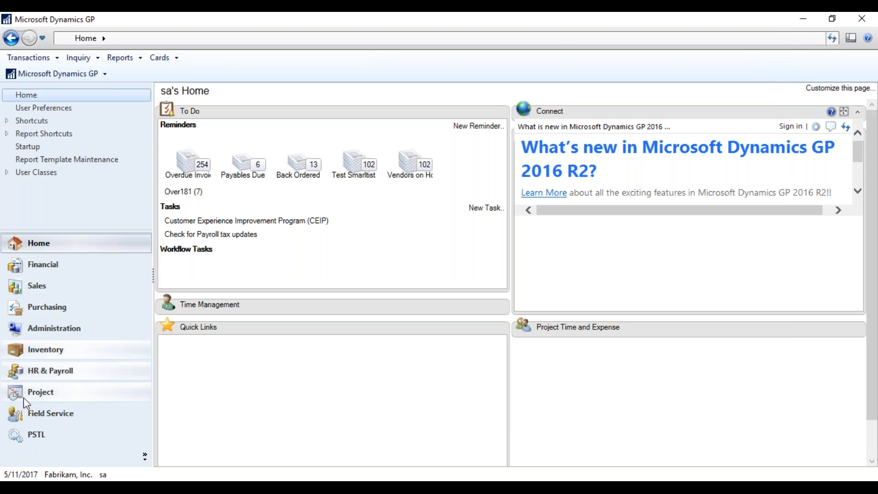
{"action": "left_click", "coordinate": [109, 487]}
{"action": "mouse_move", "coordinate": [193, 453]}
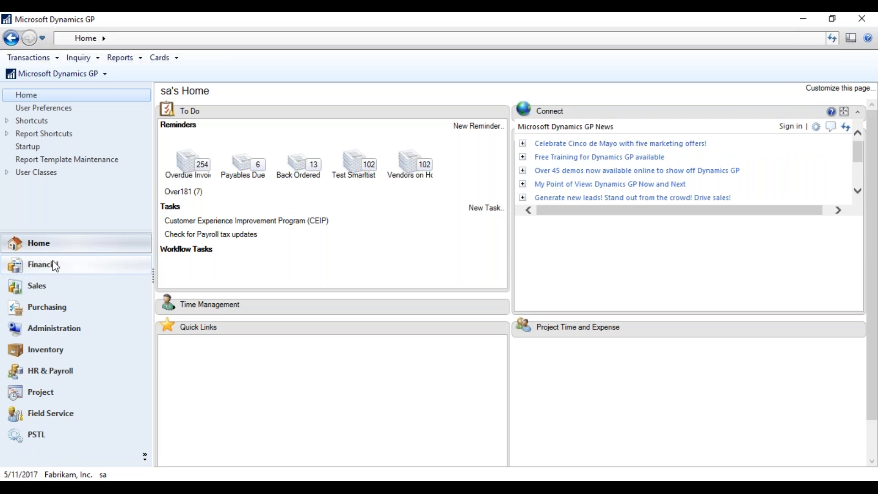
{"action": "left_click", "coordinate": [31, 74]}
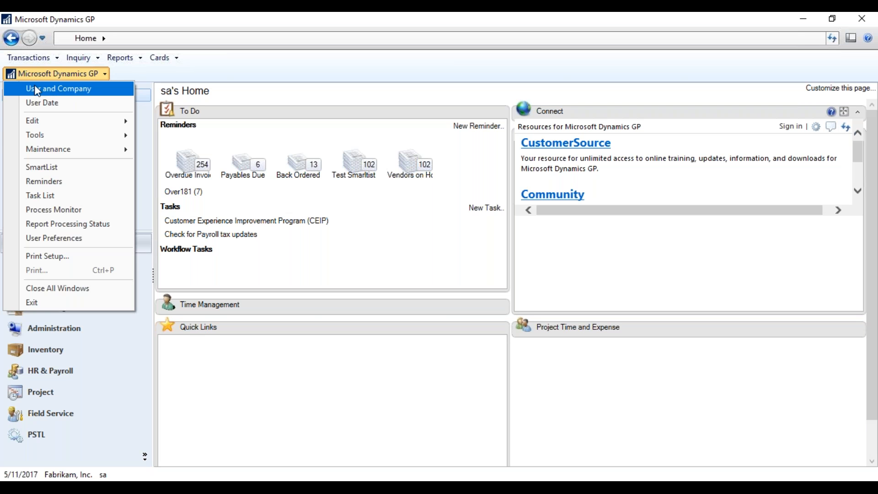
Save Report Scheduler Setup with next file name RS00000010 and Text file as export type.
{"action": "mouse_move", "coordinate": [50, 139]}
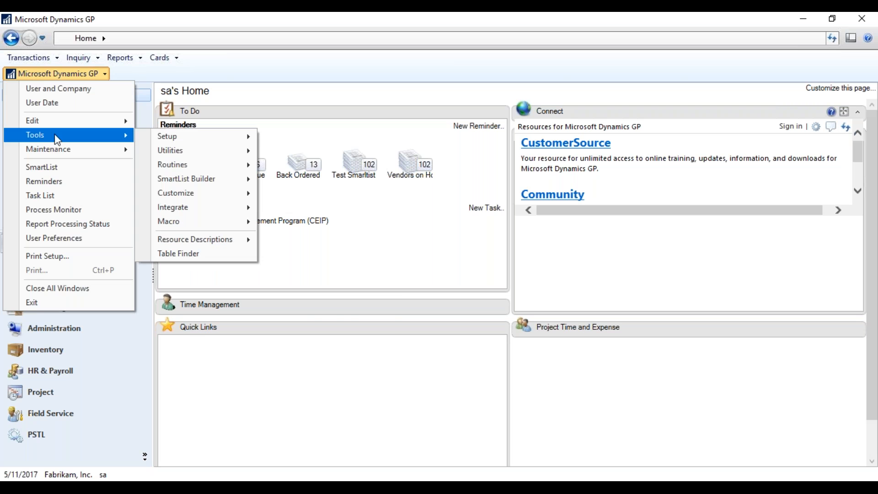
{"action": "mouse_move", "coordinate": [182, 164]}
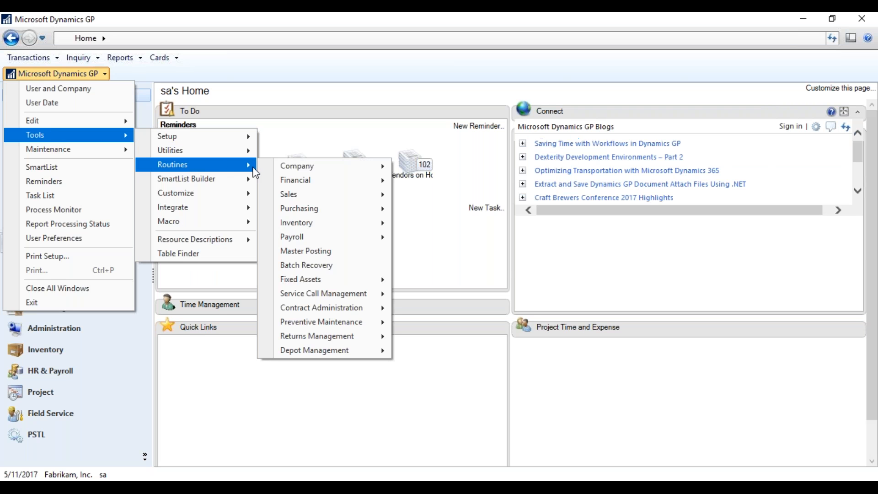
{"action": "mouse_move", "coordinate": [292, 173]}
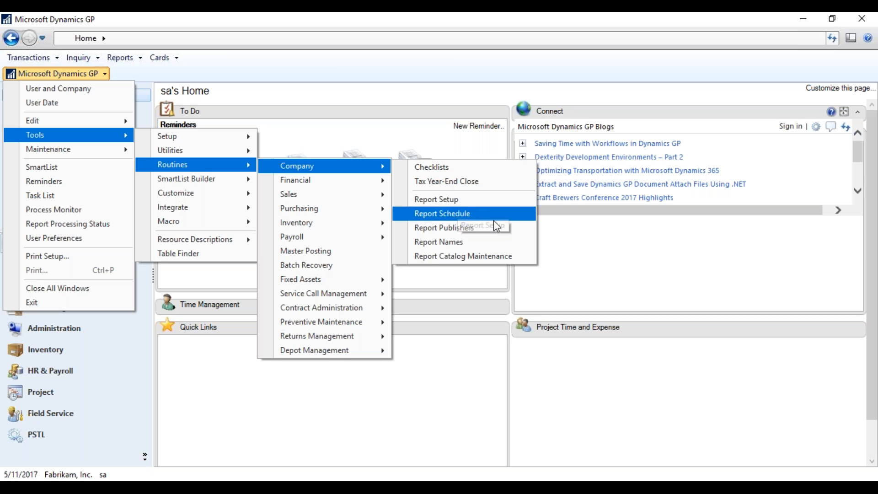
{"action": "left_click", "coordinate": [513, 199]}
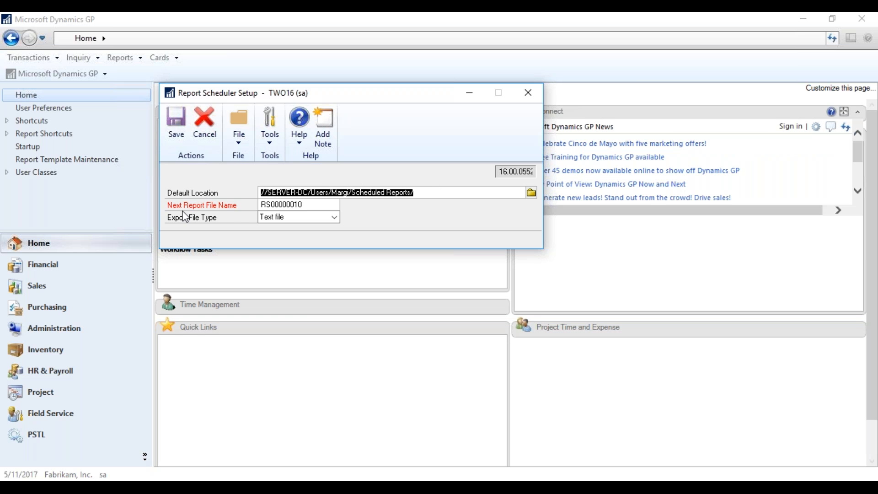
{"action": "left_click", "coordinate": [302, 204]}
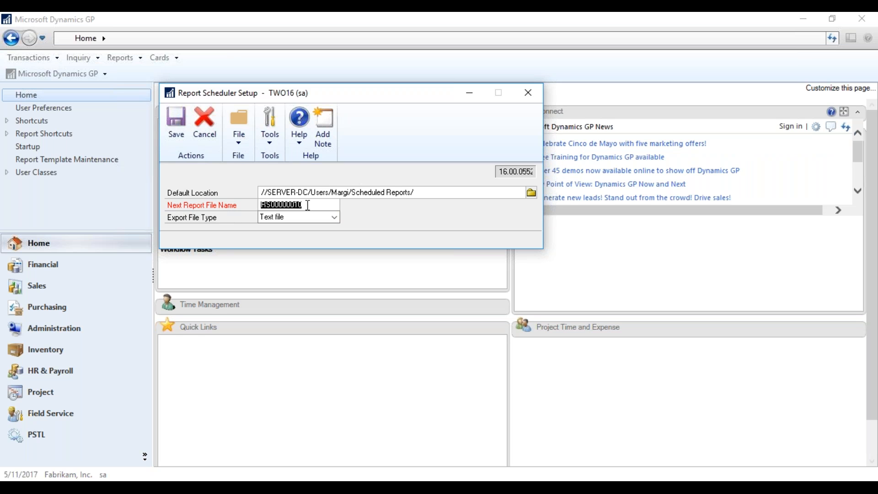
{"action": "left_click", "coordinate": [334, 217]}
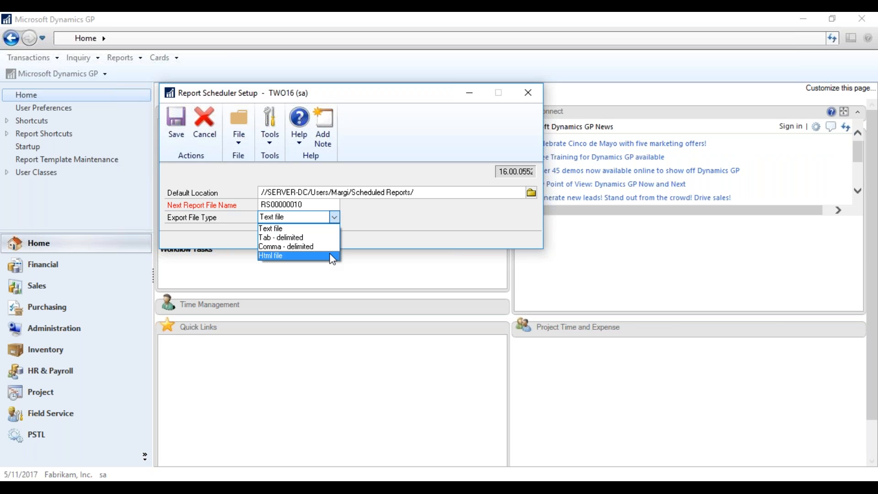
{"action": "left_click", "coordinate": [313, 230]}
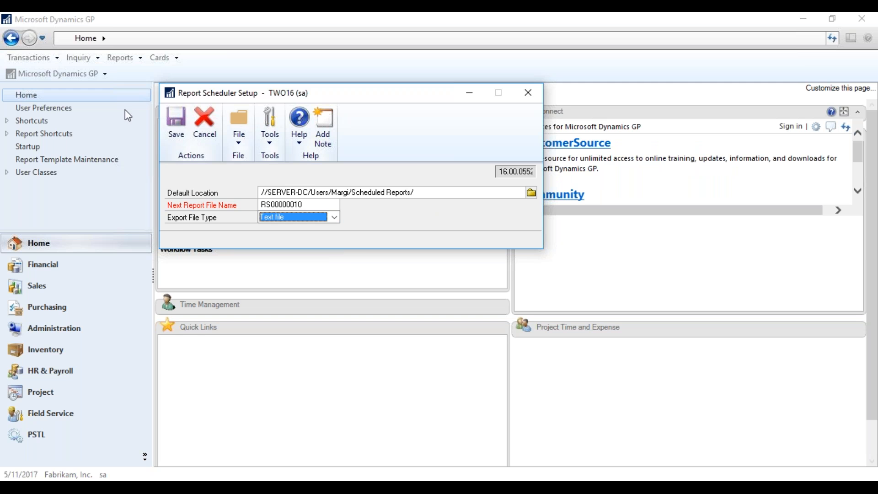
{"action": "left_click", "coordinate": [176, 123]}
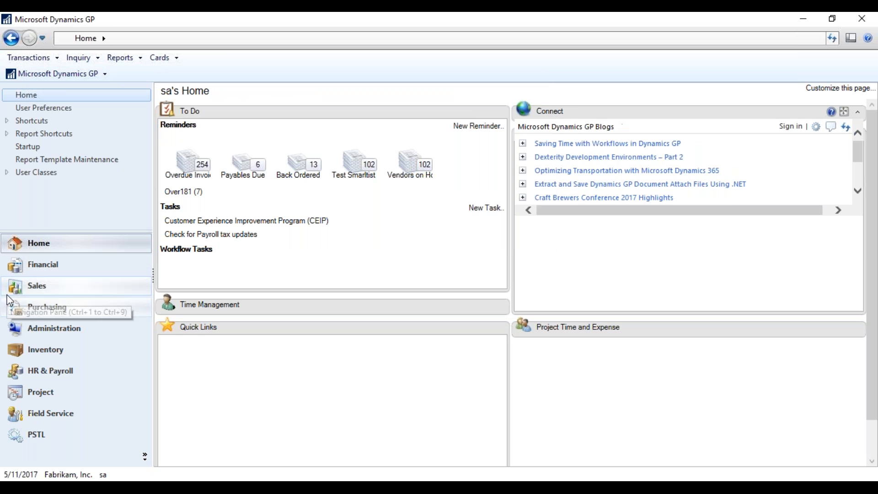
Open the Report Schedule window from the Administration area page.
{"action": "left_click", "coordinate": [54, 327]}
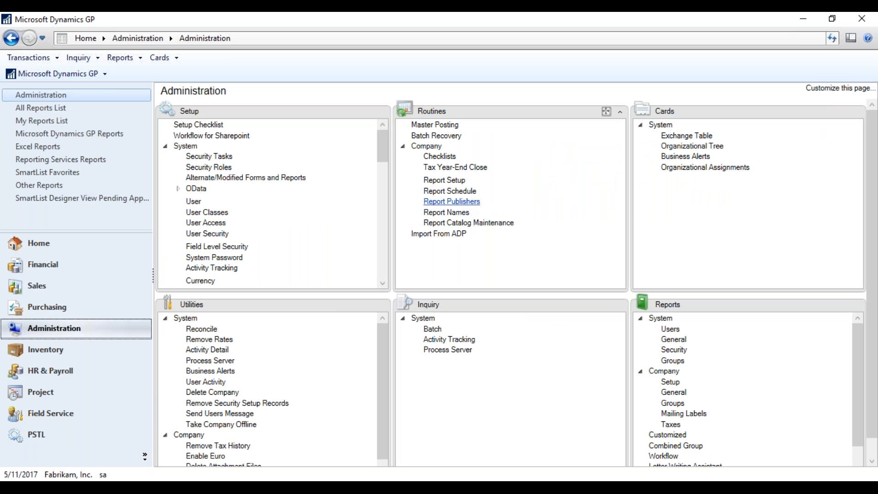
{"action": "left_click", "coordinate": [453, 192]}
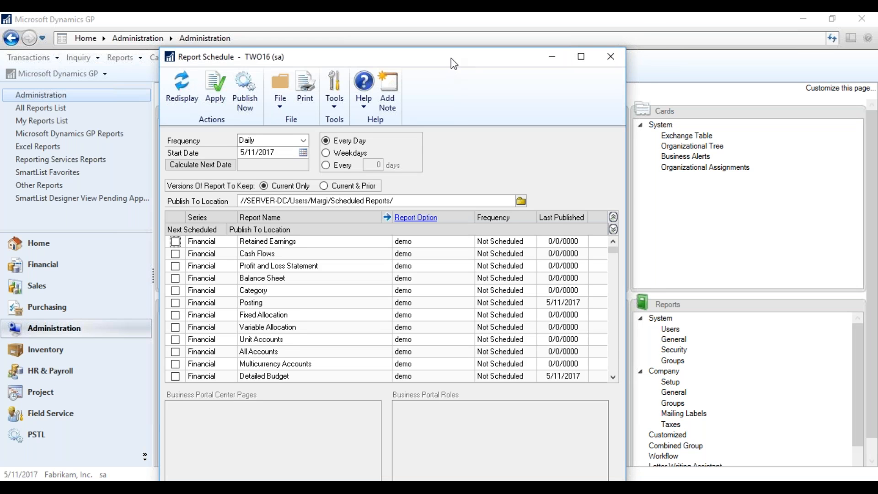
{"action": "left_click_drag", "start_coordinate": [451, 59], "coordinate": [468, 24]}
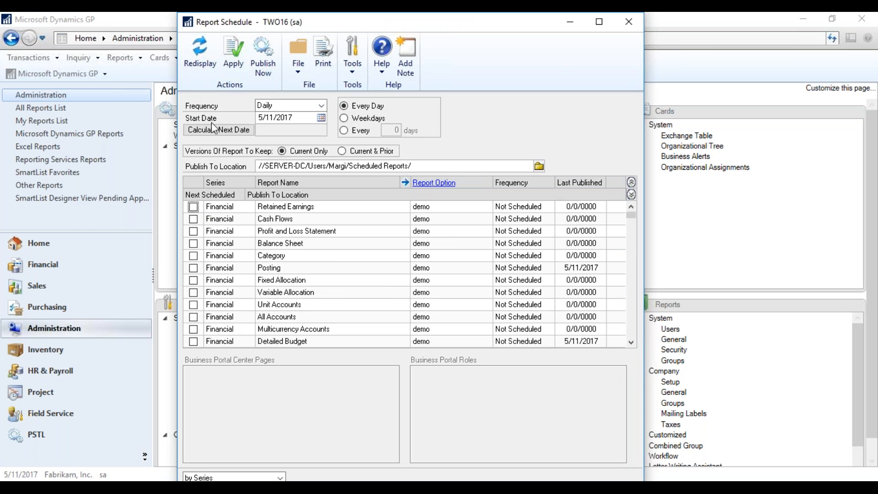
Keep the frequency Daily from 5/11/2017 and calculate the next run date, 5/12/2017.
{"action": "left_click", "coordinate": [323, 106]}
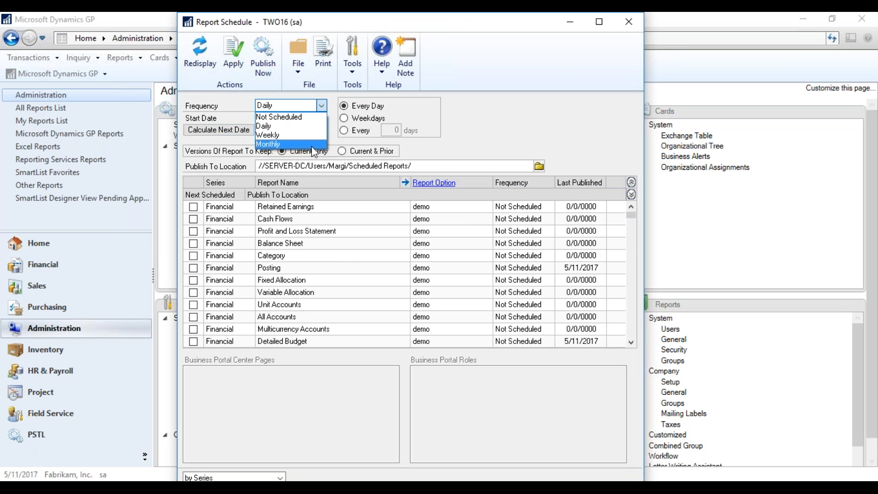
{"action": "left_click", "coordinate": [269, 126]}
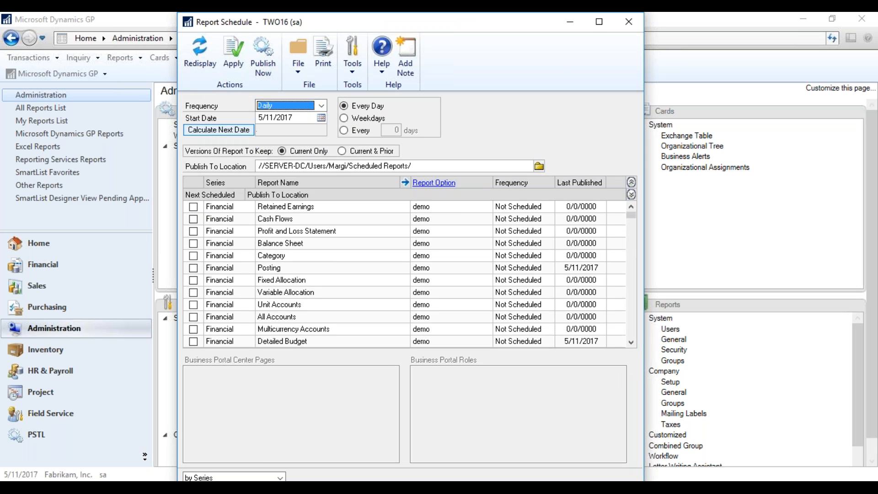
{"action": "left_click", "coordinate": [203, 129]}
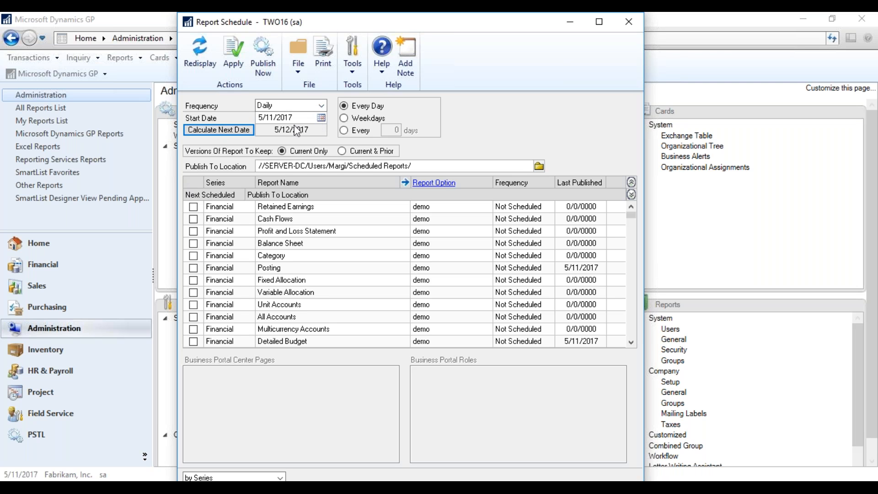
{"action": "left_click", "coordinate": [193, 280]}
{"action": "scroll", "coordinate": [307, 298], "scroll_direction": "down", "scroll_amount": 6}
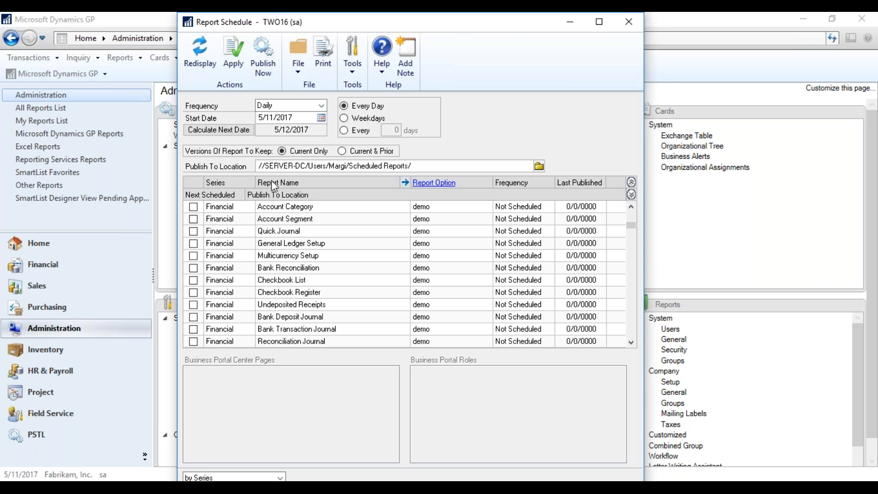
{"action": "double_click", "coordinate": [493, 24]}
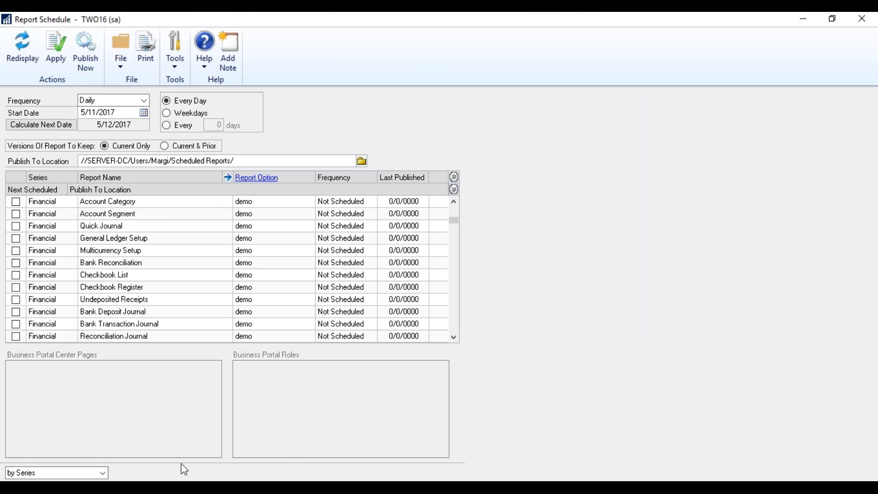
Sort the reports by Report Name and check Sales Aged Trial Balance w/ Options.
{"action": "left_click", "coordinate": [105, 474]}
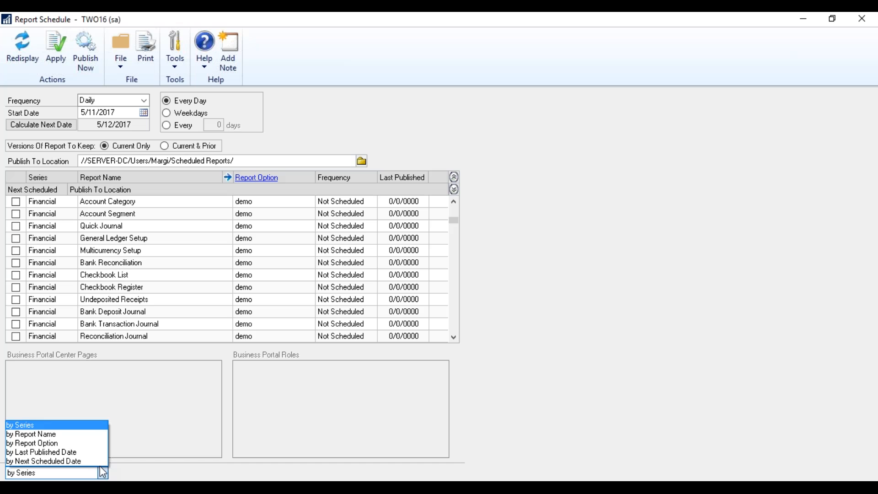
{"action": "left_click", "coordinate": [85, 434]}
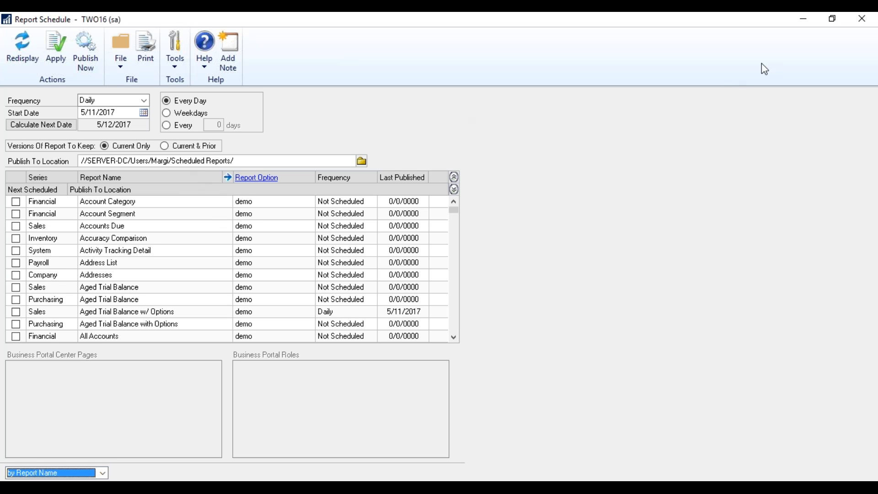
{"action": "left_click", "coordinate": [455, 214]}
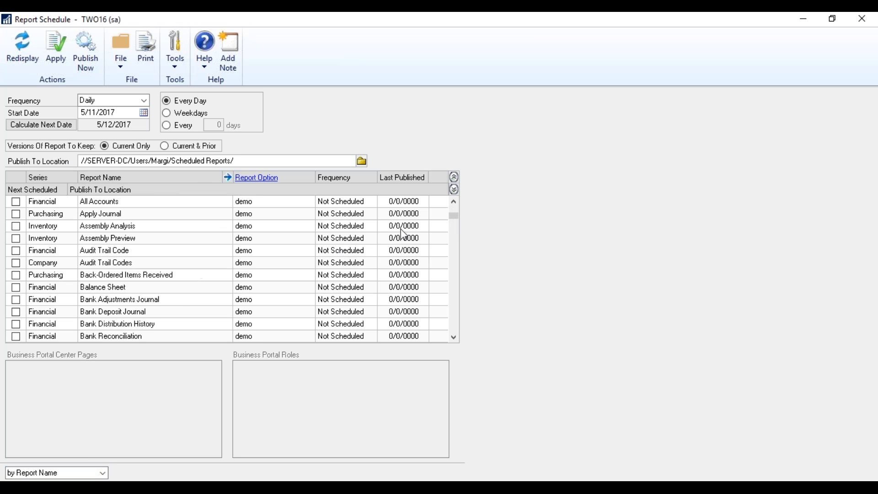
{"action": "left_click", "coordinate": [454, 205]}
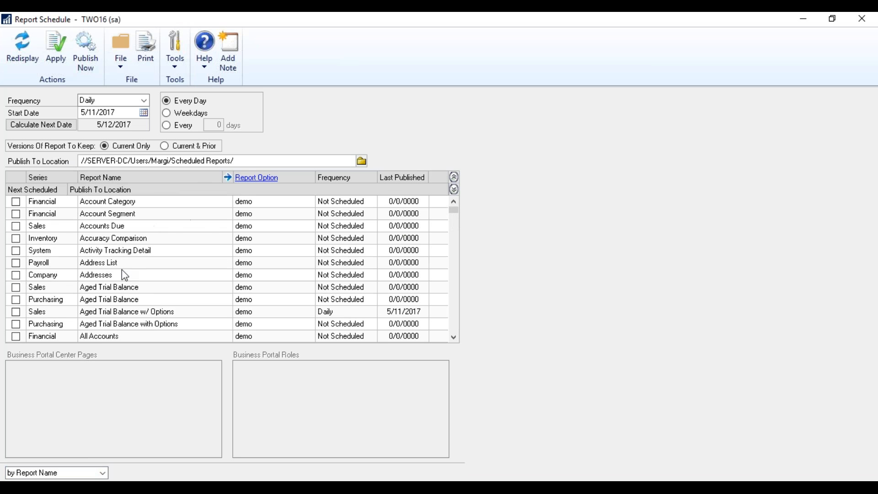
{"action": "left_click", "coordinate": [124, 314]}
{"action": "left_click", "coordinate": [15, 312]}
Schedule the report Monthly from 5/1/2017, running on the first Monday.
{"action": "left_click", "coordinate": [145, 100]}
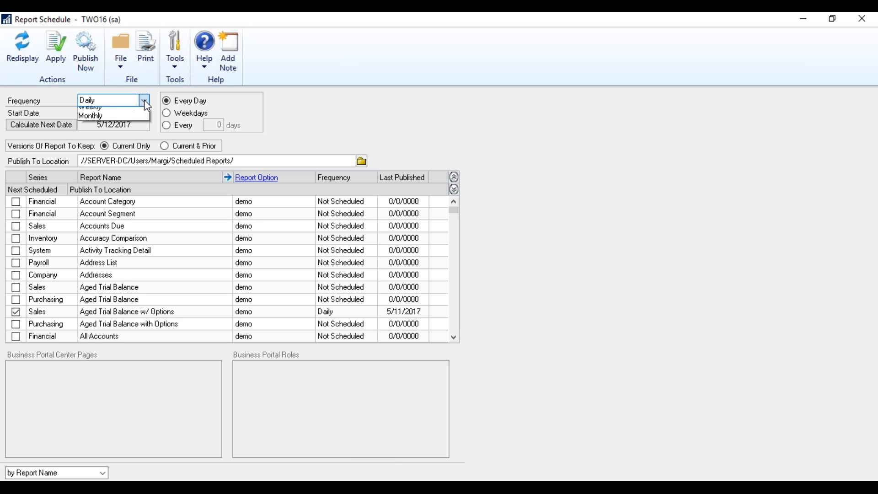
{"action": "left_click", "coordinate": [126, 137]}
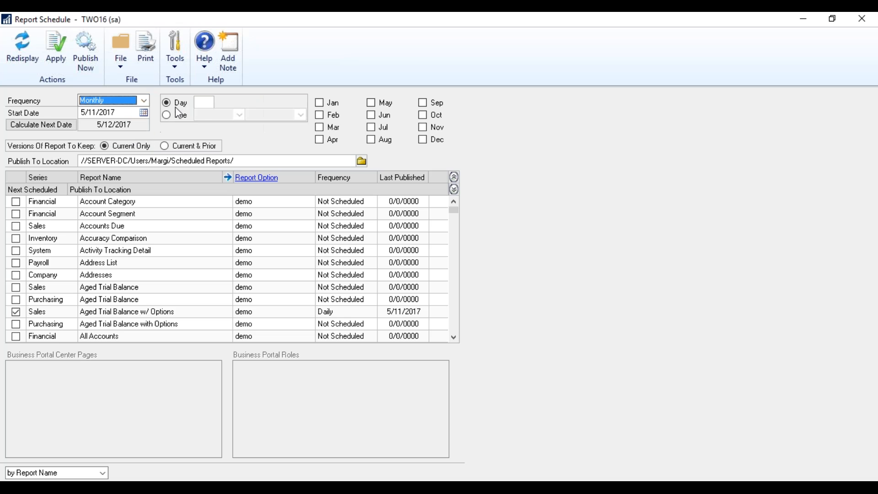
{"action": "left_click", "coordinate": [211, 102]}
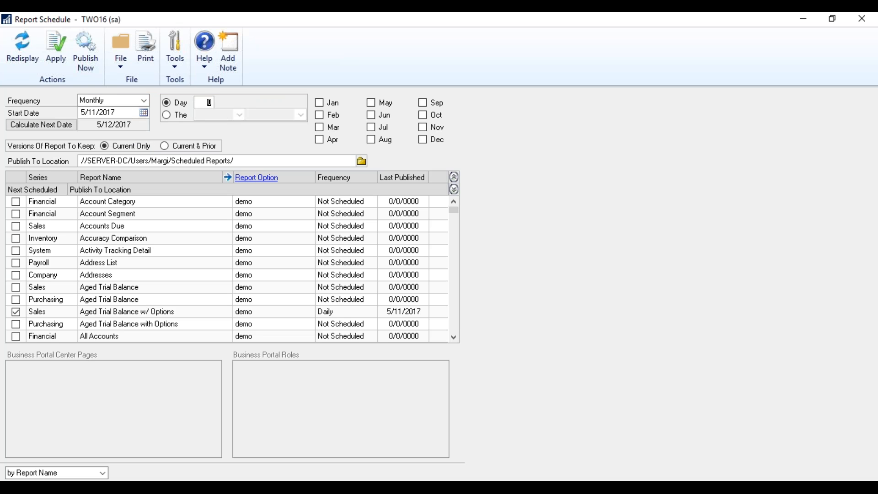
{"action": "left_click", "coordinate": [144, 113]}
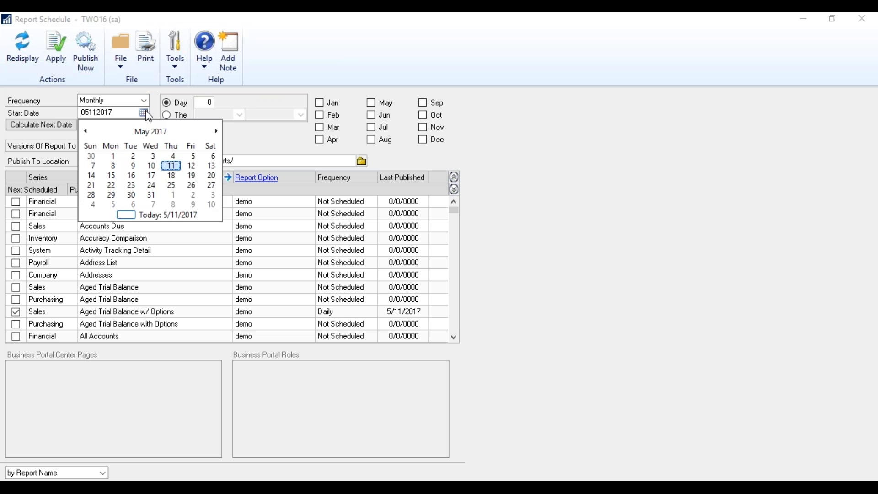
{"action": "left_click", "coordinate": [114, 155]}
{"action": "left_click", "coordinate": [52, 127]}
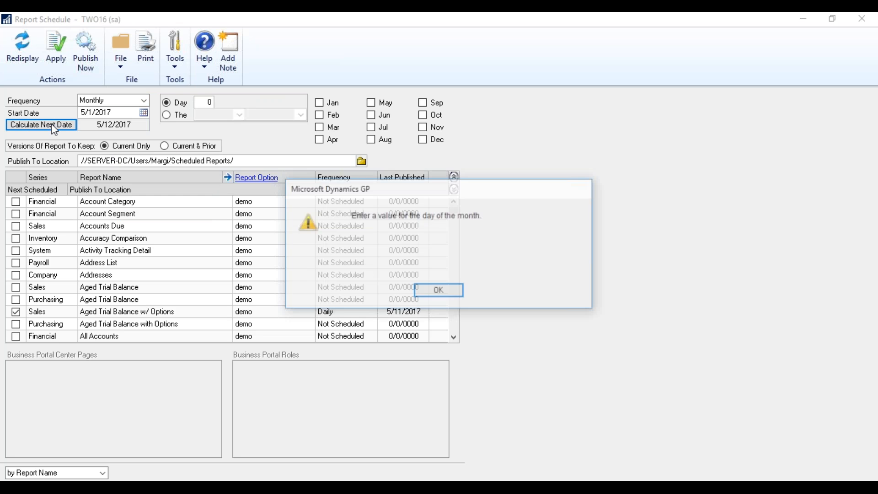
{"action": "left_click", "coordinate": [439, 290]}
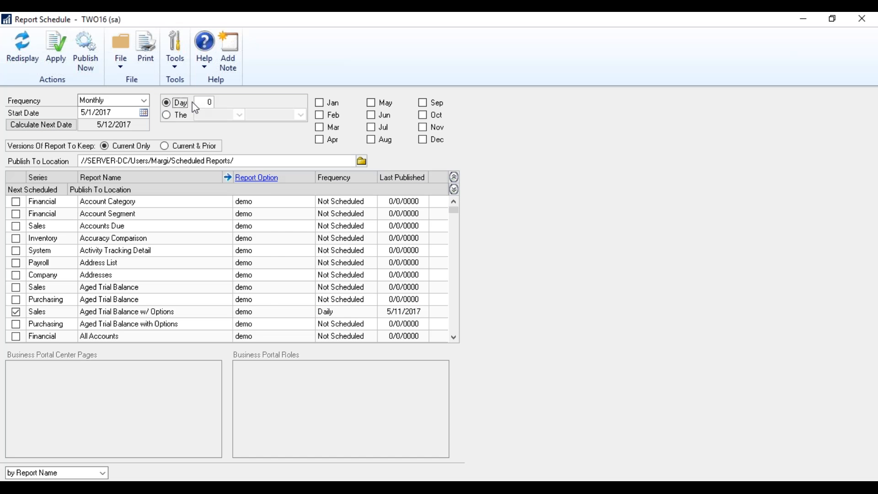
{"action": "left_click", "coordinate": [167, 116]}
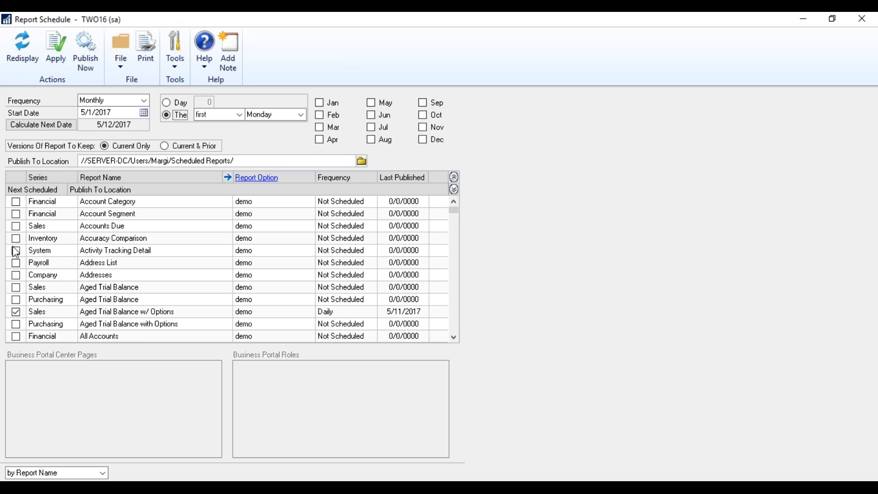
Add May to the monthly schedule, publish the marked report, then redisplay and apply.
{"action": "left_click", "coordinate": [85, 54]}
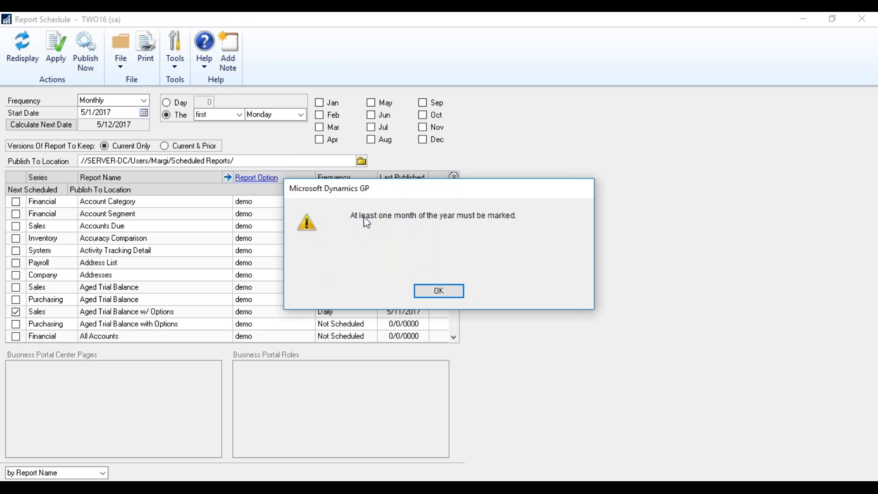
{"action": "left_click", "coordinate": [435, 290]}
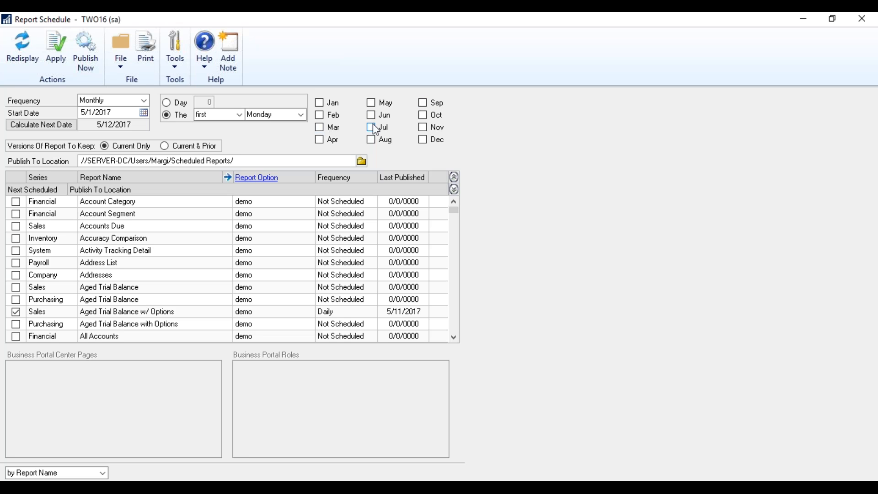
{"action": "left_click", "coordinate": [371, 103]}
{"action": "left_click", "coordinate": [85, 57]}
{"action": "left_click", "coordinate": [24, 42]}
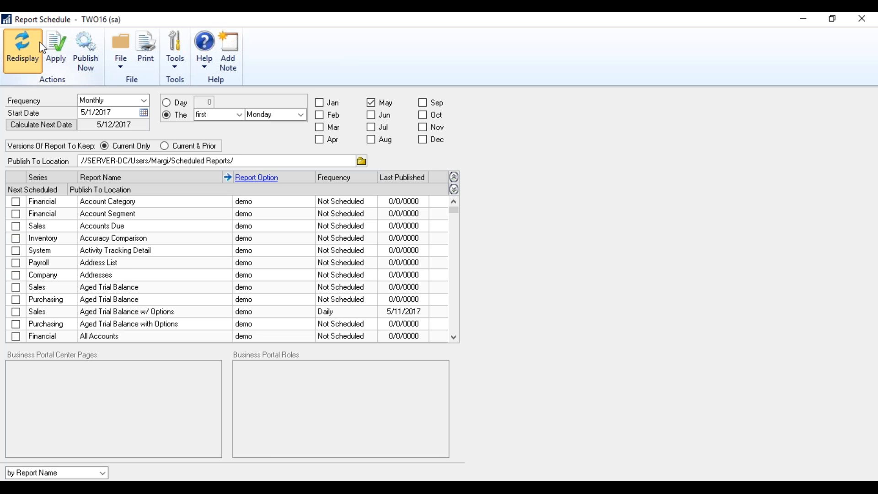
{"action": "left_click", "coordinate": [62, 40]}
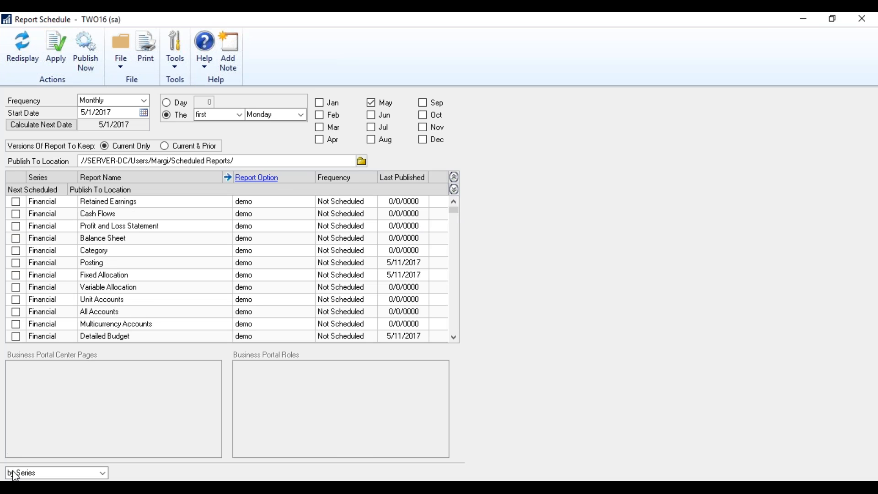
Re-sort the list by Report Name, restore the window, and close Report Schedule.
{"action": "left_click", "coordinate": [102, 473]}
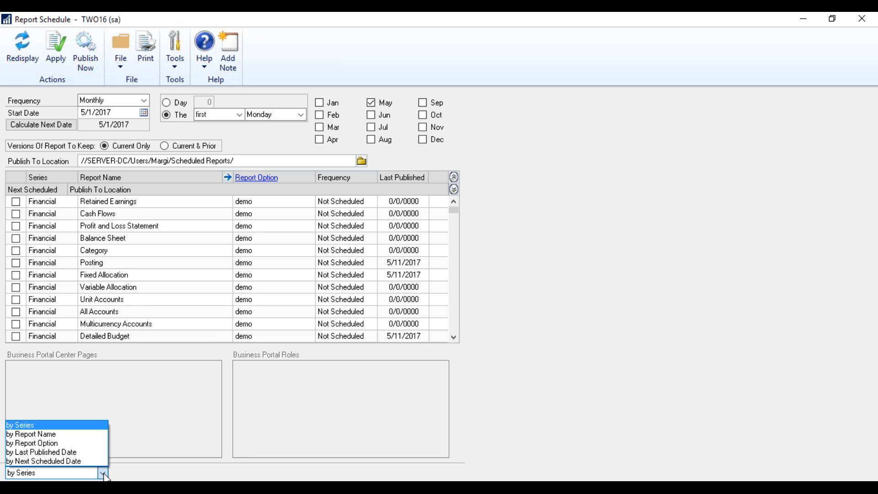
{"action": "left_click", "coordinate": [80, 433]}
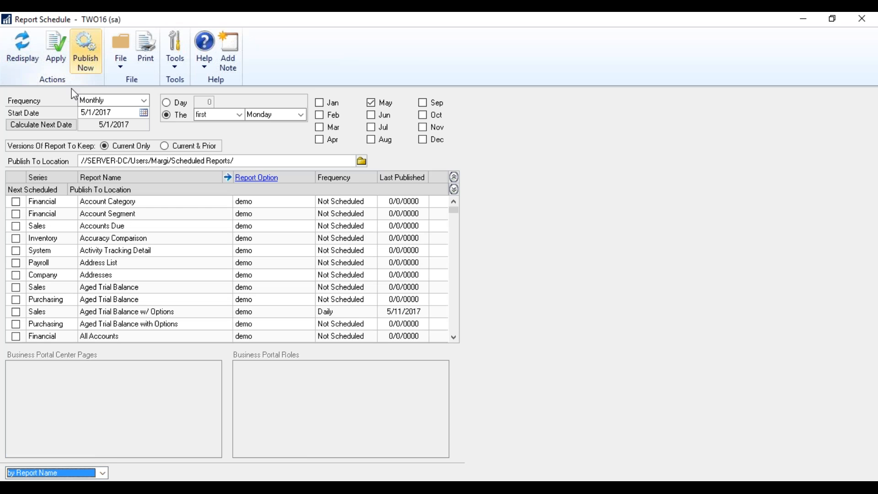
{"action": "left_click", "coordinate": [102, 473]}
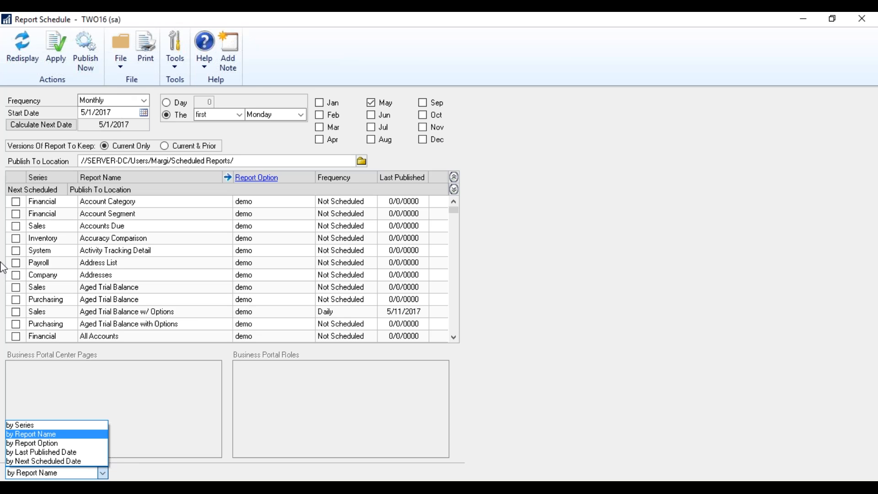
{"action": "left_click", "coordinate": [303, 58]}
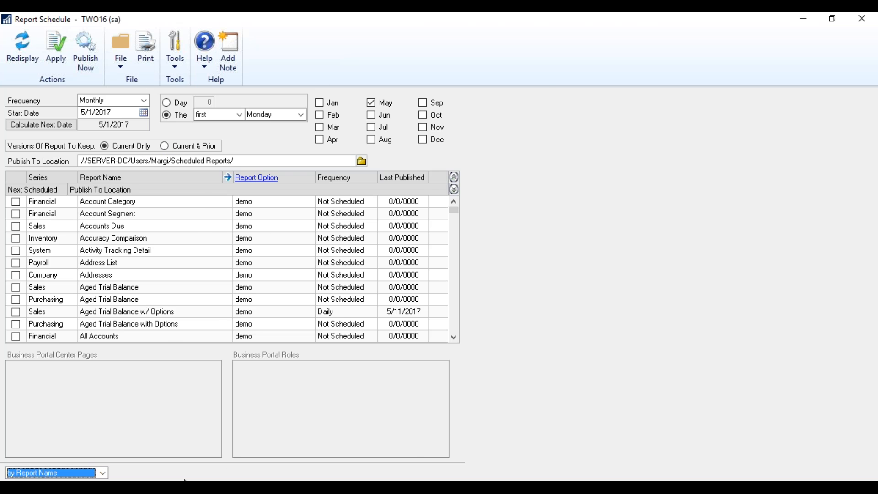
{"action": "left_click", "coordinate": [832, 19]}
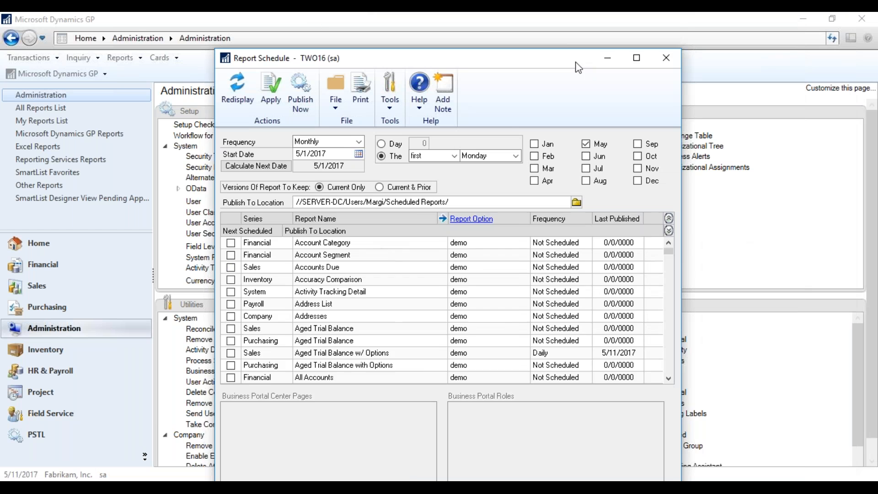
{"action": "left_click_drag", "start_coordinate": [575, 62], "coordinate": [561, 67]}
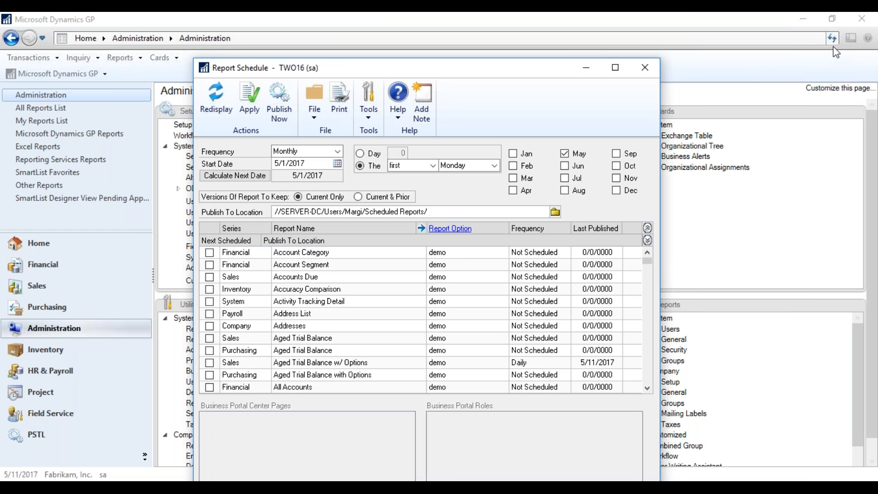
{"action": "left_click", "coordinate": [644, 66]}
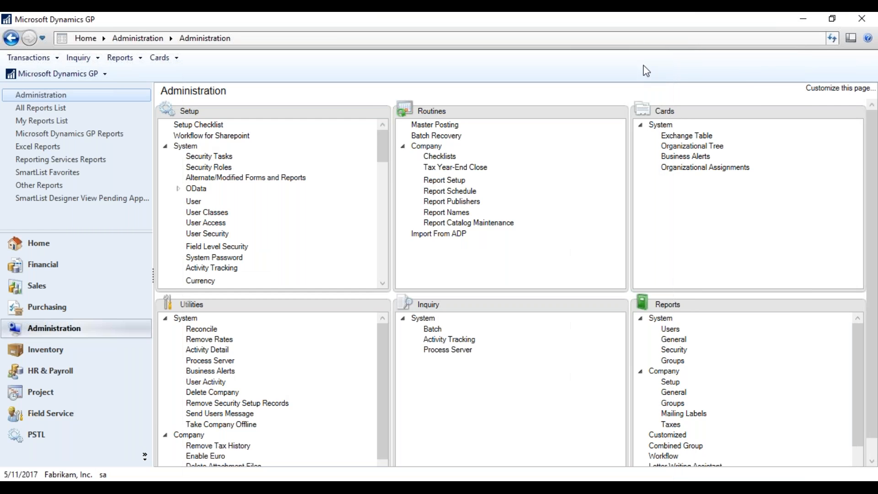
Open Report Publishers and choose the administrator user as publisher.
{"action": "left_click", "coordinate": [447, 205]}
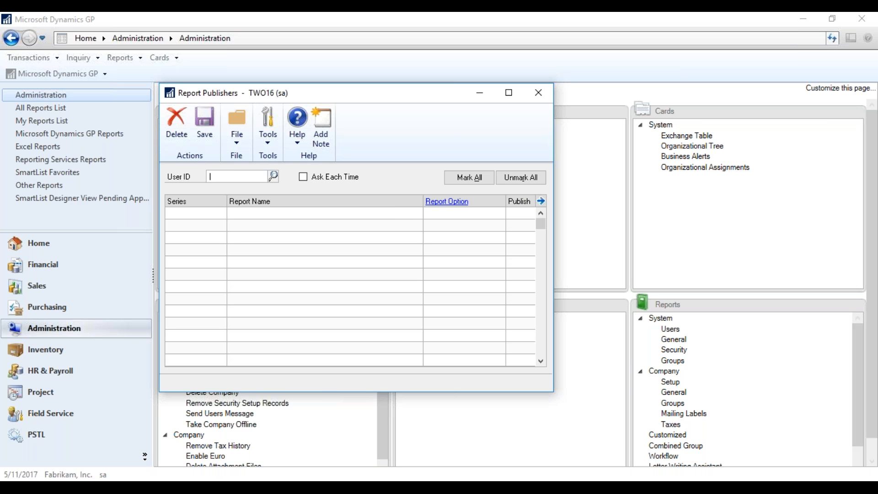
{"action": "left_click", "coordinate": [273, 175]}
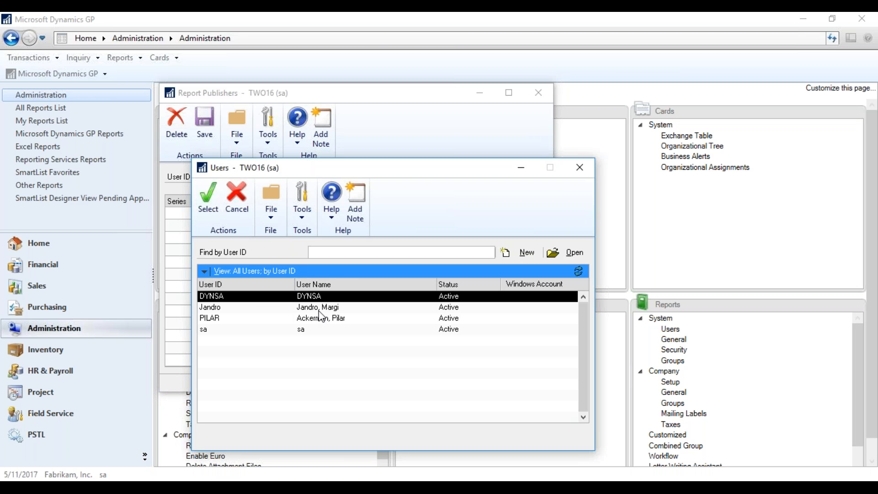
{"action": "double_click", "coordinate": [309, 330]}
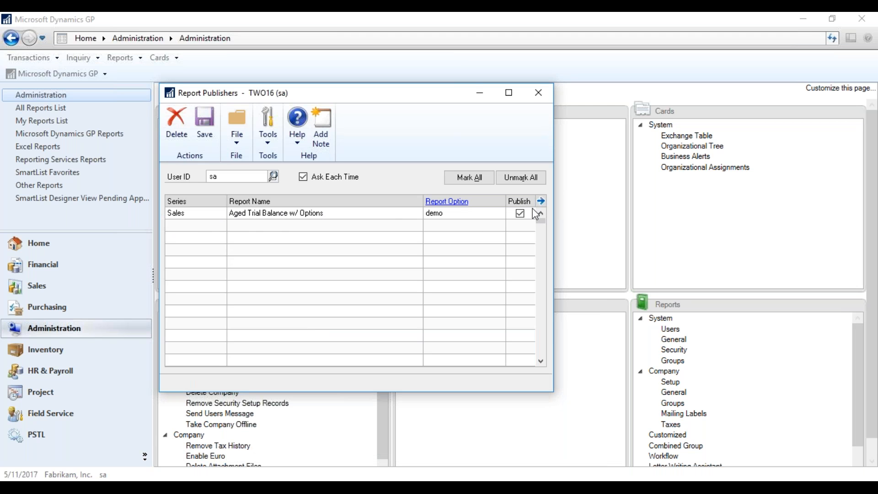
Try the Report Option details, dismiss both Report Writer messages, and close Report Publishers.
{"action": "left_click", "coordinate": [457, 205]}
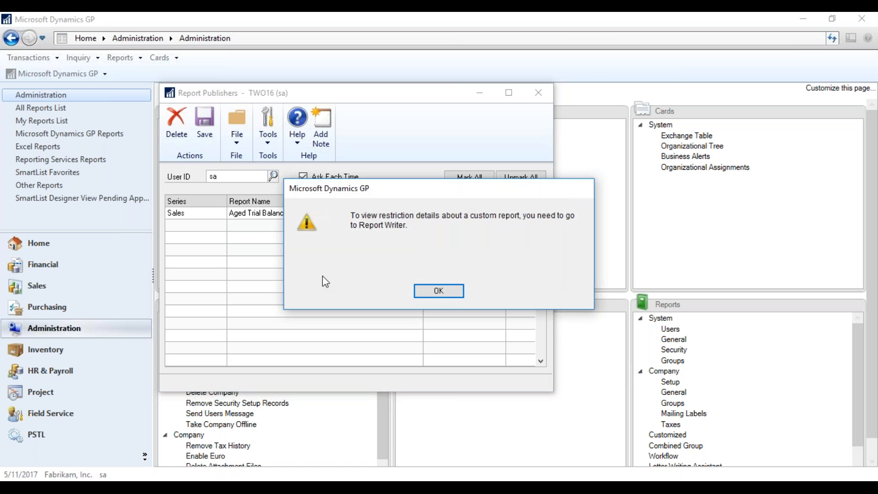
{"action": "left_click", "coordinate": [429, 291]}
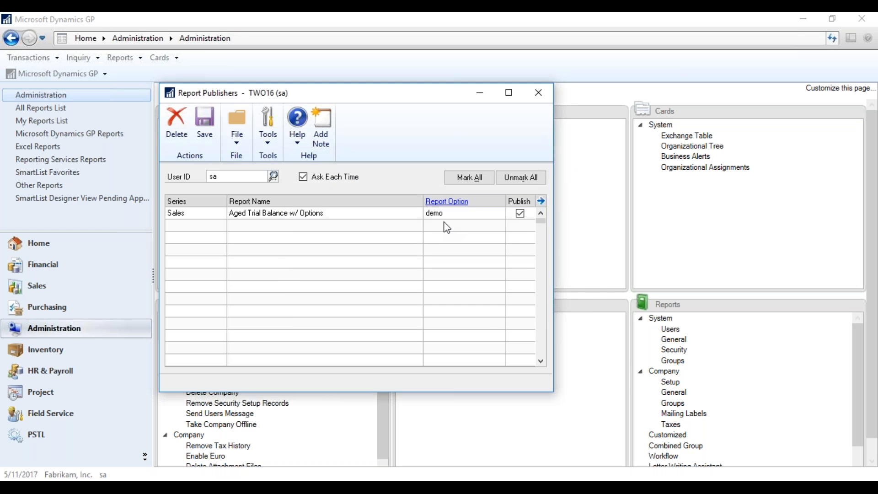
{"action": "left_click", "coordinate": [447, 201]}
{"action": "left_click", "coordinate": [430, 295]}
{"action": "left_click", "coordinate": [535, 92]}
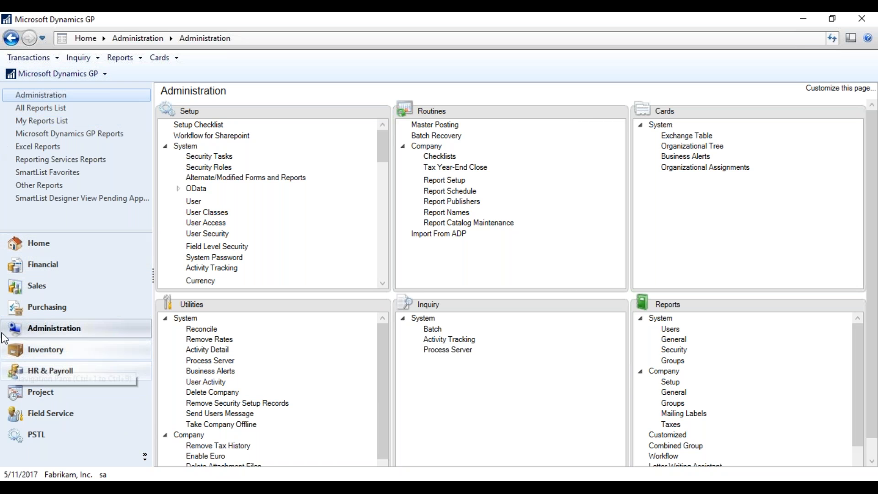
Open the Trial Balance report window from the Financial area page.
{"action": "left_click", "coordinate": [33, 265]}
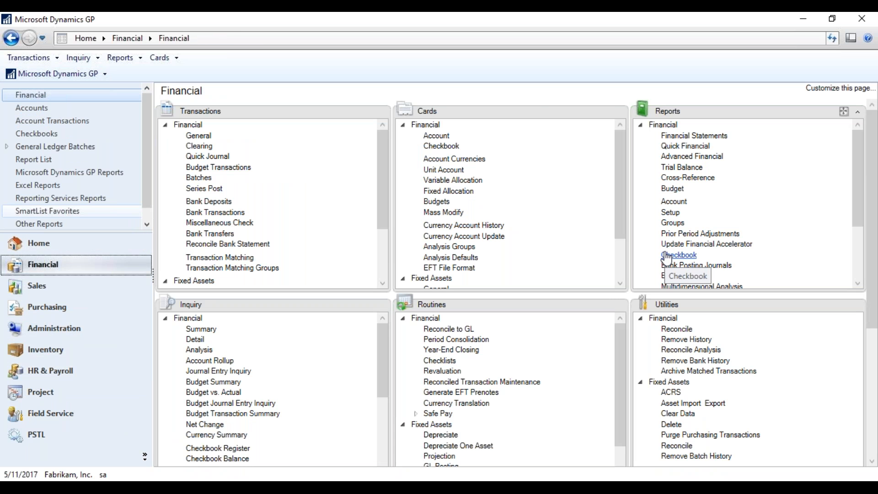
{"action": "left_click", "coordinate": [681, 167]}
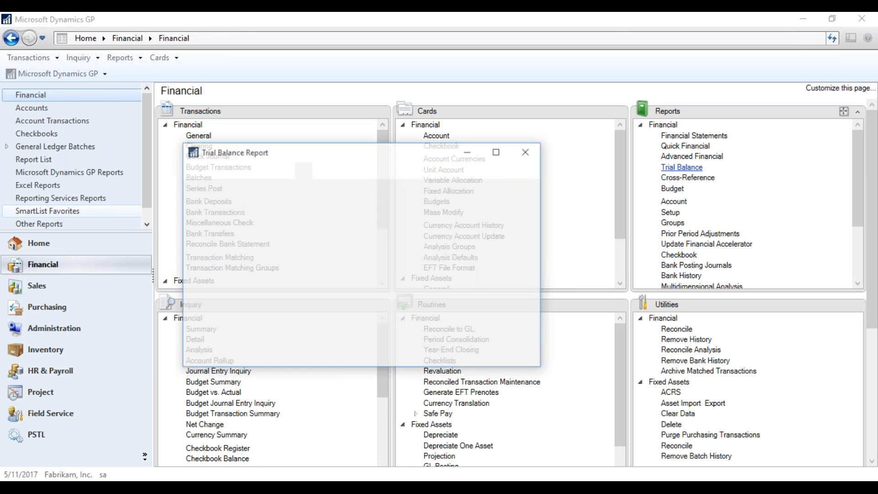
{"action": "left_click_drag", "start_coordinate": [426, 151], "coordinate": [496, 48]}
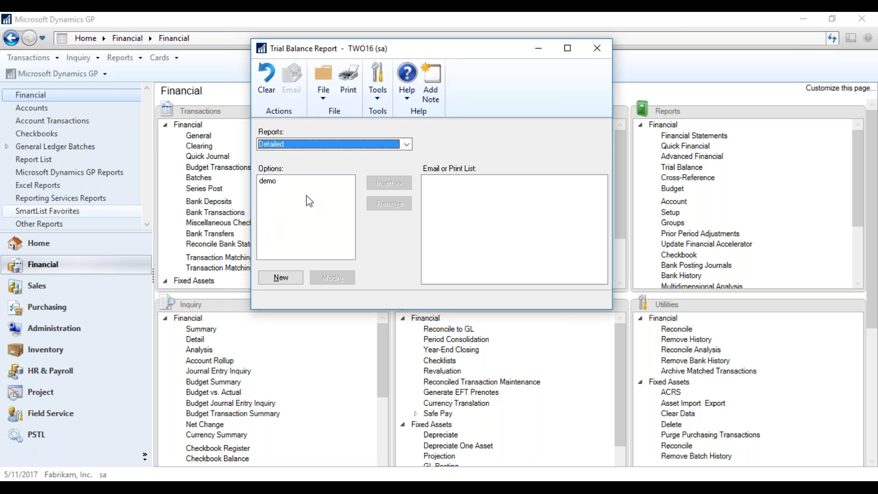
Insert the Detailed demo option into the print list and start a new maximized option.
{"action": "left_click", "coordinate": [271, 181]}
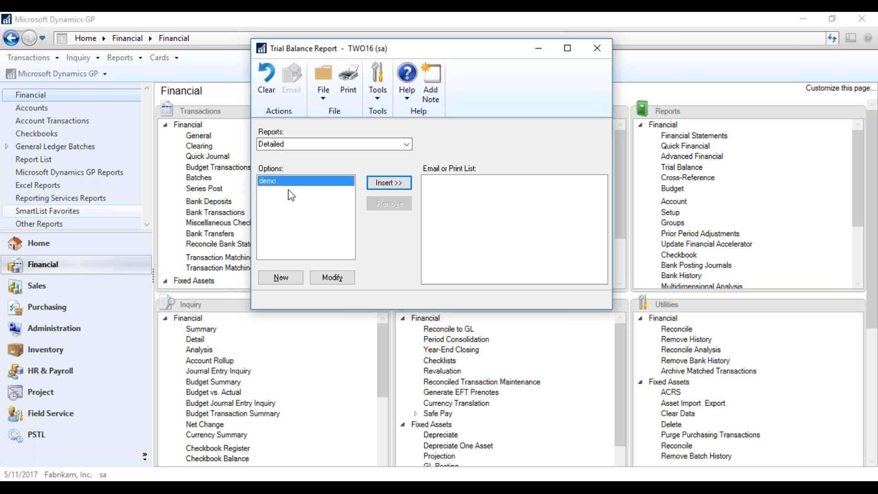
{"action": "left_click", "coordinate": [382, 184]}
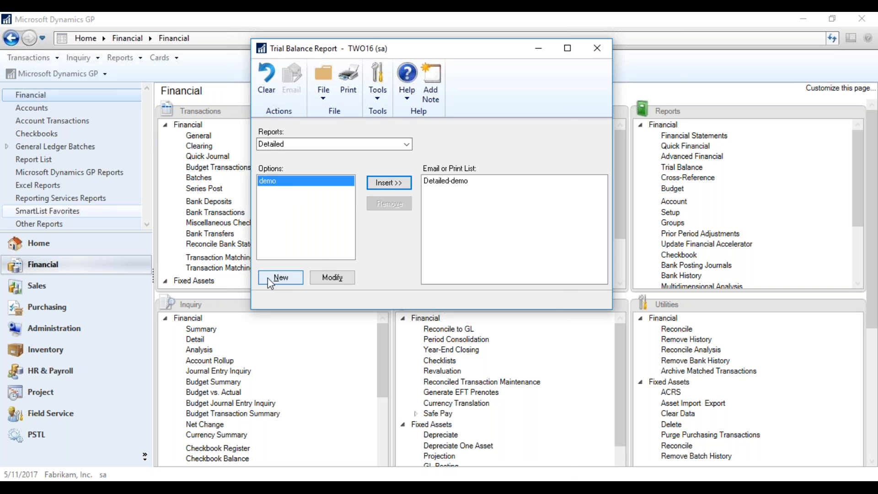
{"action": "left_click", "coordinate": [280, 279]}
{"action": "left_click_drag", "start_coordinate": [384, 113], "coordinate": [503, 2]}
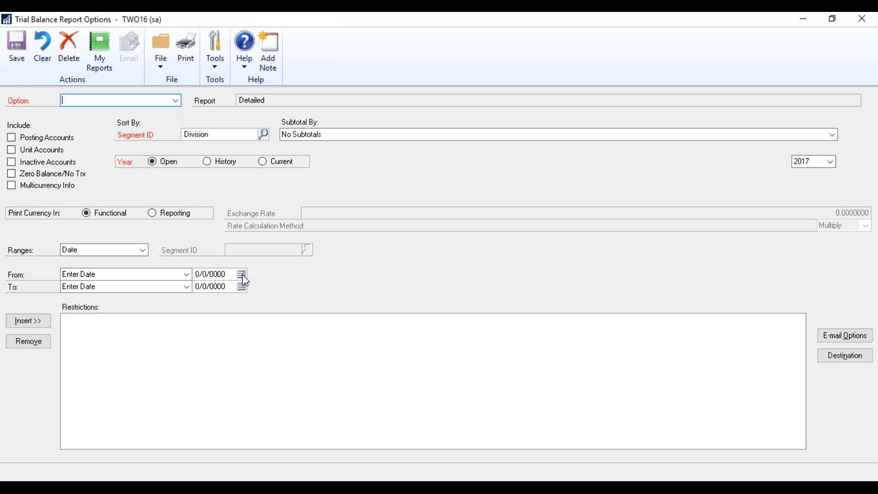
Set the trial balance range from Beginning of Month to End of Month.
{"action": "left_click", "coordinate": [187, 274]}
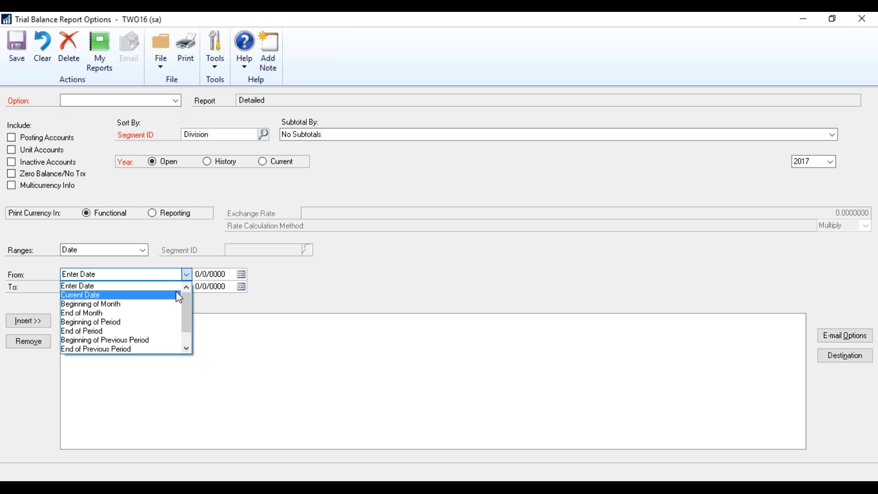
{"action": "left_click", "coordinate": [179, 296]}
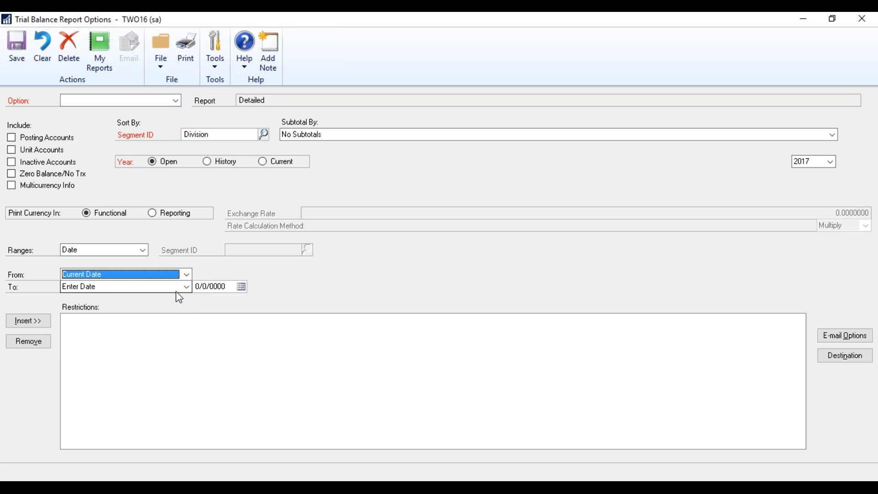
{"action": "left_click", "coordinate": [187, 275]}
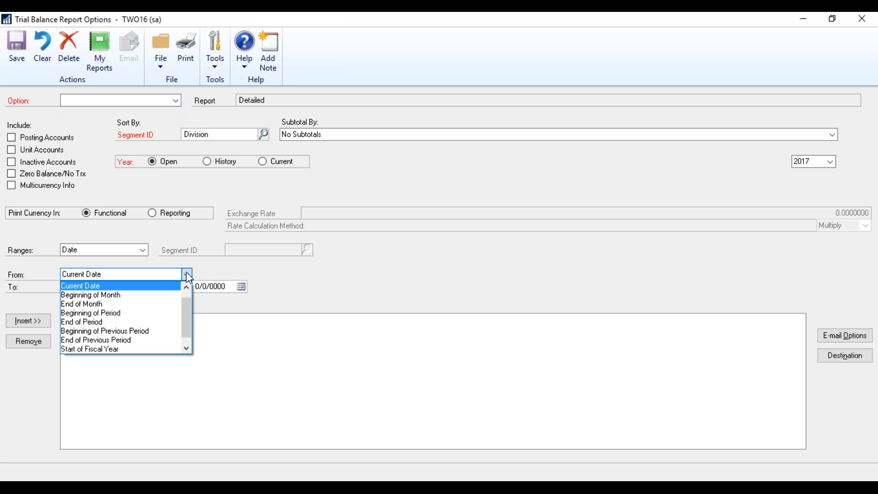
{"action": "left_click", "coordinate": [166, 294]}
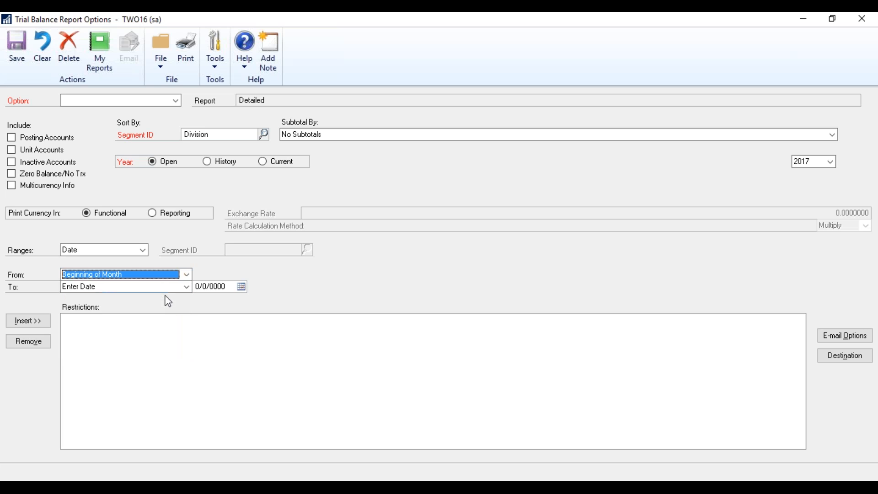
{"action": "left_click", "coordinate": [187, 287]}
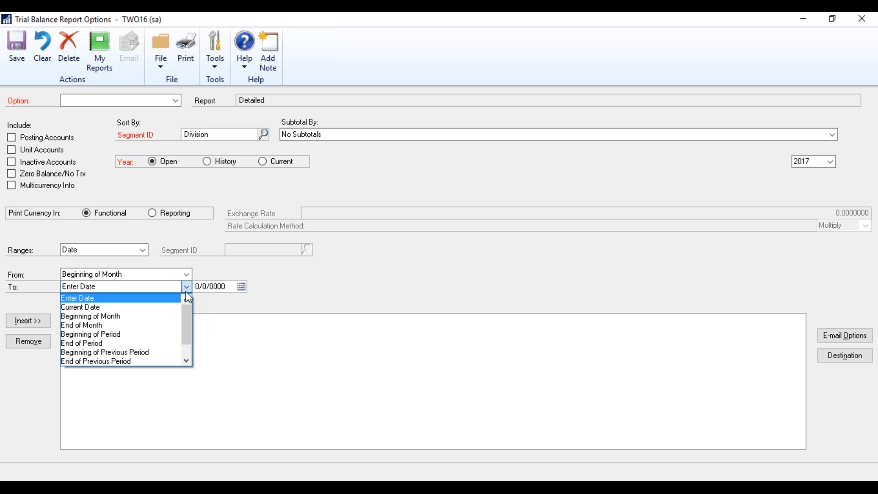
{"action": "left_click", "coordinate": [168, 324]}
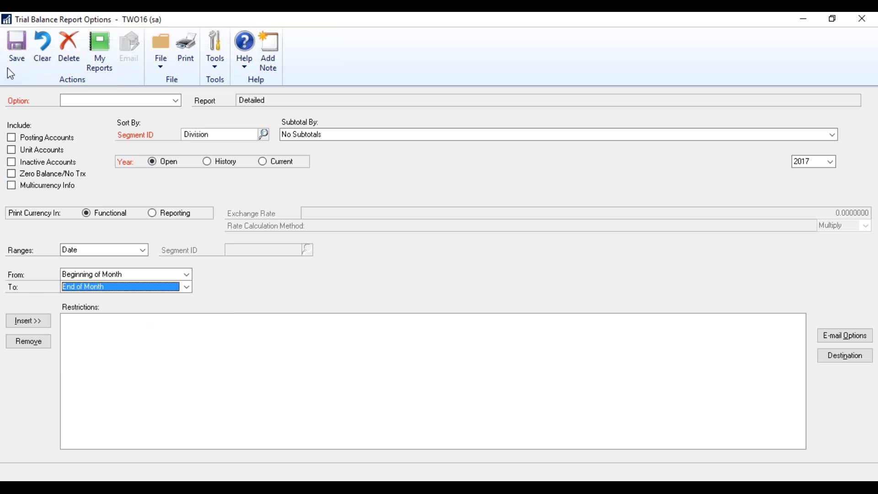
Load the saved demo option, clear the form, and close Report Options.
{"action": "left_click", "coordinate": [176, 100]}
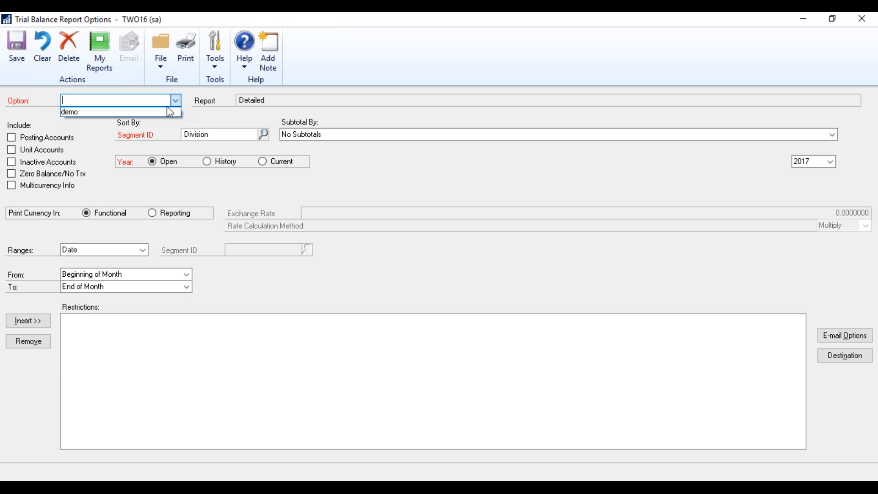
{"action": "left_click", "coordinate": [169, 114]}
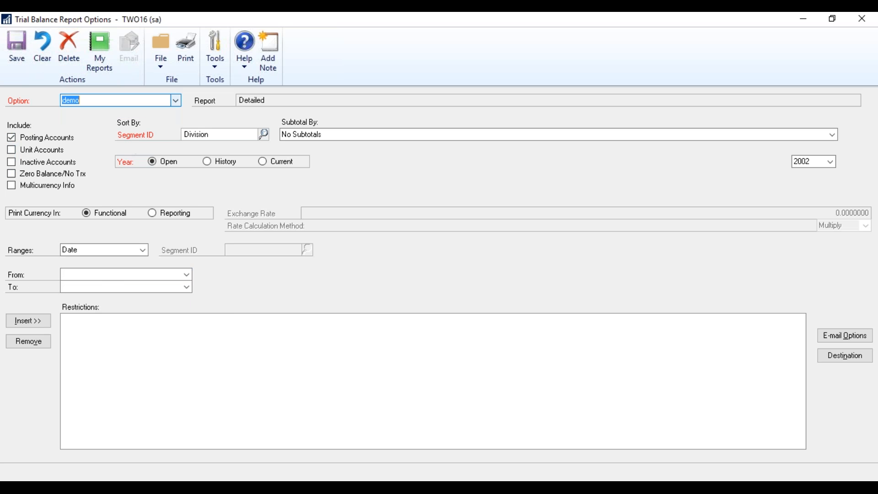
{"action": "left_click", "coordinate": [6, 53]}
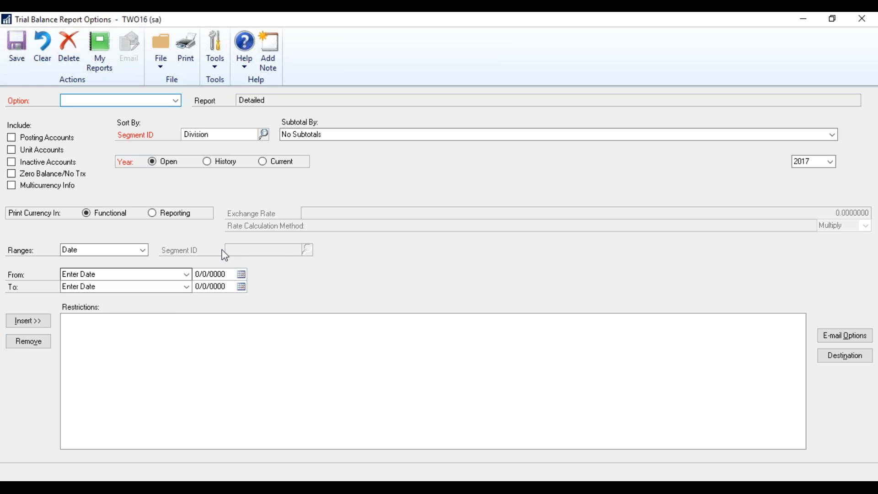
{"action": "left_click", "coordinate": [832, 19]}
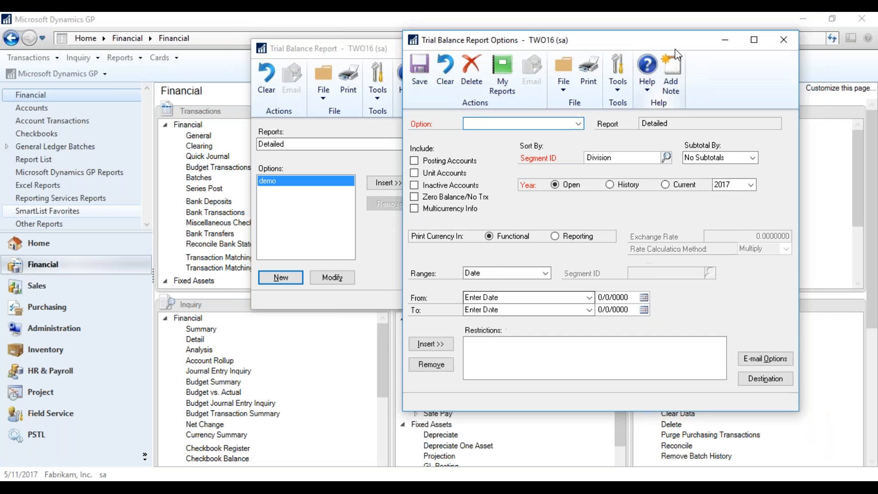
{"action": "left_click", "coordinate": [783, 40]}
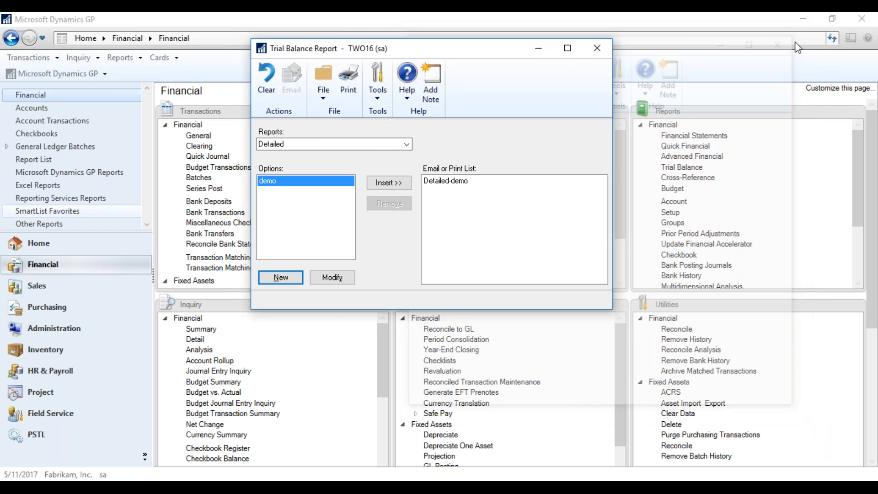
Close the Trial Balance Report window and switch to the Administration area page.
{"action": "left_click", "coordinate": [598, 48]}
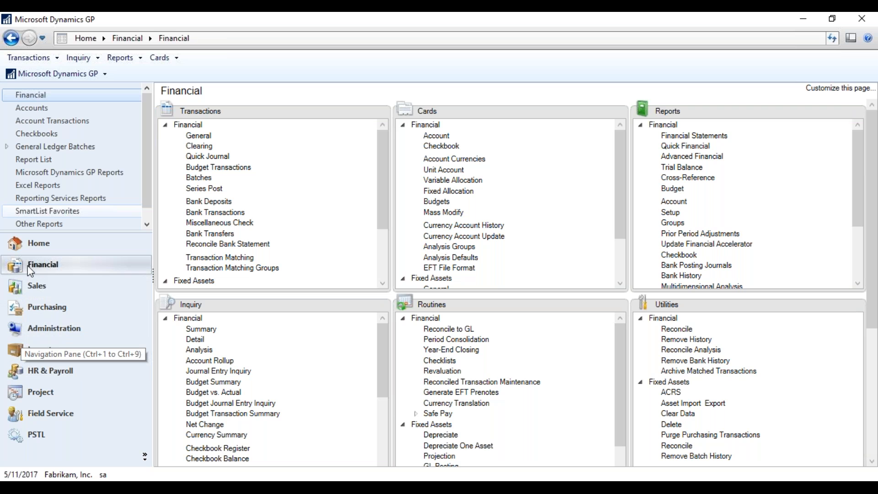
{"action": "left_click", "coordinate": [24, 326]}
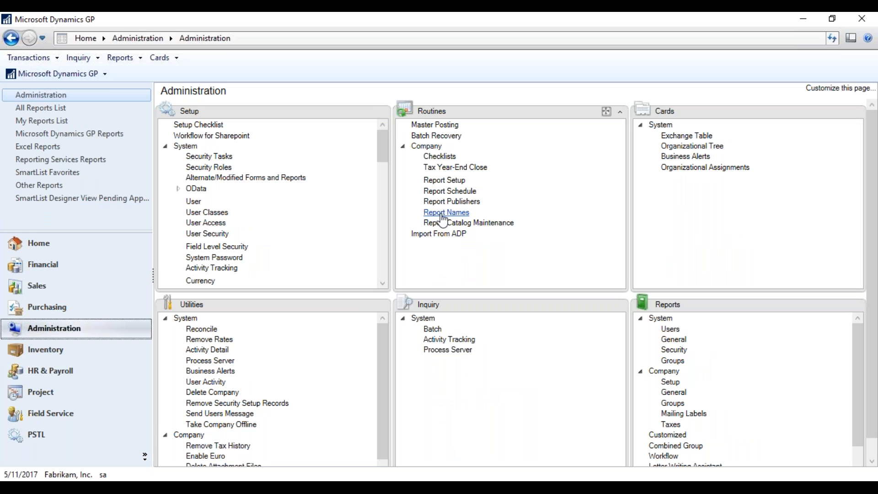
In Report Names, change the Company Setup 'Addresses' report to 'Company Adress' and close.
{"action": "left_click", "coordinate": [447, 212]}
{"action": "left_click", "coordinate": [416, 218]}
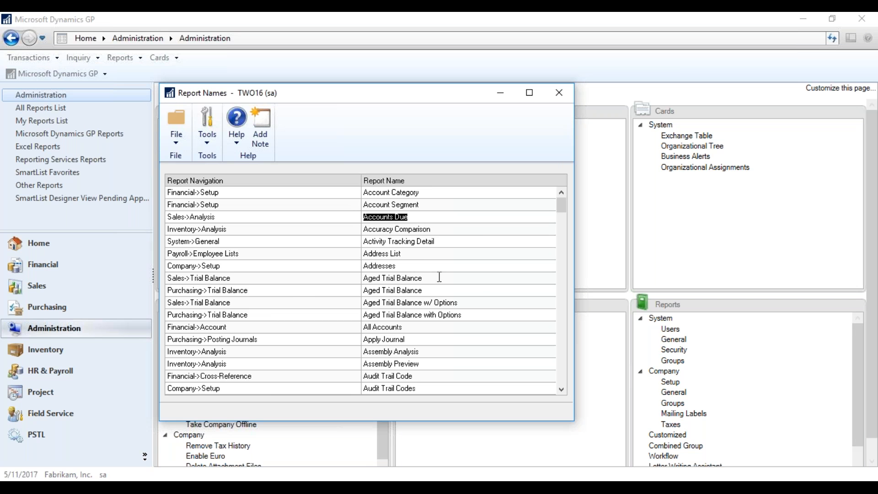
{"action": "left_click", "coordinate": [405, 266]}
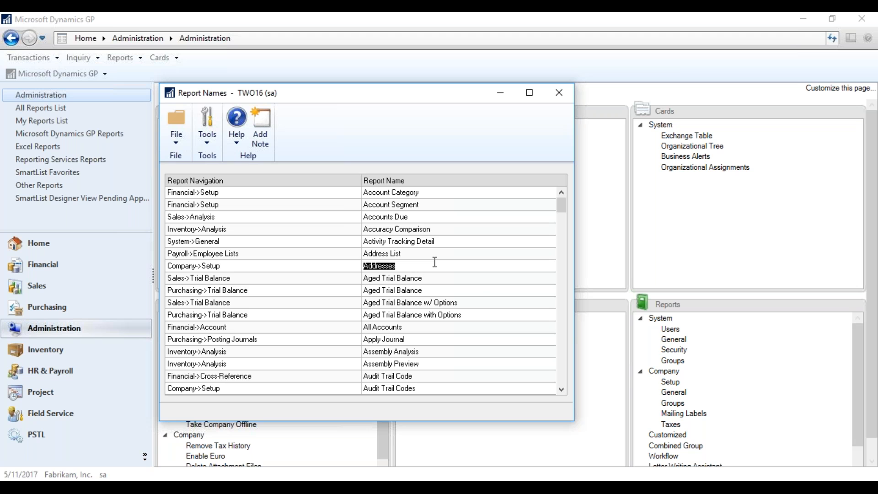
{"action": "type", "text": "oompany"}
{"action": "key", "text": "Tab"}
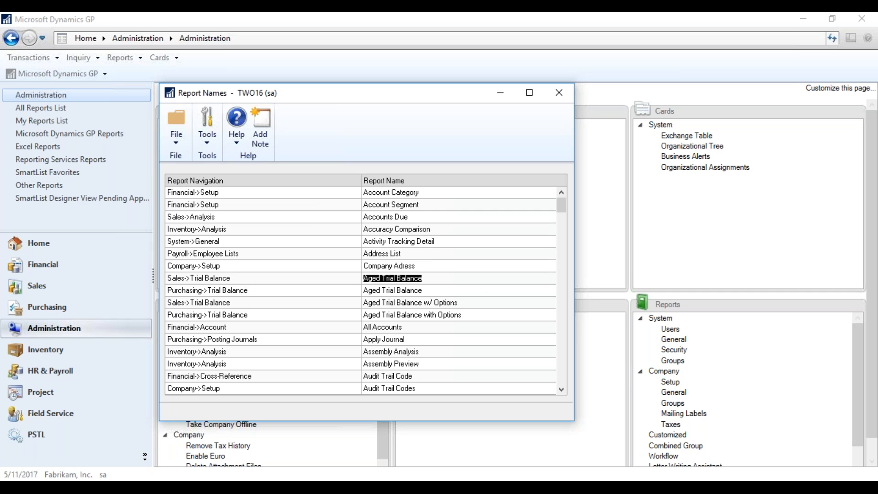
{"action": "key", "text": "shift+Tab"}
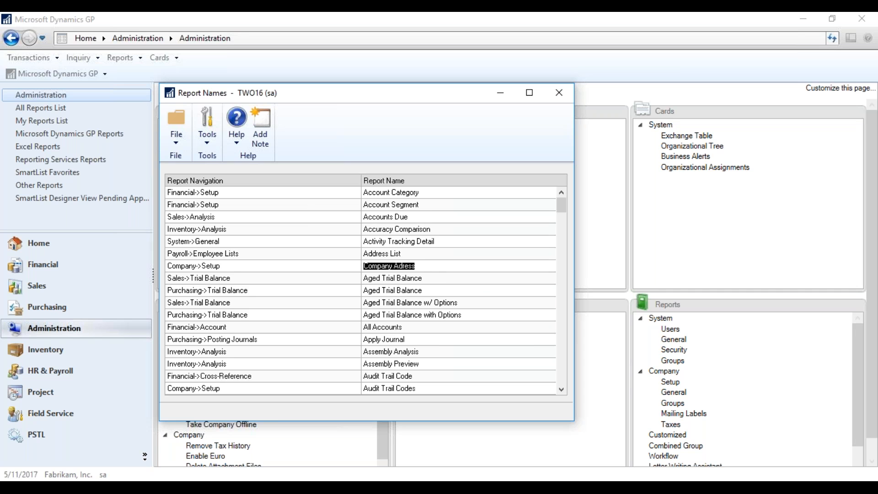
{"action": "left_click", "coordinate": [556, 91]}
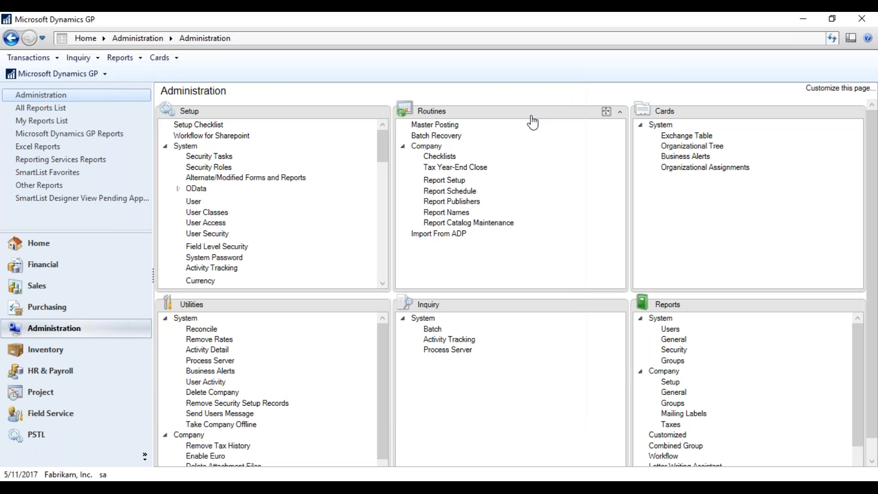
Mark Aged Trial Balance w/ Options, the first Detailed Budget and the 5/10/2017 Posting report for deletion, then check Report Schedule.
{"action": "left_click", "coordinate": [429, 224]}
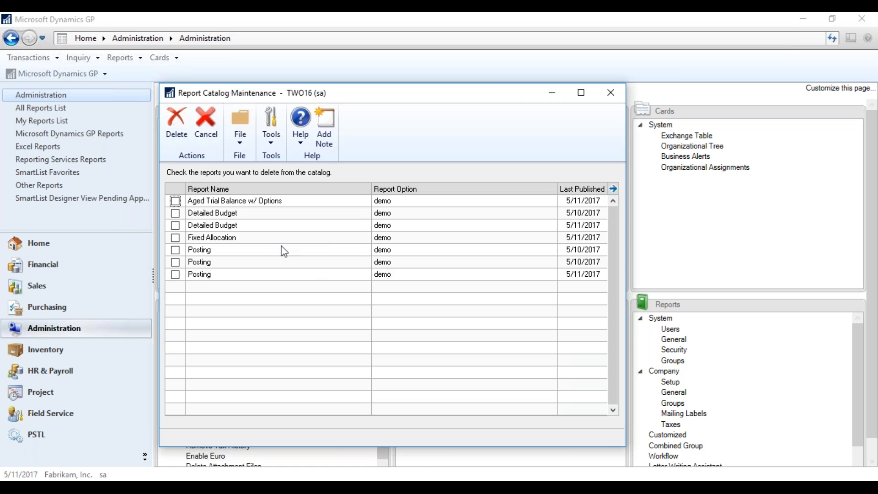
{"action": "left_click", "coordinate": [175, 202]}
{"action": "left_click", "coordinate": [176, 213]}
{"action": "left_click", "coordinate": [175, 249]}
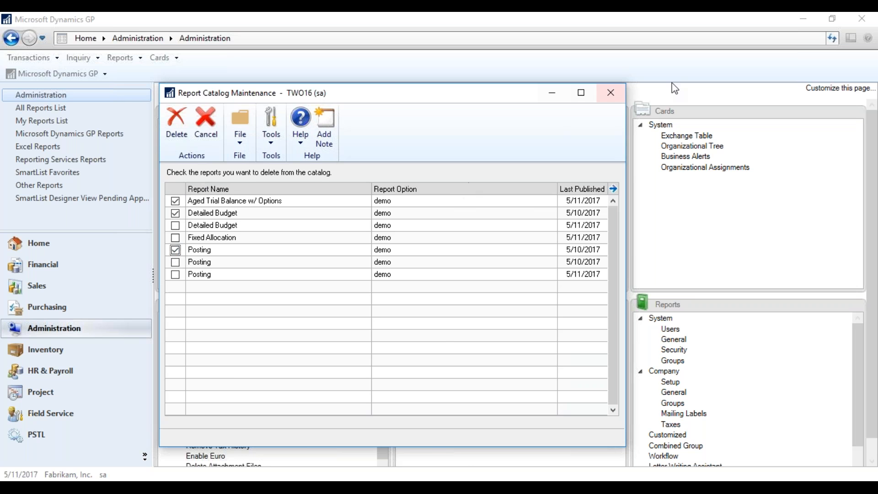
{"action": "left_click", "coordinate": [620, 93]}
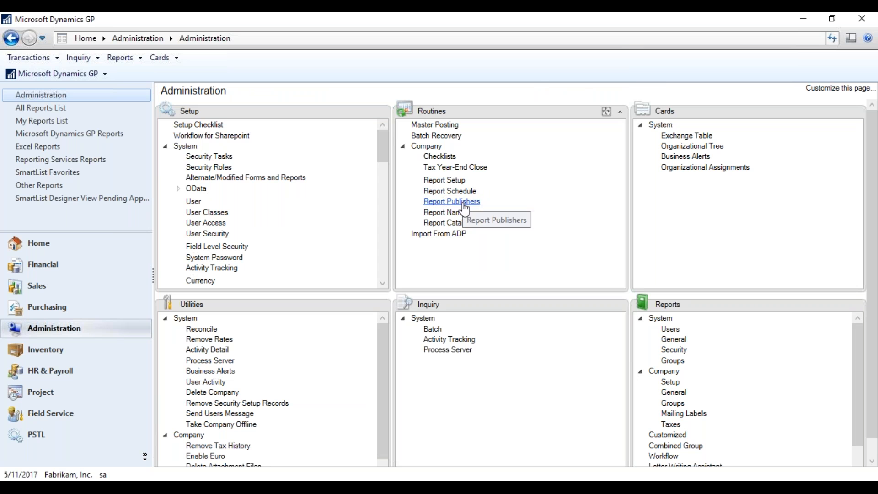
{"action": "left_click", "coordinate": [462, 189]}
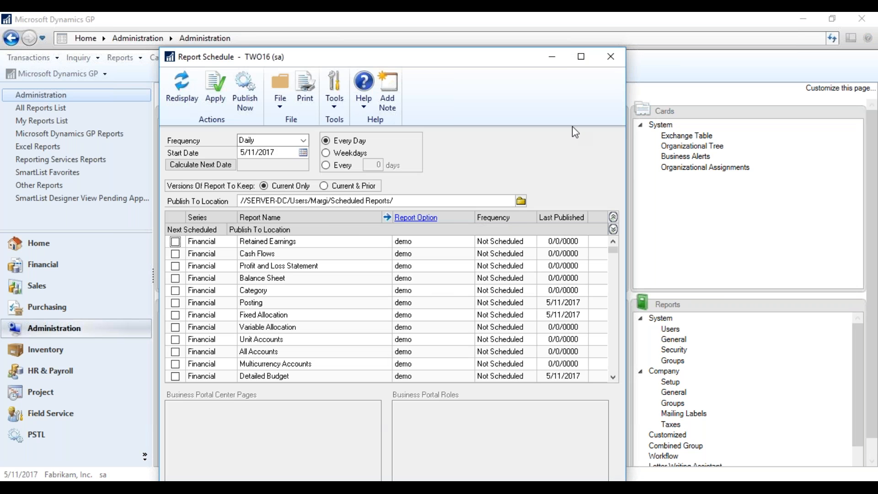
{"action": "left_click", "coordinate": [611, 56]}
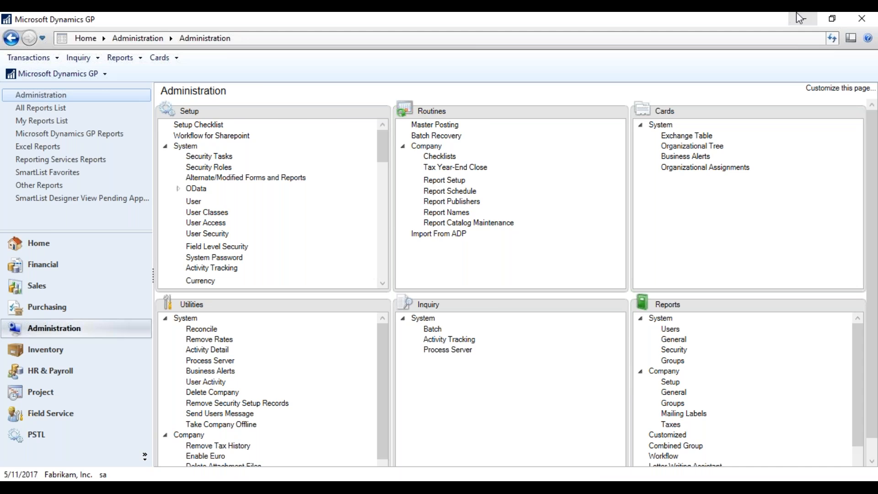